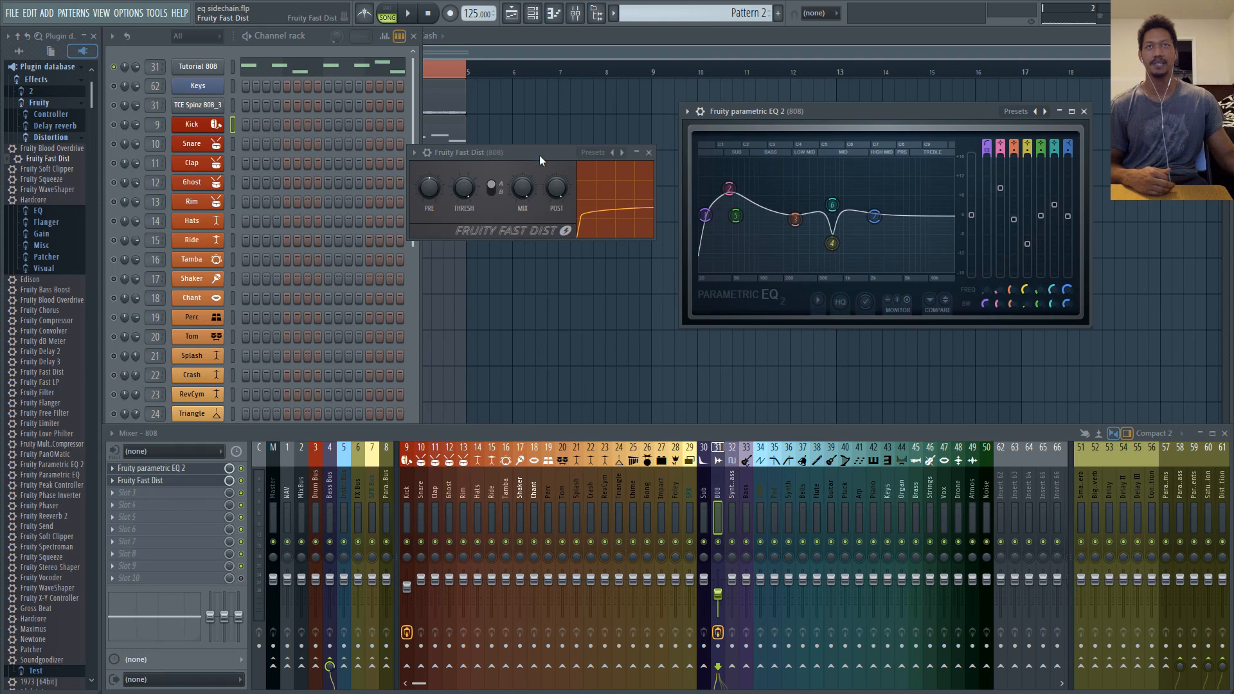
Switch the 808's Fruity Fast Dist to distortion type B and back to type A
mouse_move(539, 156)
mouse_down()
mouse_move(575, 142)
mouse_move(556, 160)
mouse_up()
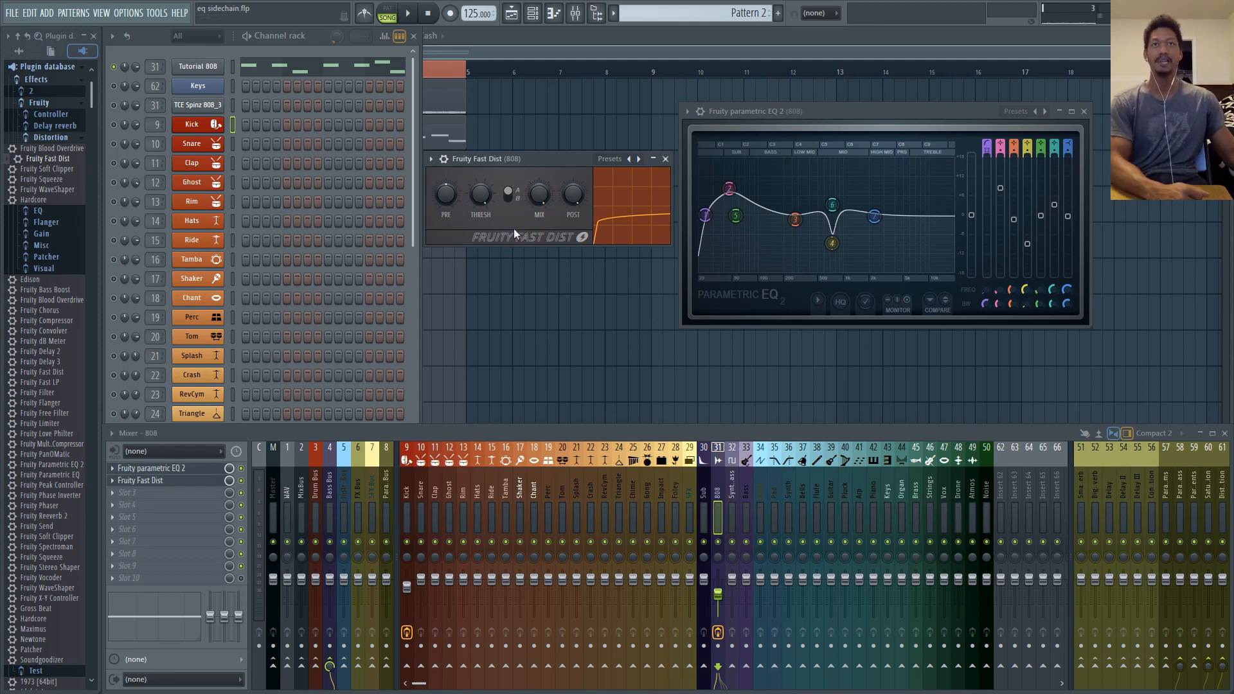
click(513, 201)
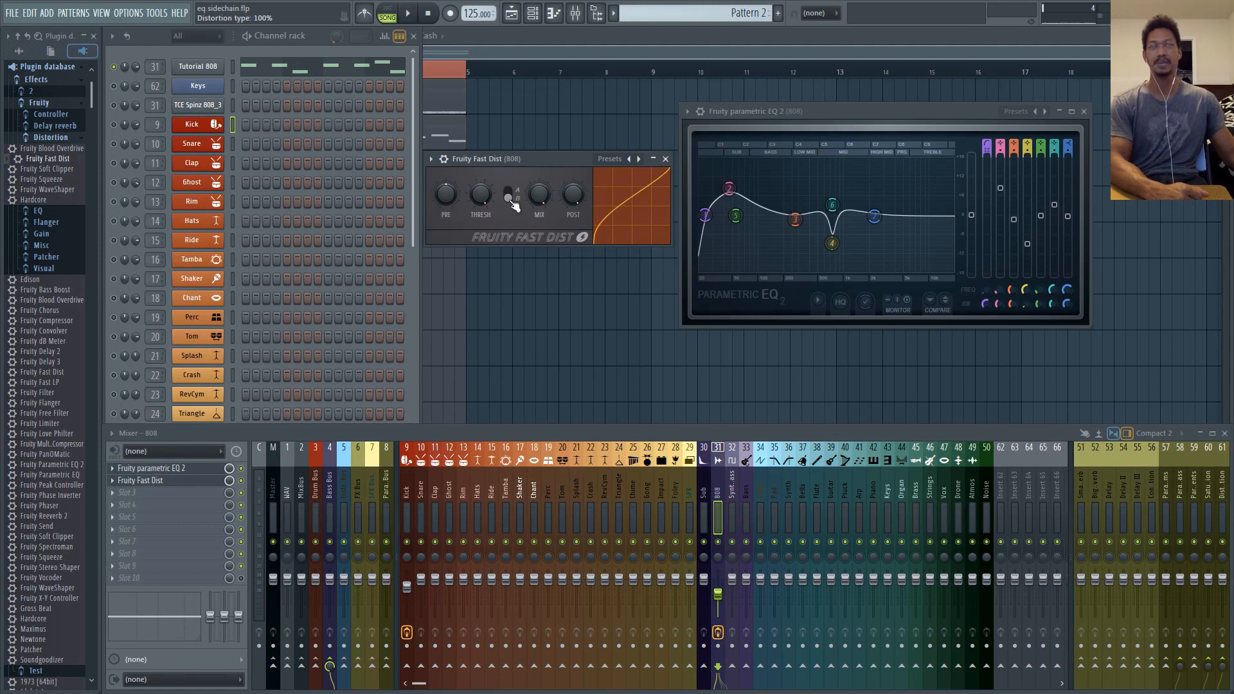
click(511, 196)
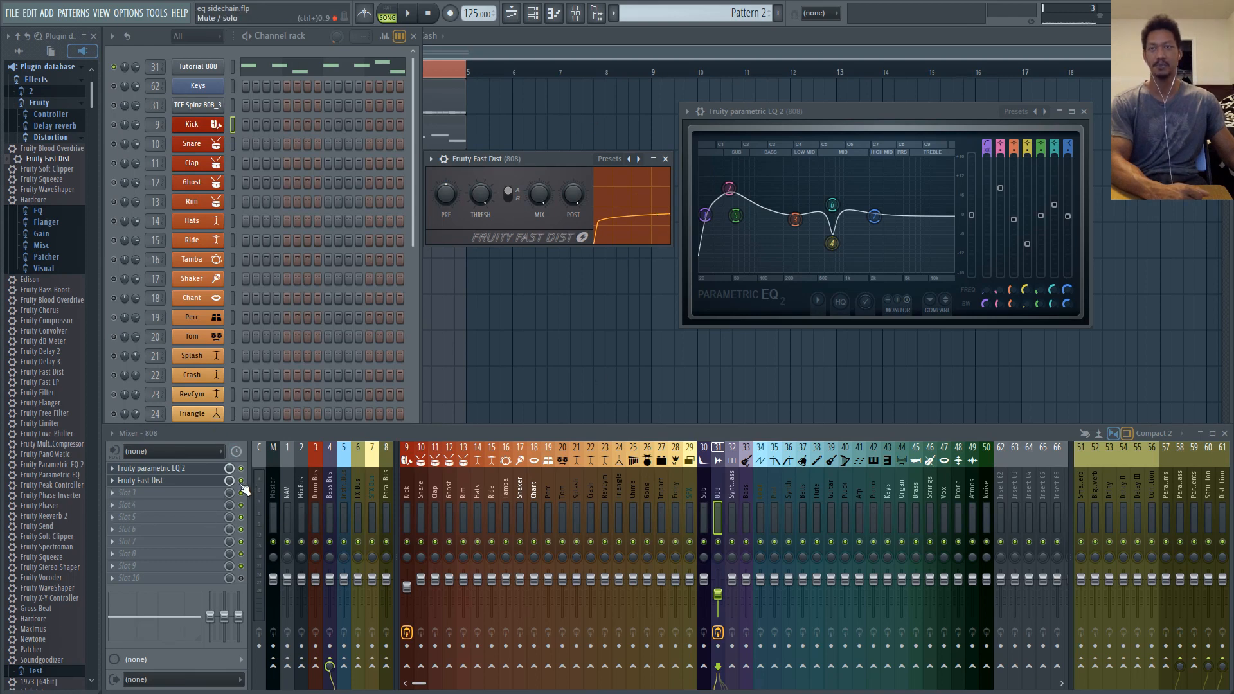
Play the 808 pattern with Fruity Fast Dist bypassed and enabled to compare the sound
click(409, 14)
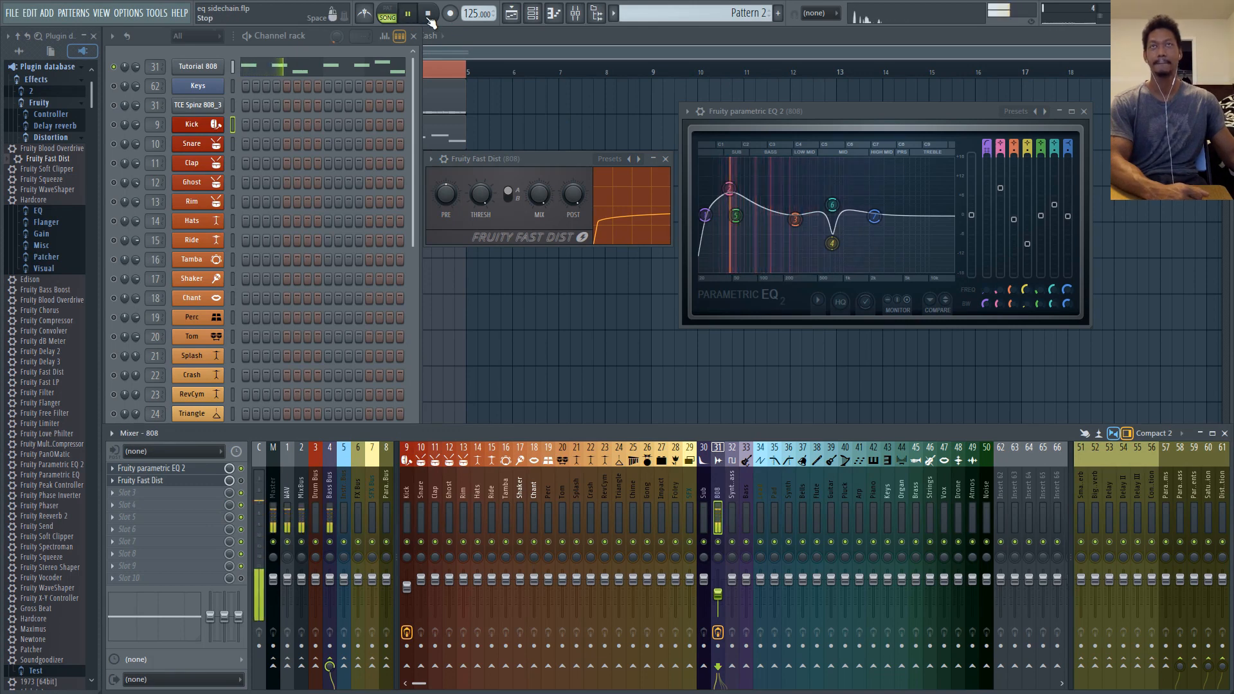
click(428, 14)
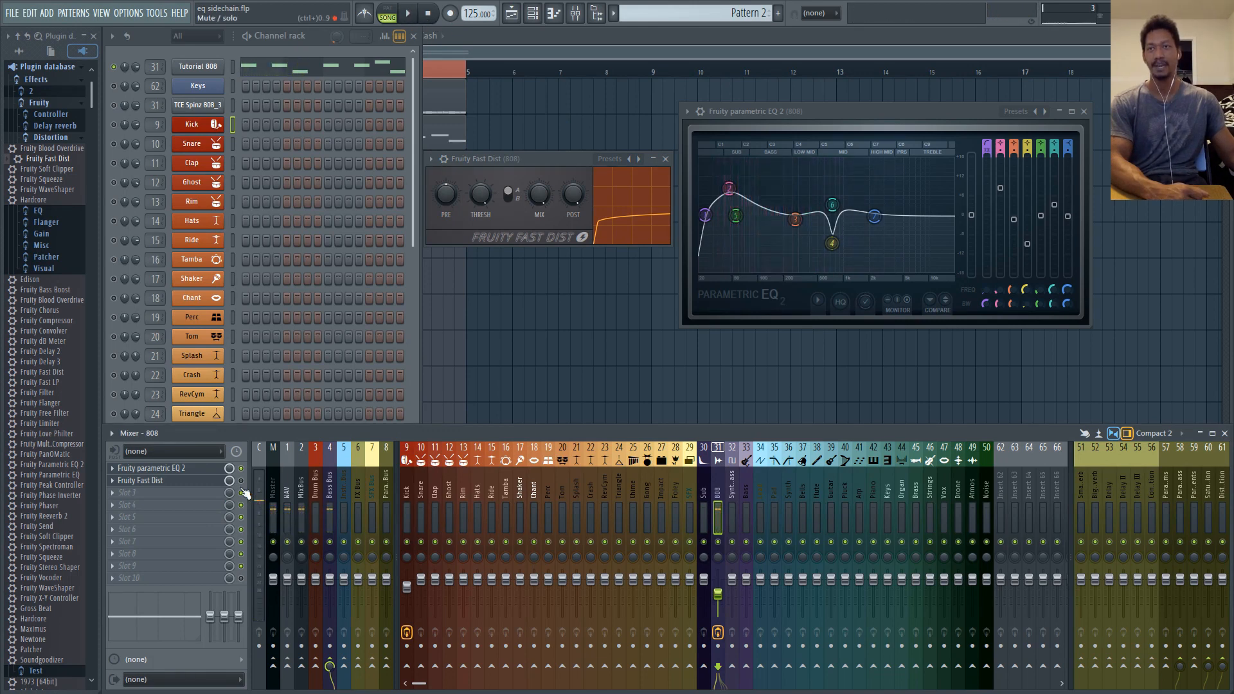
click(416, 11)
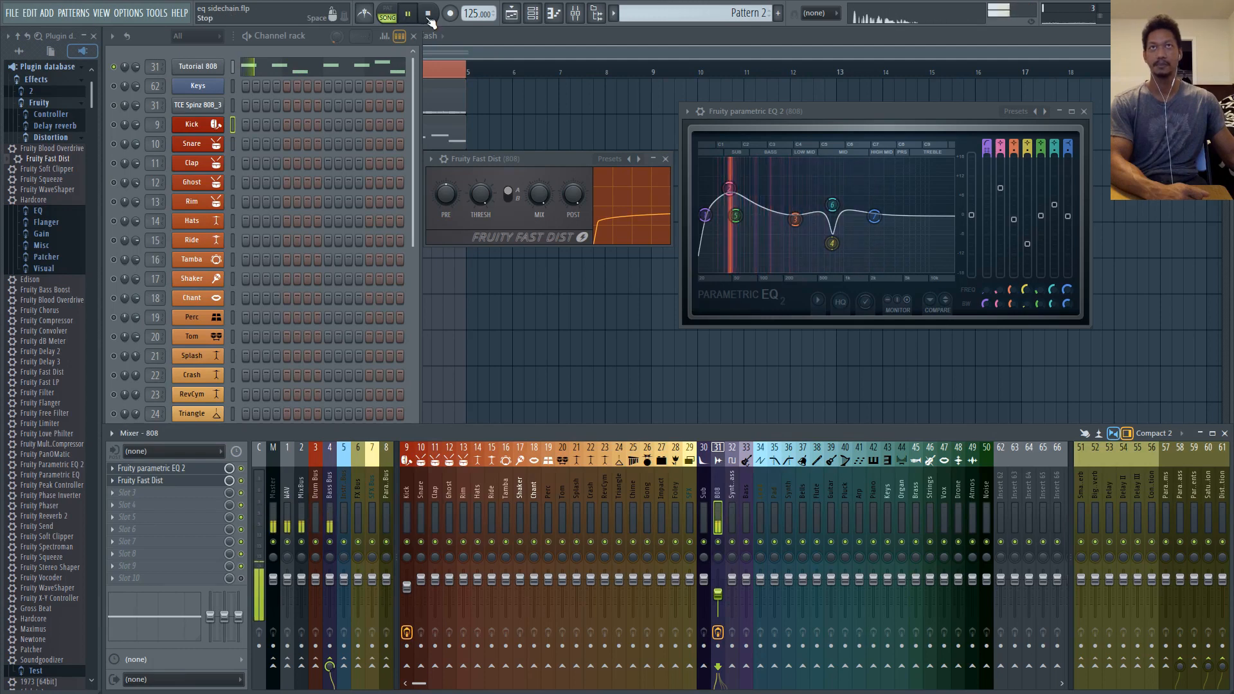
click(428, 15)
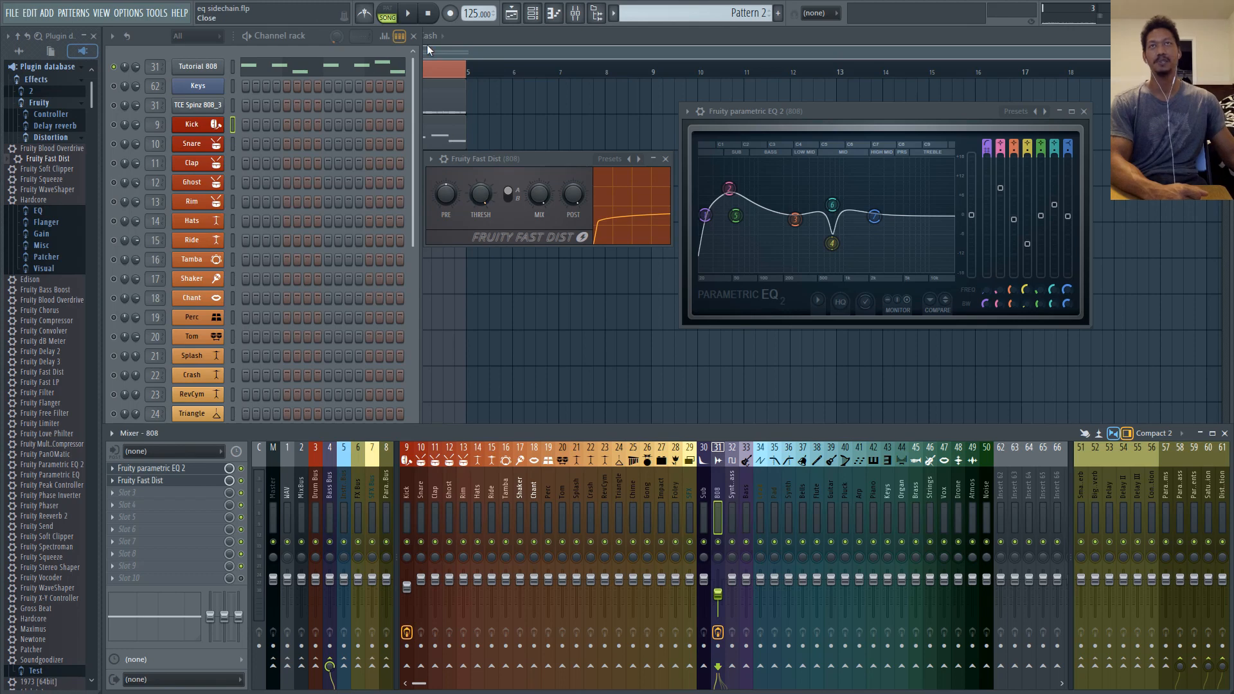
Set the mix level of Fruity Fast Dist to 48% while the 808 pattern plays
click(408, 13)
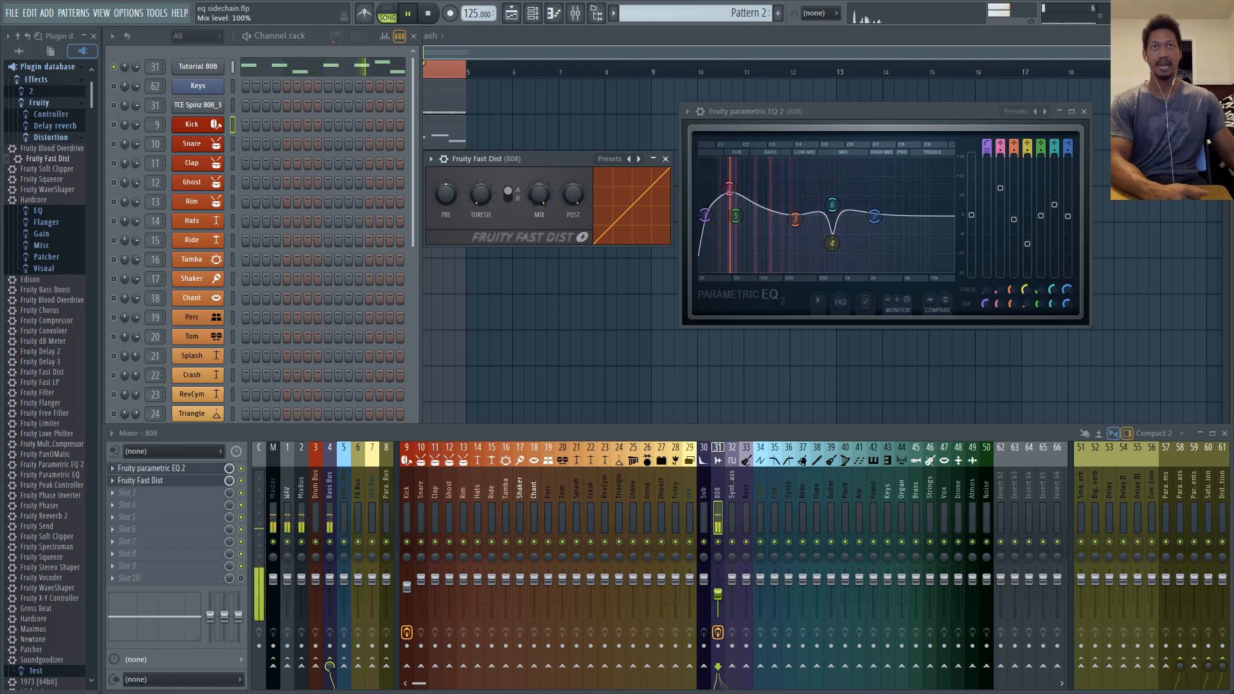
drag(539, 194, 539, 228)
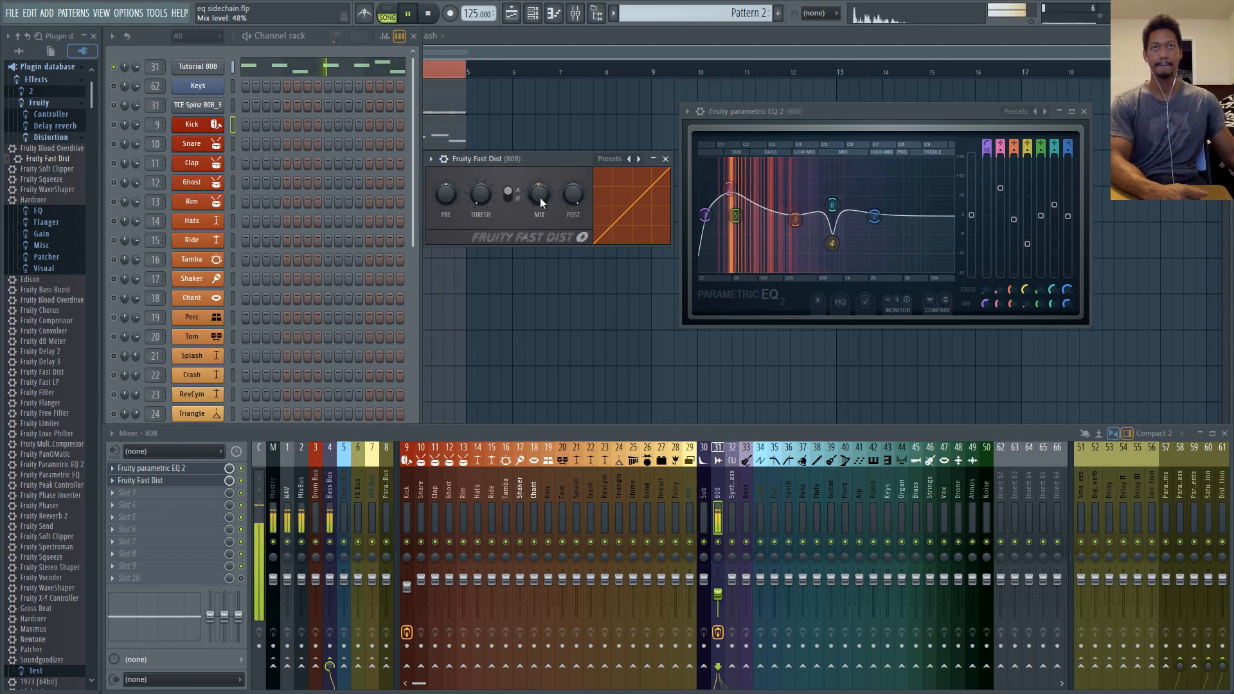
key(space)
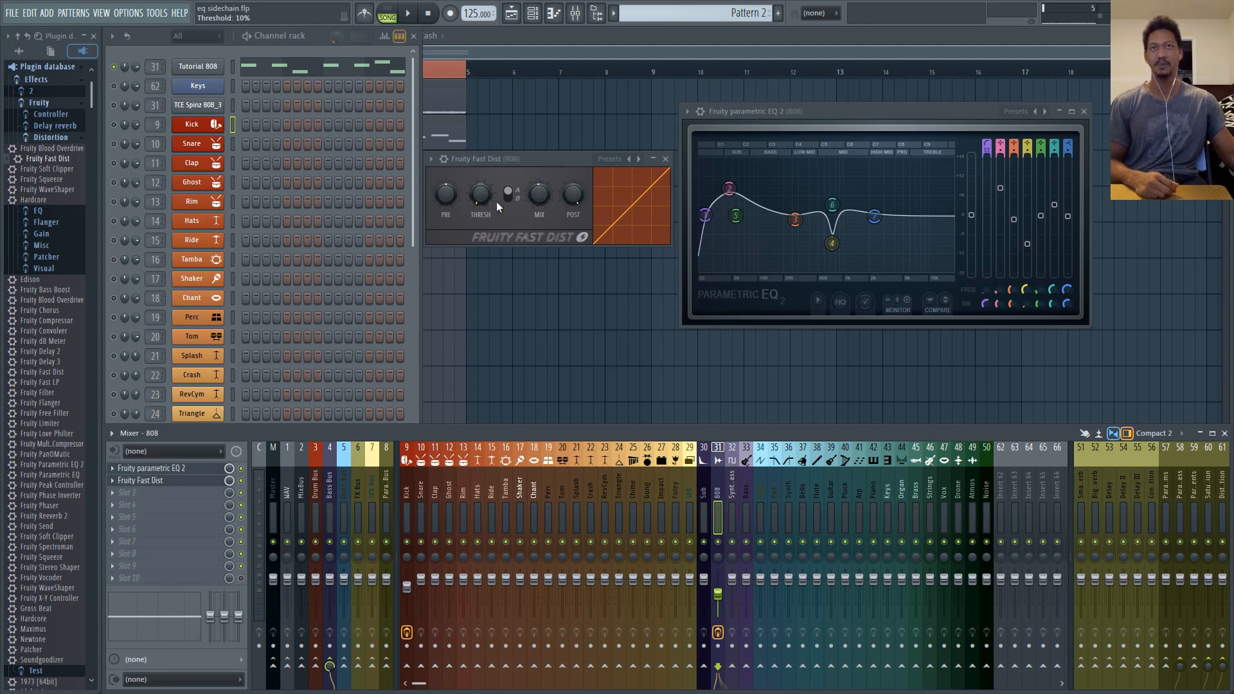
Set the threshold of Fruity Fast Dist to 50% during playback of the 808 pattern
click(409, 14)
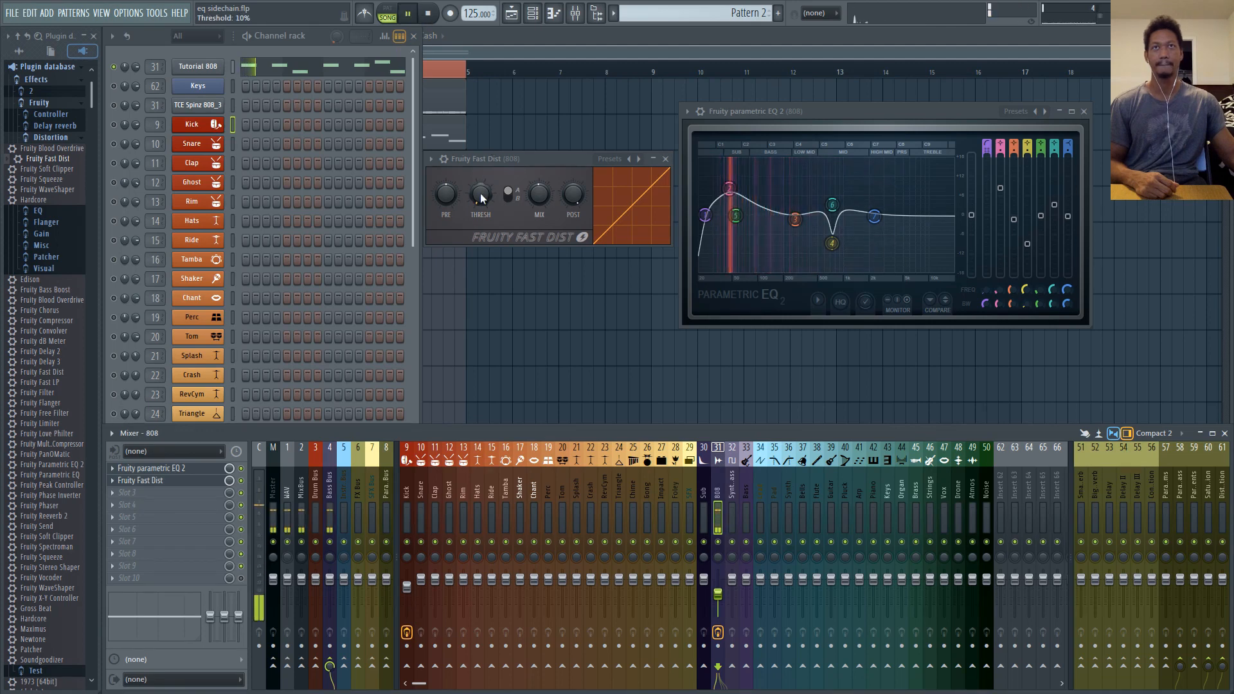
mouse_move(480, 194)
mouse_down()
mouse_move(480, 181)
mouse_move(480, 193)
mouse_up()
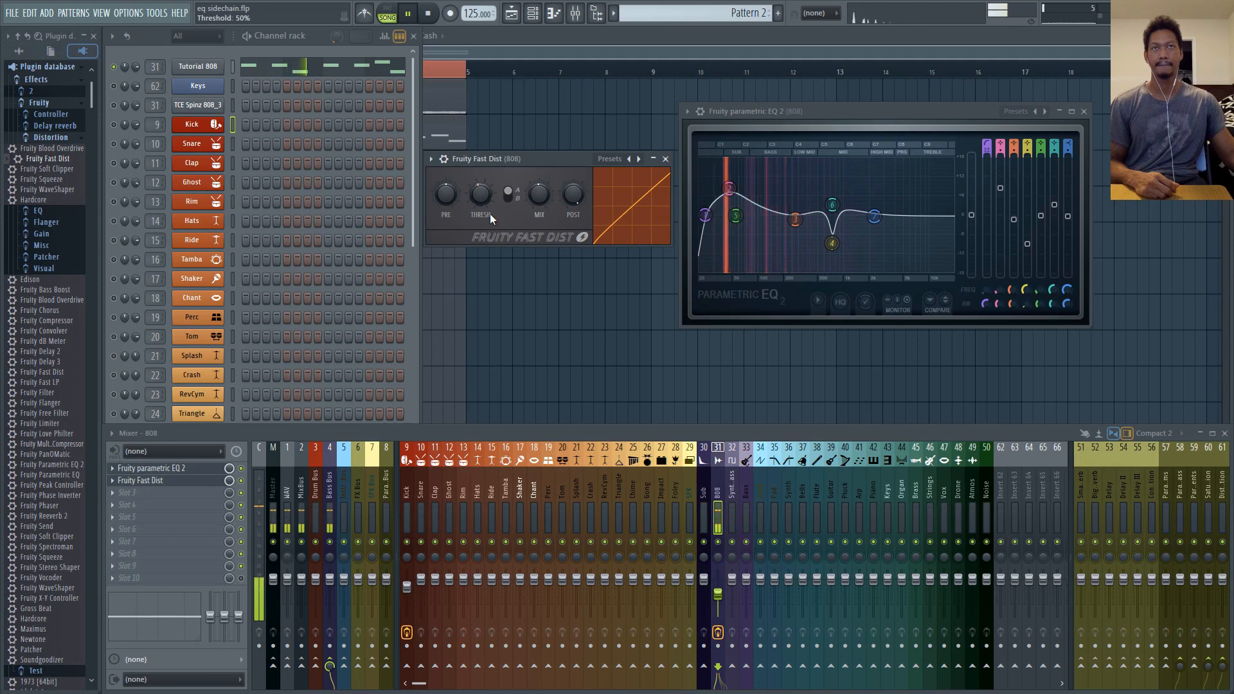
key(space)
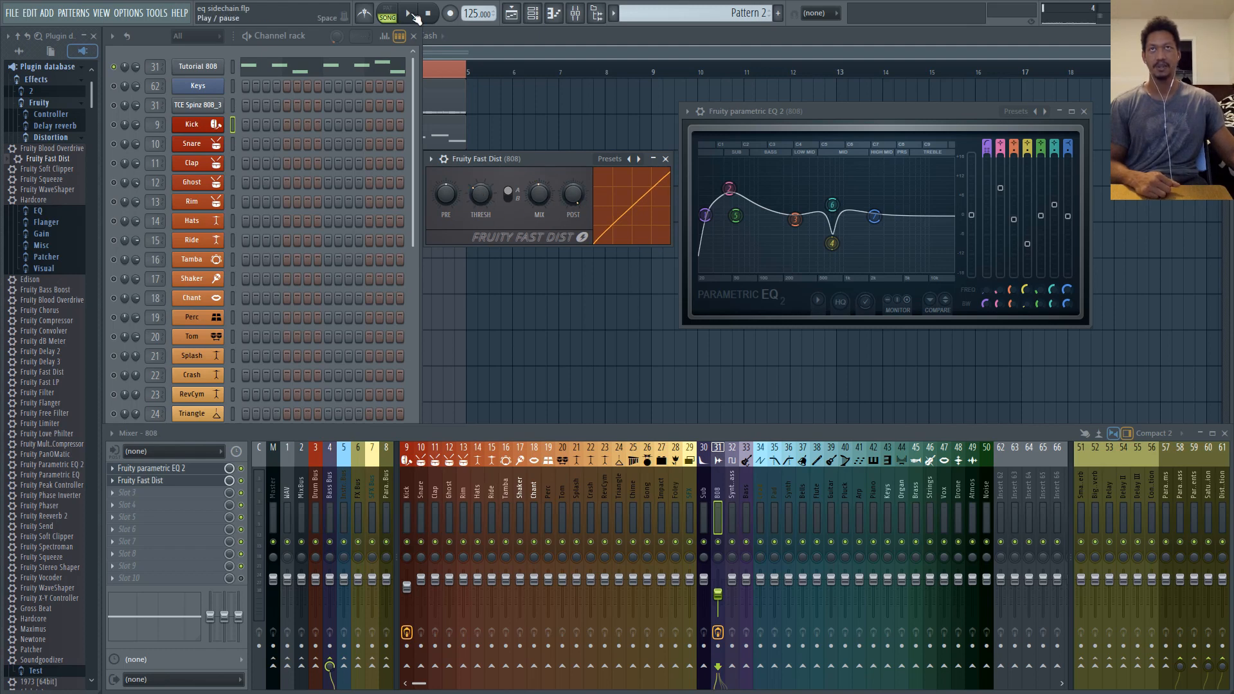
Raise the mix level of Fruity Fast Dist and set its pre amp to 74% during playback
key(space)
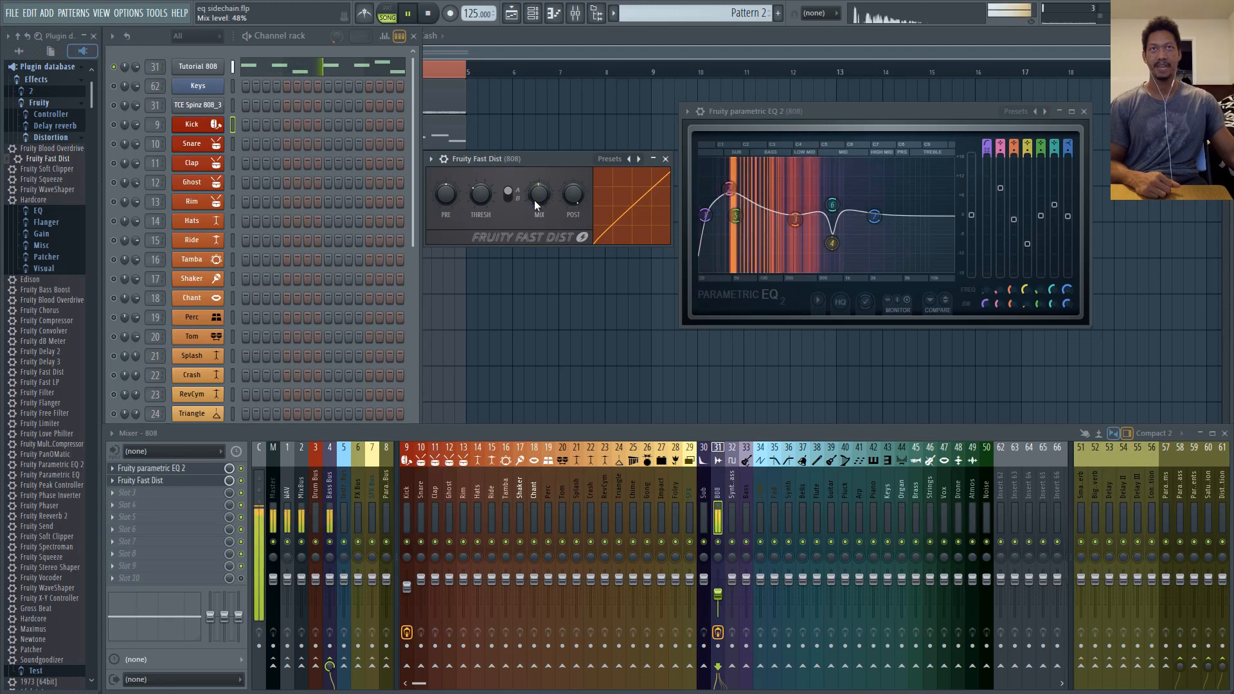
drag(539, 194, 538, 177)
drag(444, 197, 444, 192)
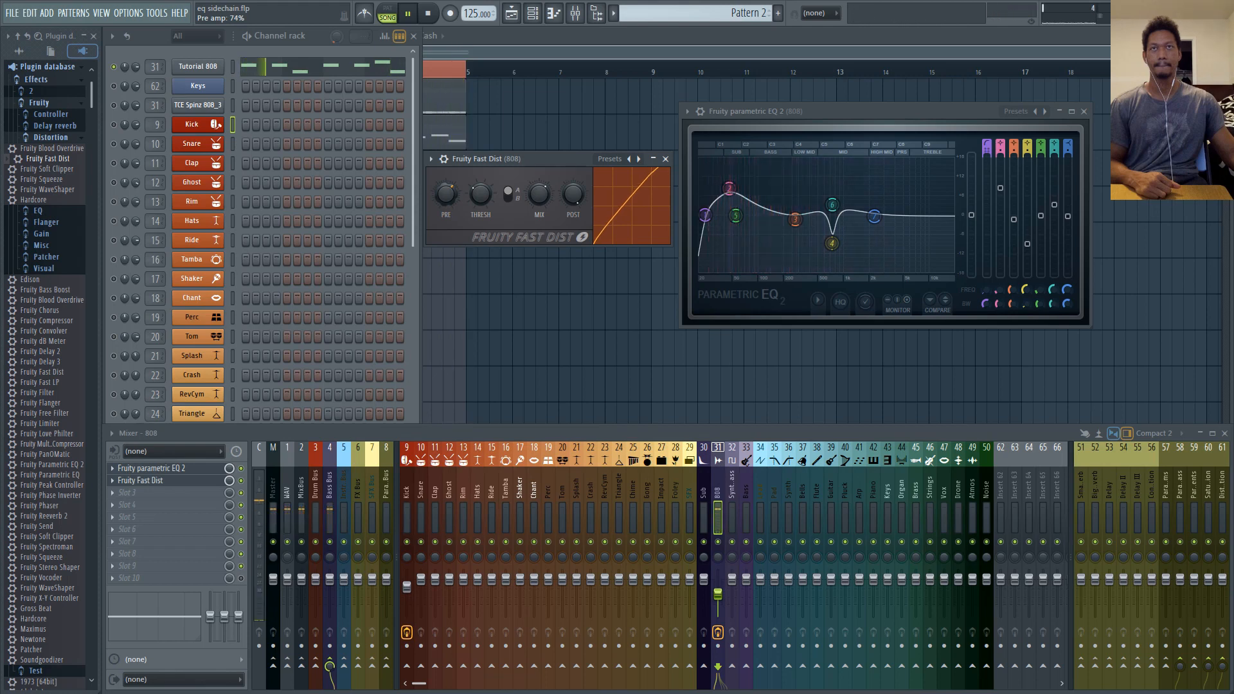
key(space)
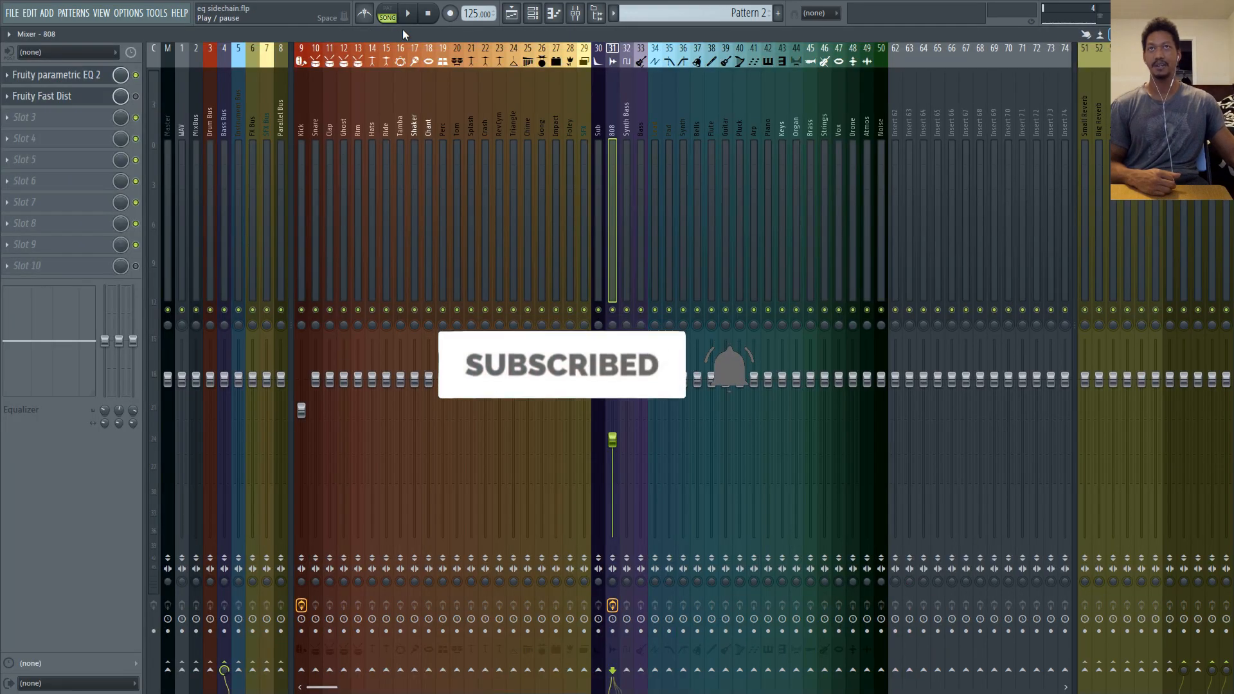
Compare the 808's levels in the enlarged mixer with Fruity Fast Dist bypassed and enabled, and restore the mixer's size
click(408, 14)
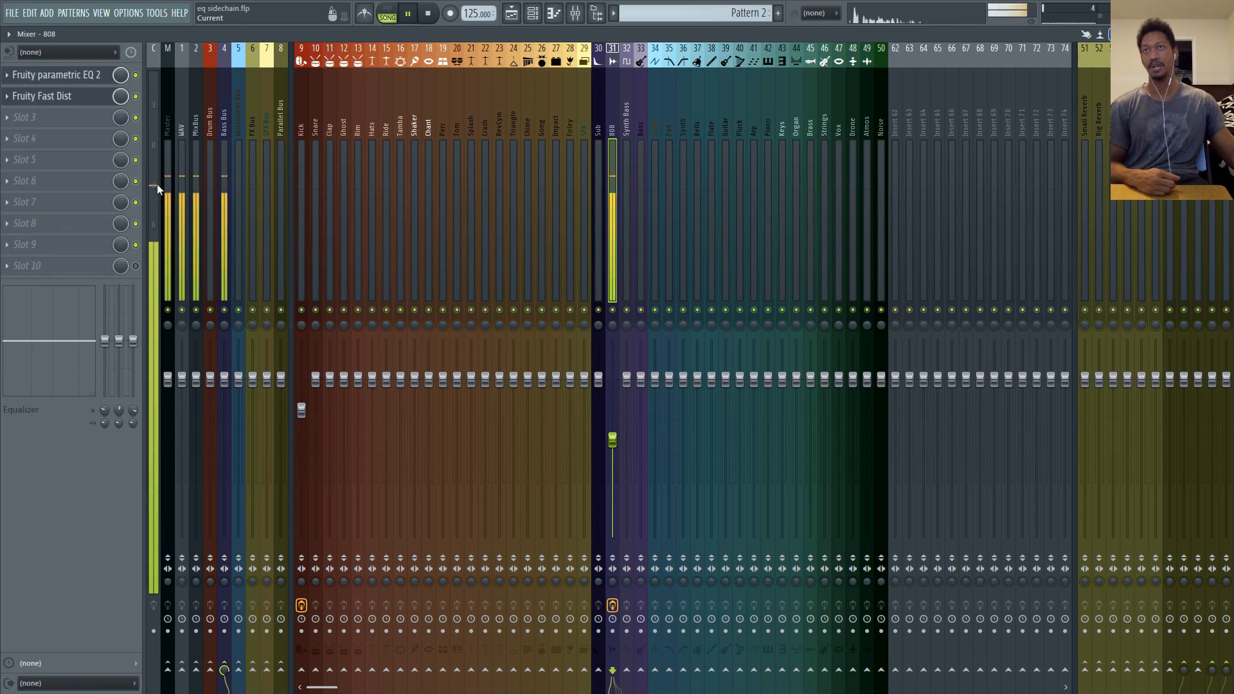
click(136, 96)
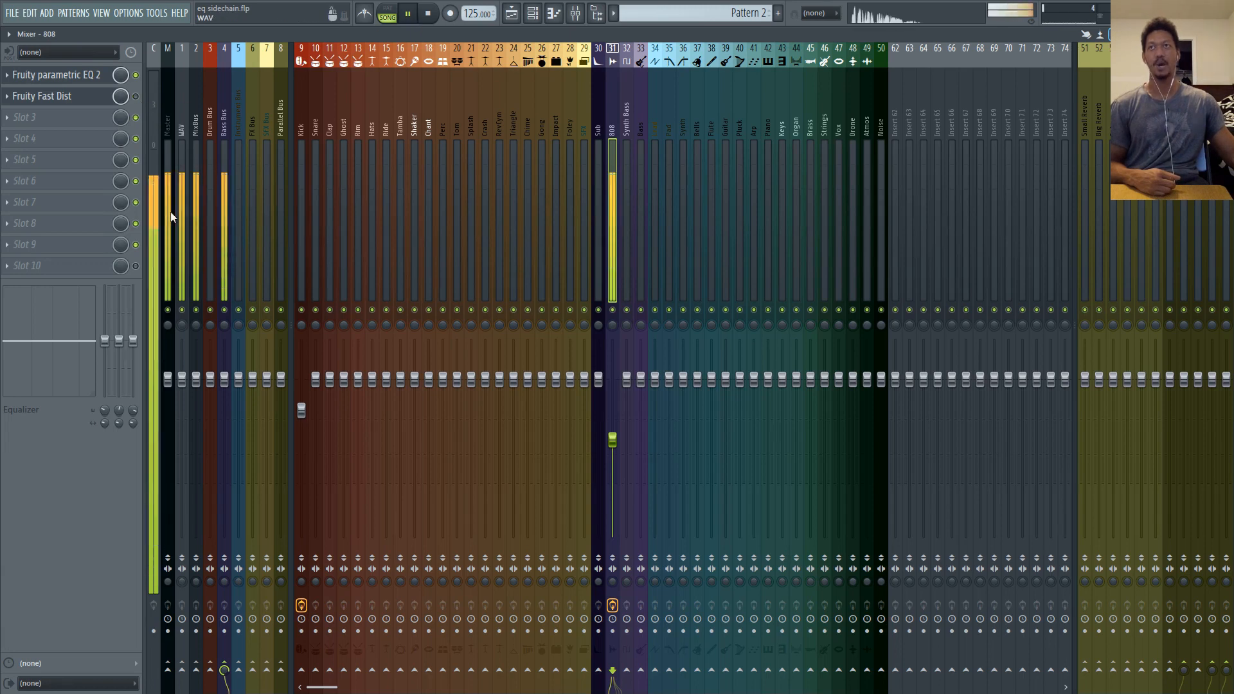
click(135, 96)
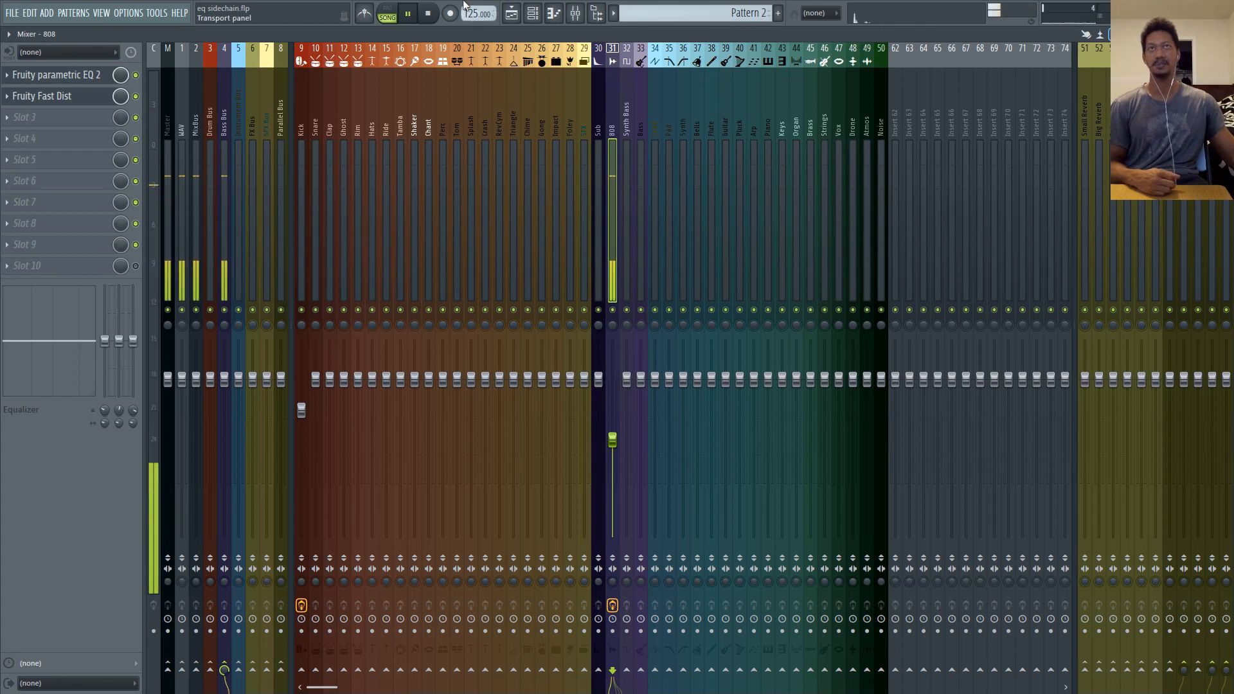
key(space)
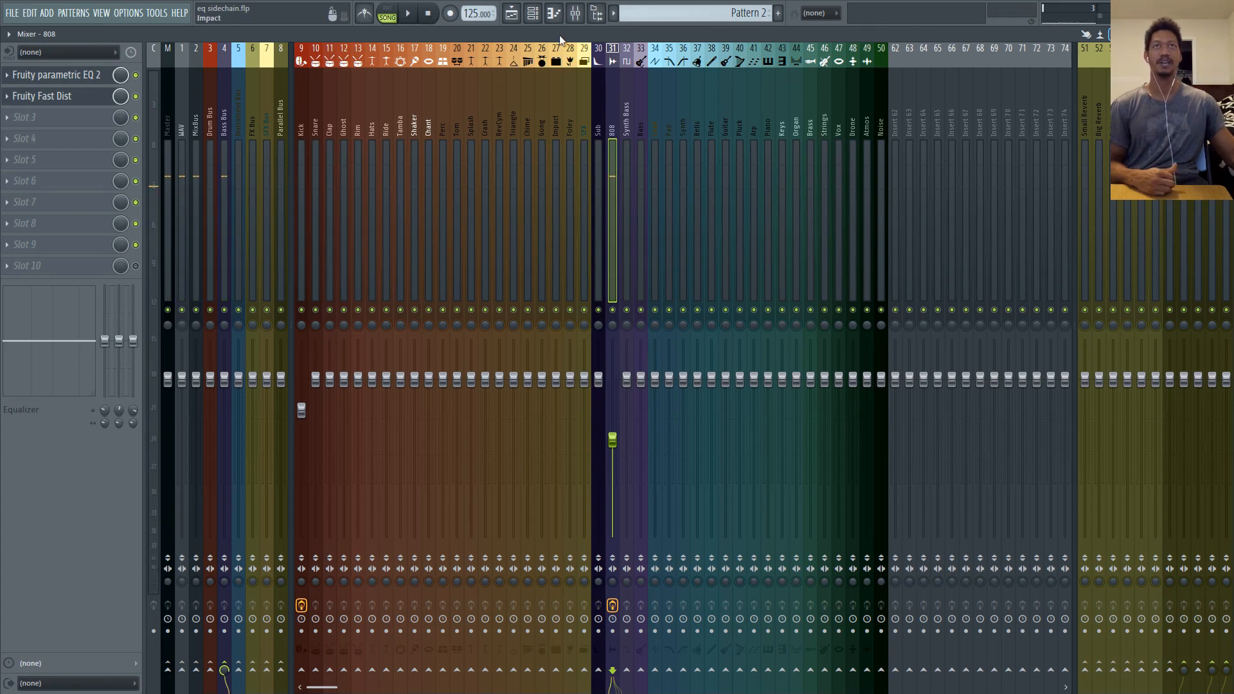
click(1213, 34)
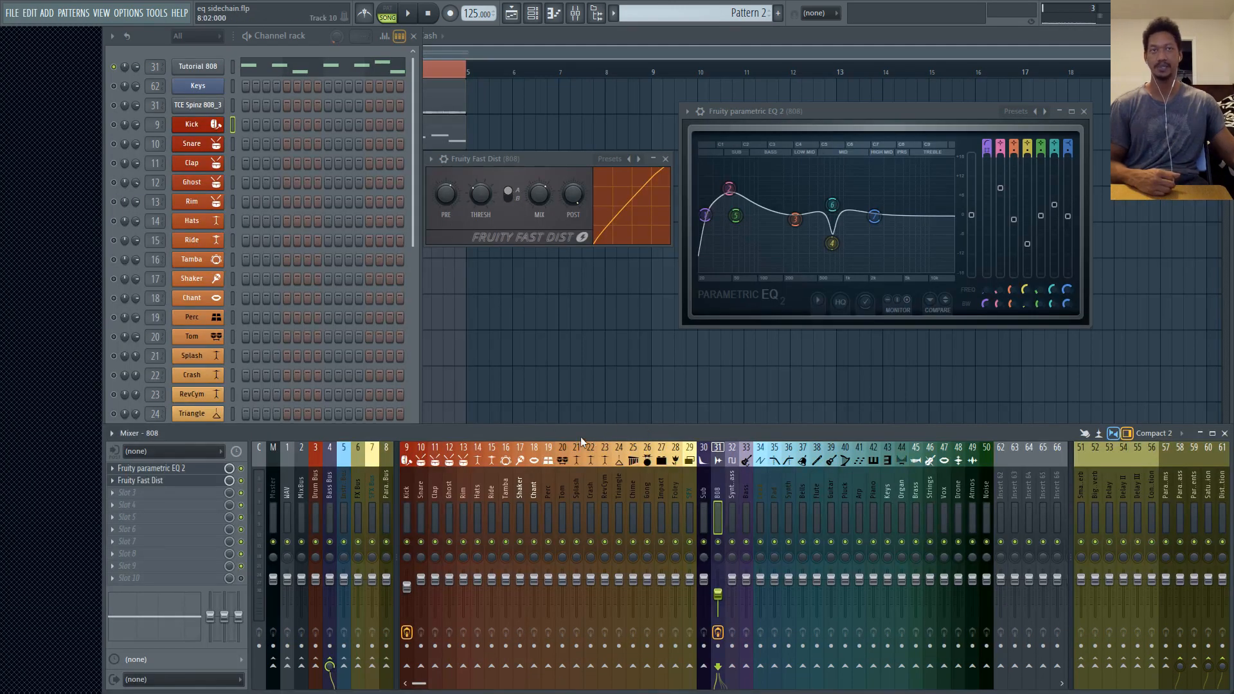
Reset Fruity Fast Dist to its Default preset and switch it to distortion type B while the 808 plays
drag(557, 162, 562, 161)
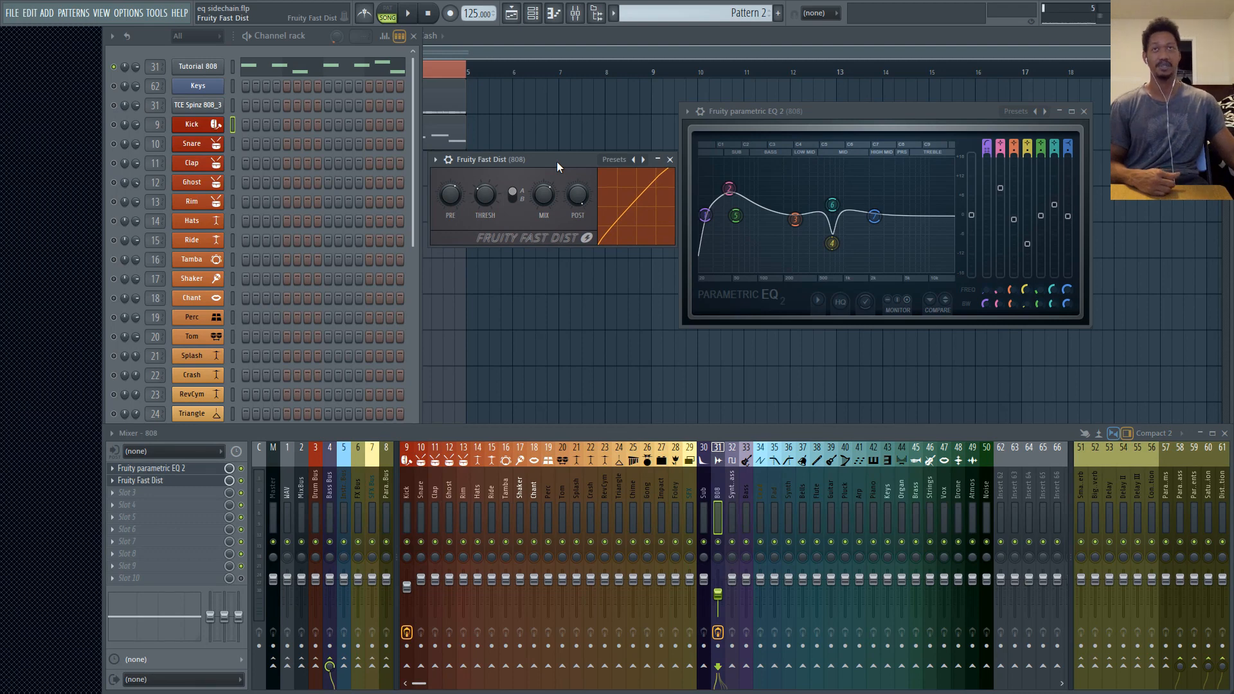
drag(556, 161, 557, 162)
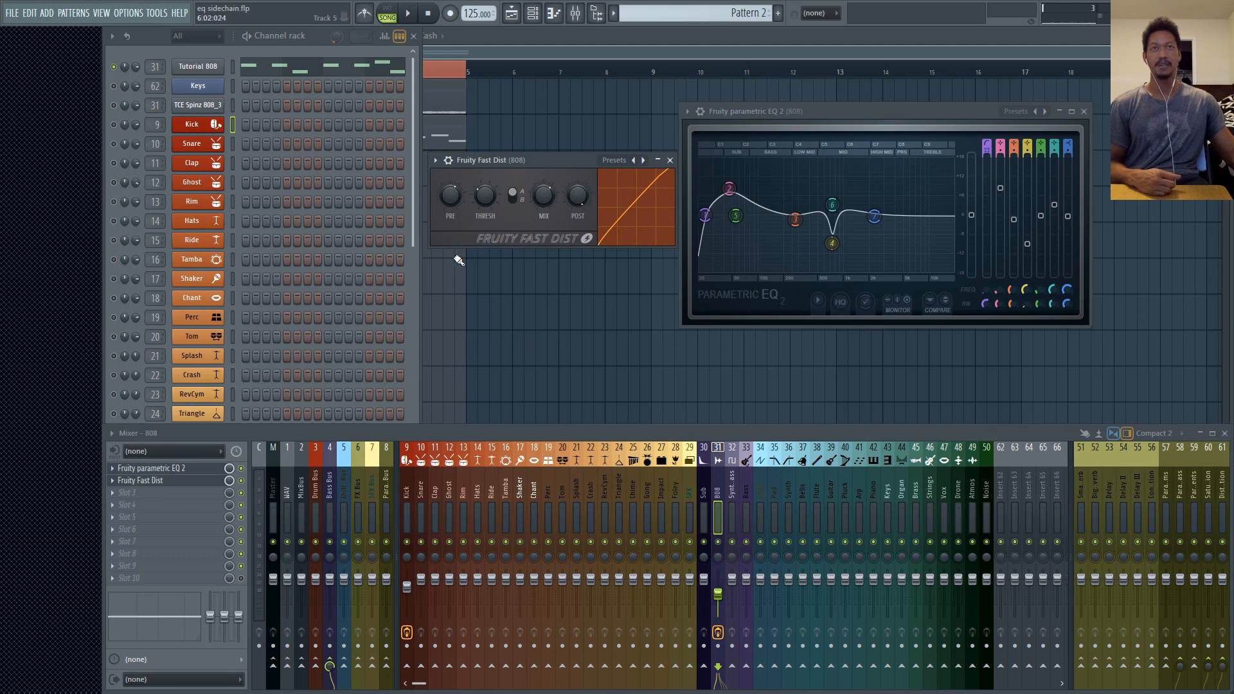
click(512, 199)
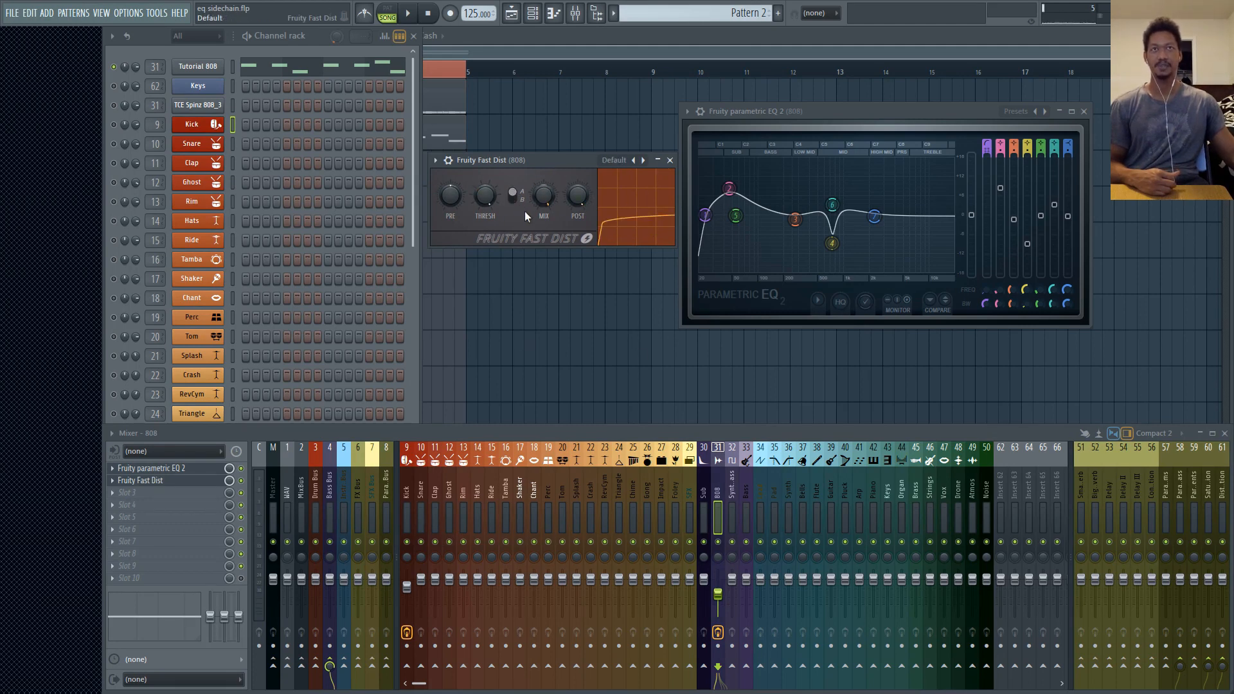
click(410, 14)
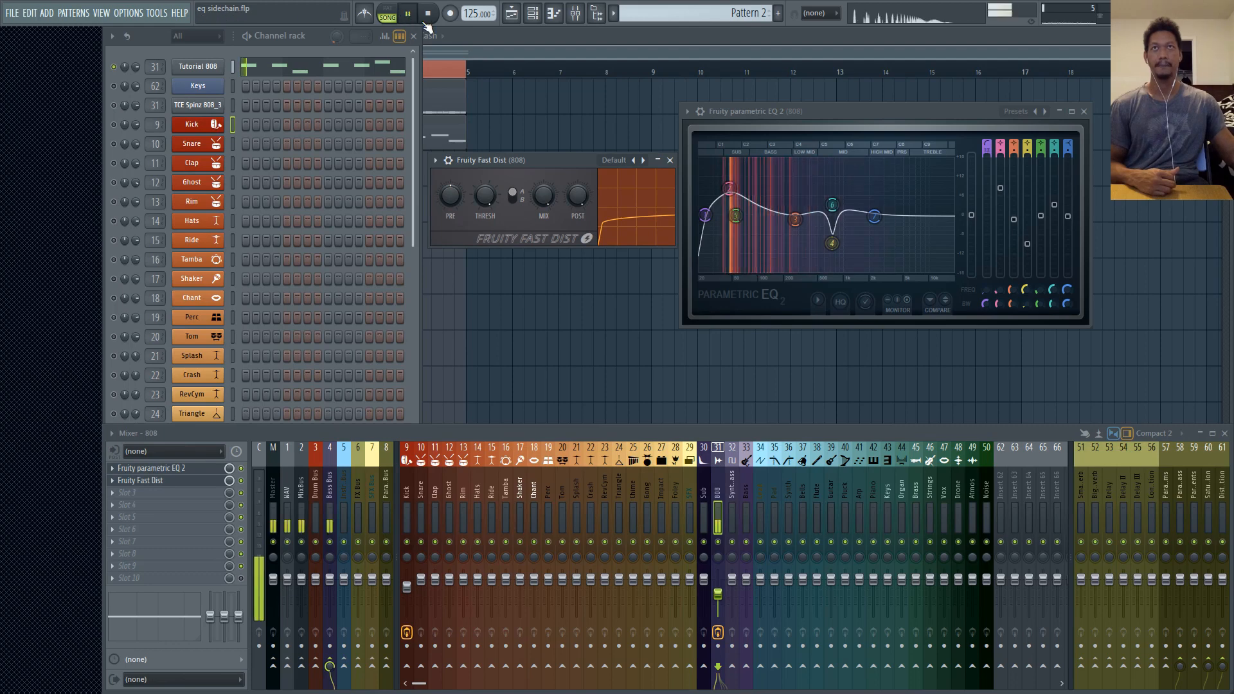
click(518, 201)
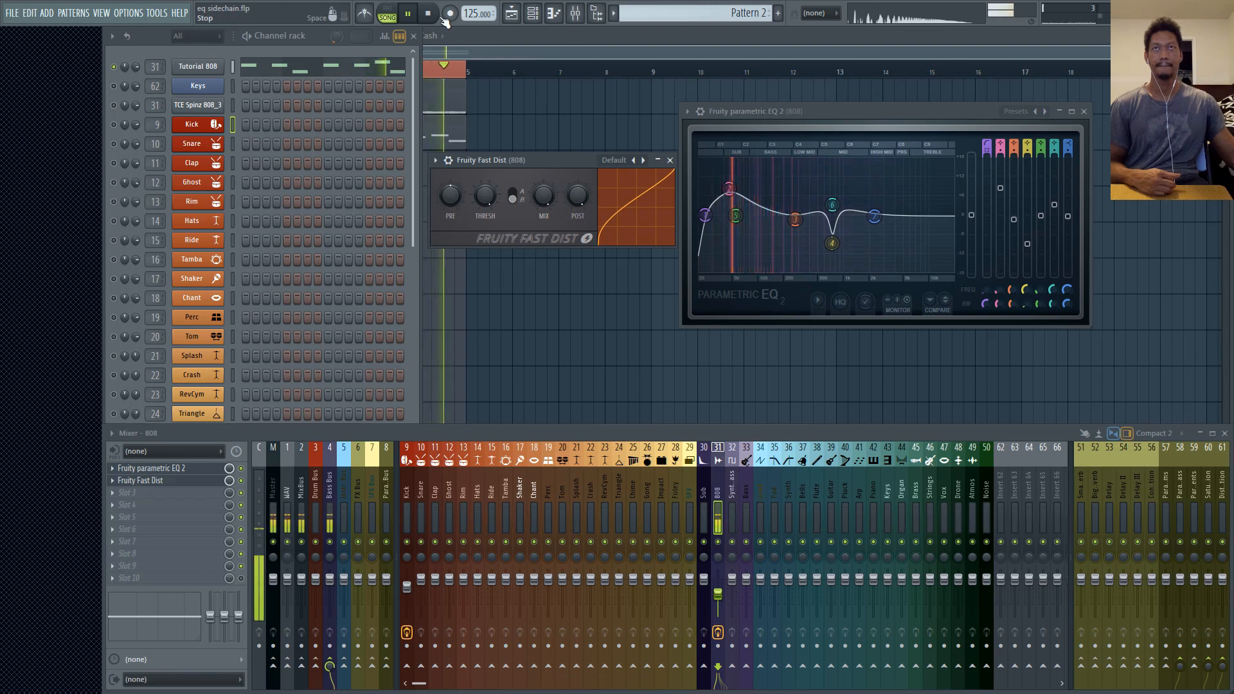
key(space)
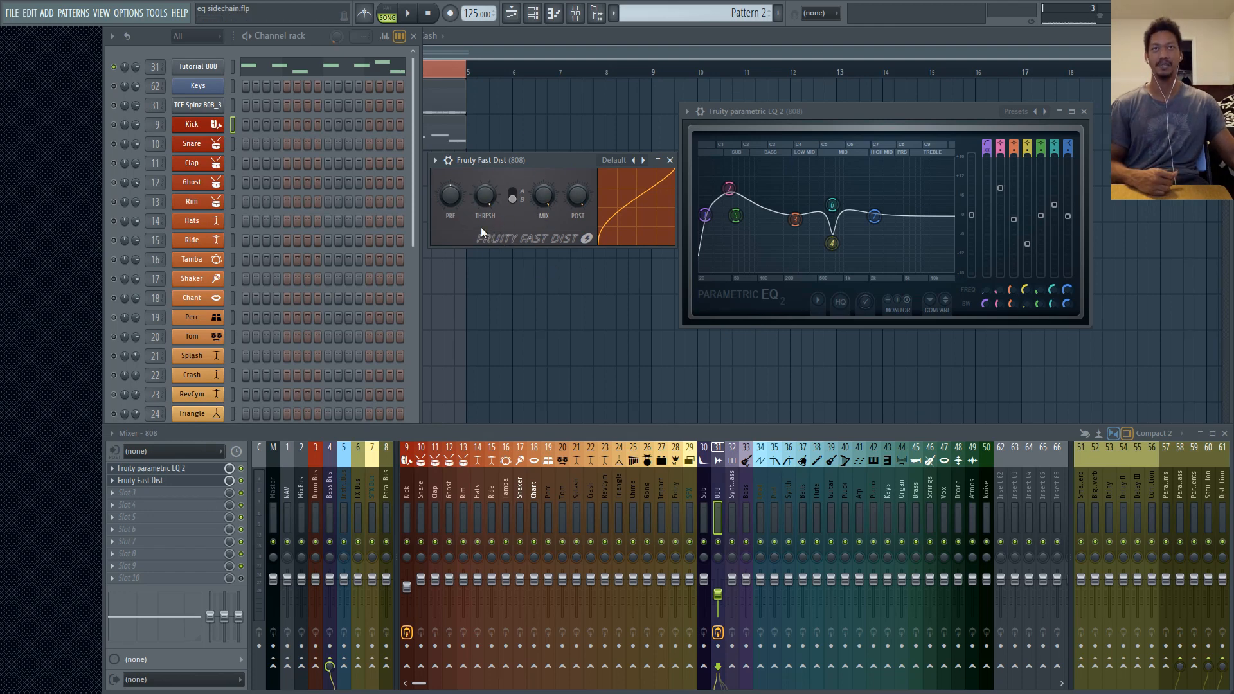
Adjust the mix and threshold of the type B Fruity Fast Dist by ear and replay the 808 pattern
click(410, 19)
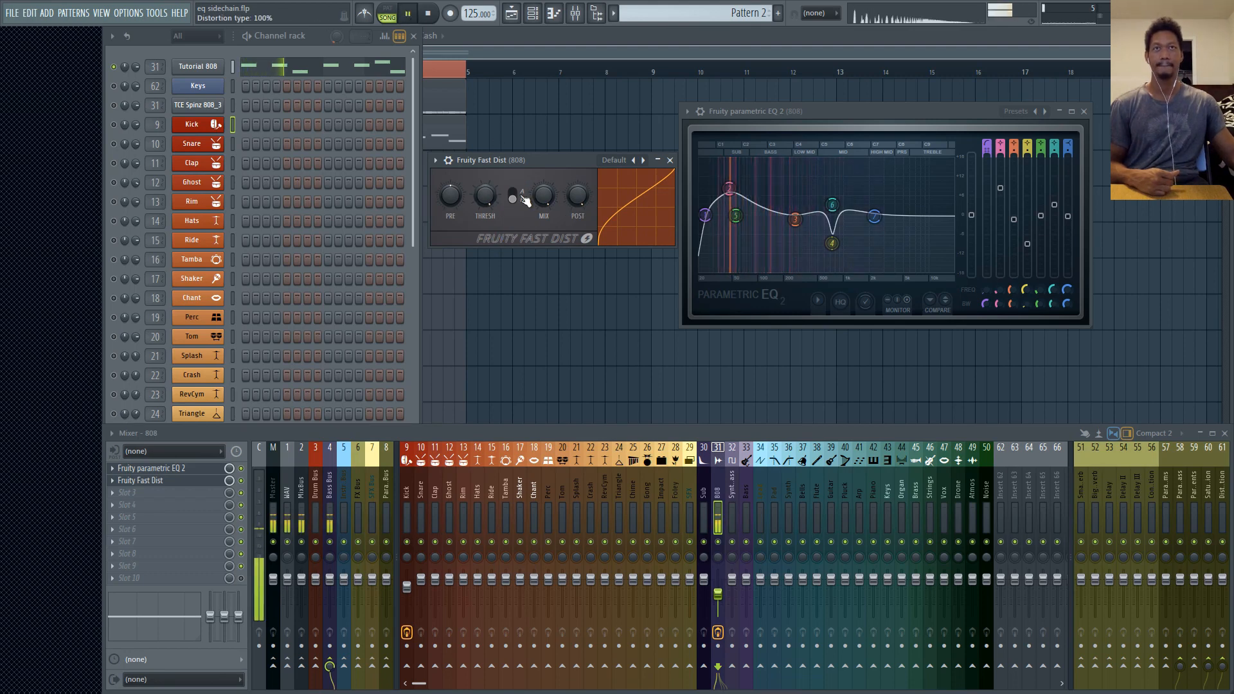
drag(544, 195, 485, 180)
key(space)
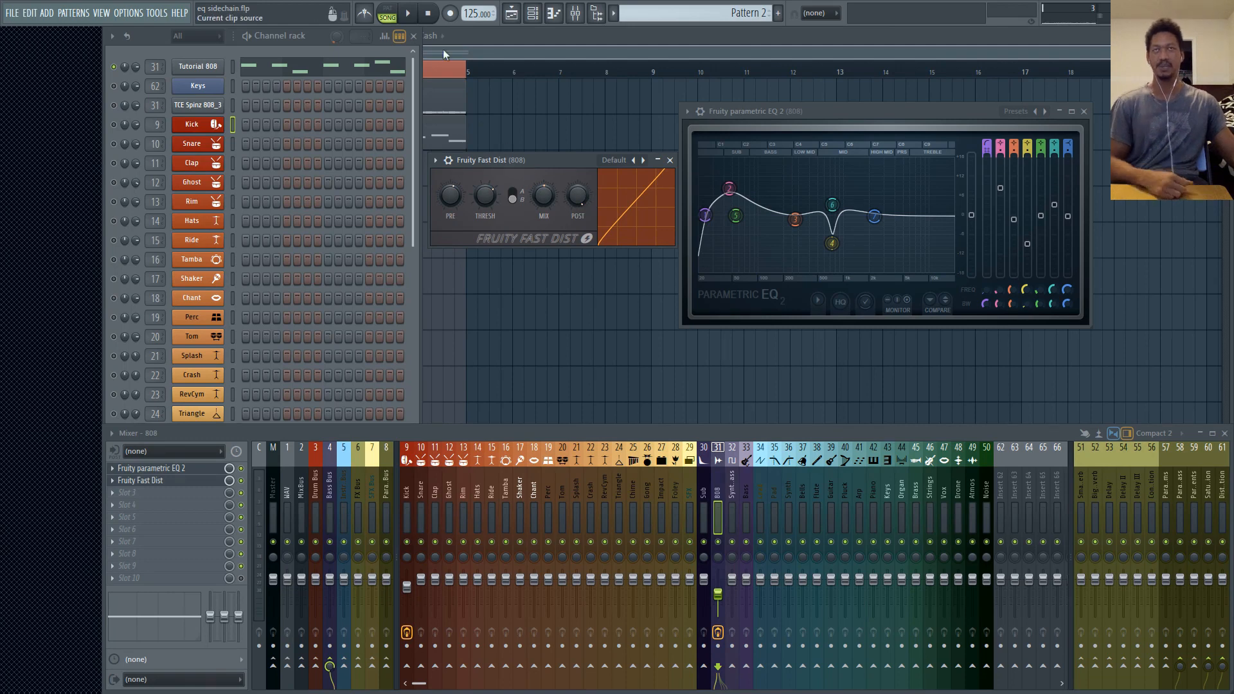
click(411, 18)
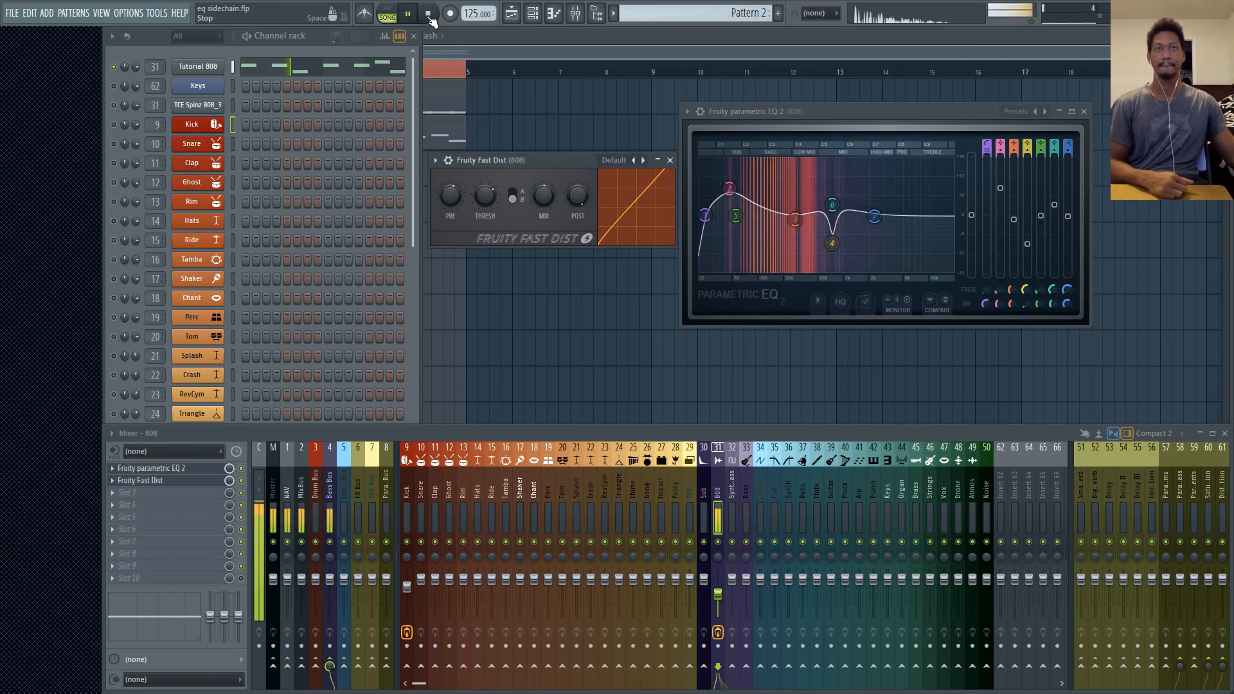
click(428, 14)
Duplicate Fruity Fast Dist with its settings into effect slot 3 of the 808 track, place its window below the original, and play the pattern
drag(542, 167, 542, 155)
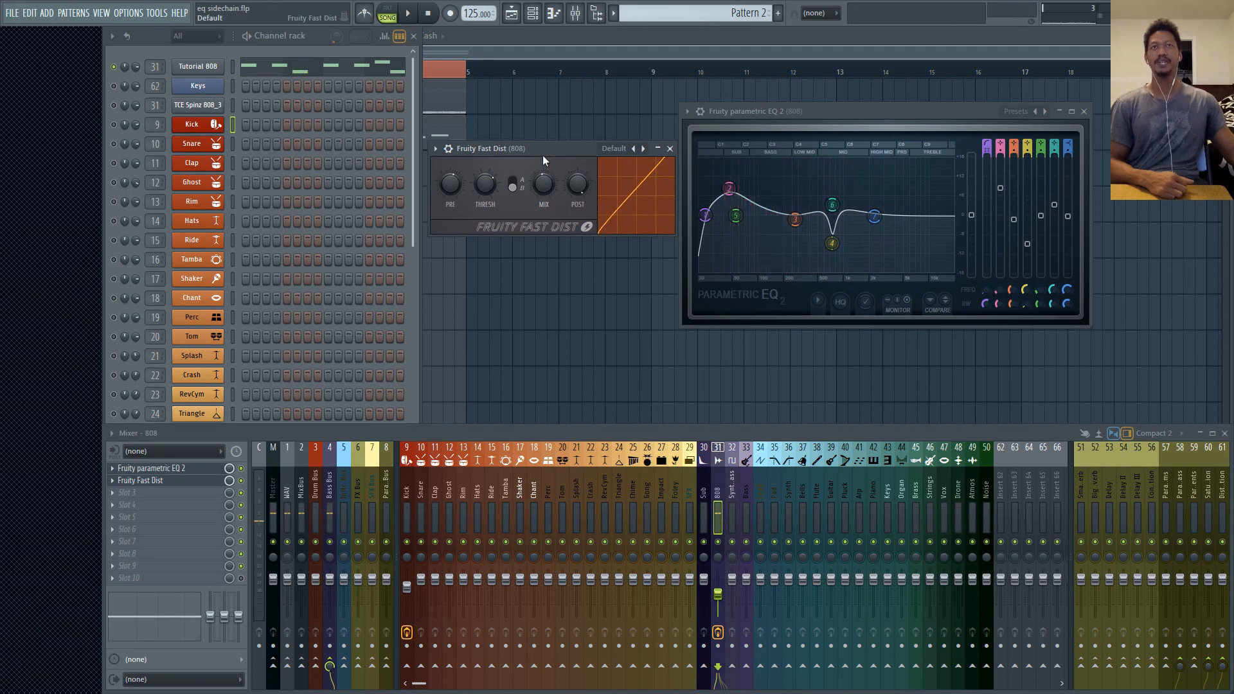
click(438, 149)
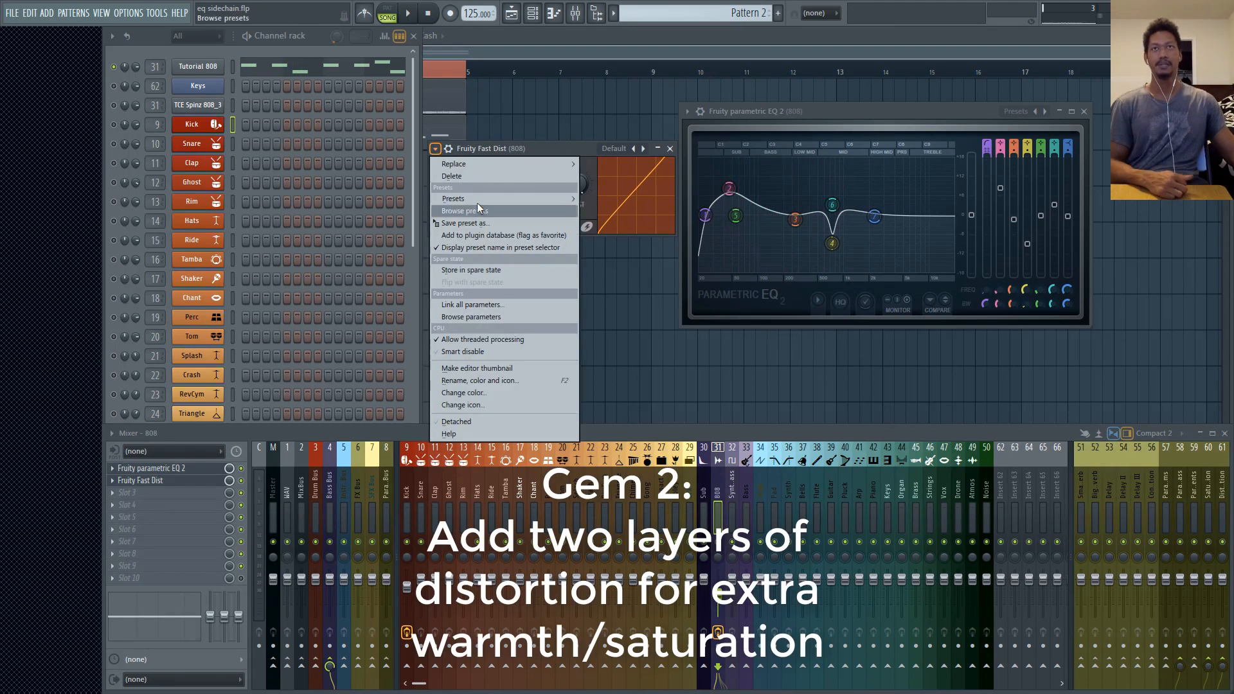
drag(477, 225, 157, 493)
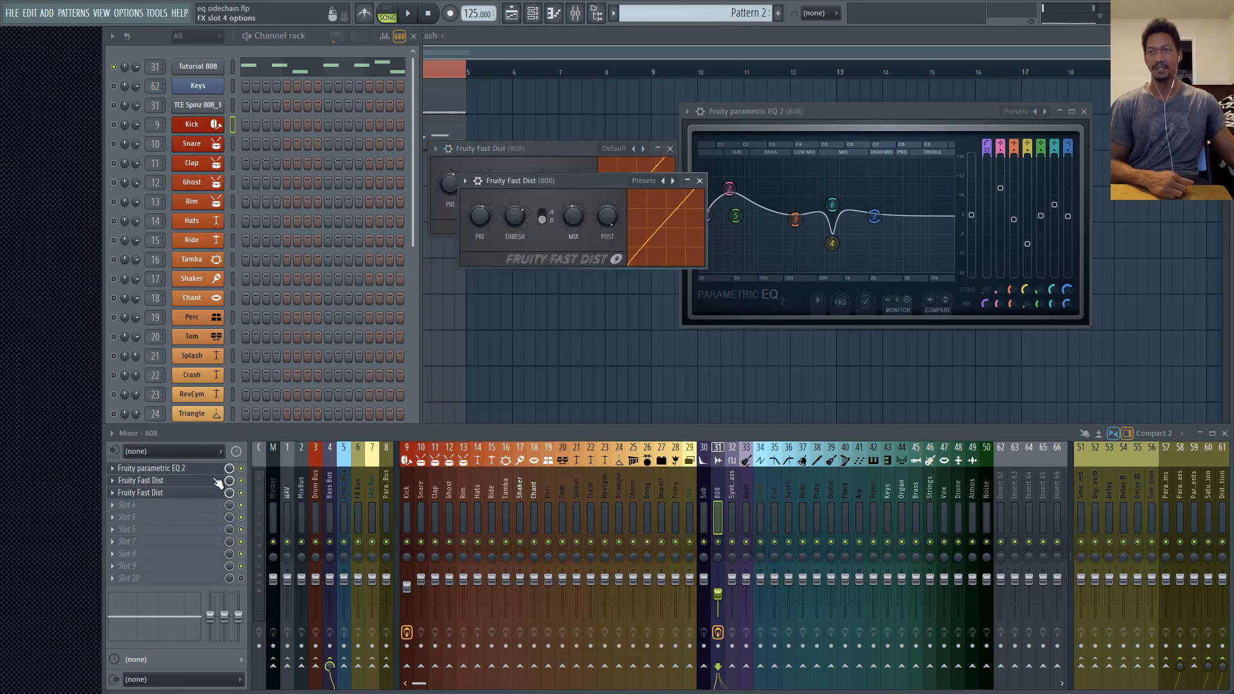
drag(578, 179, 562, 227)
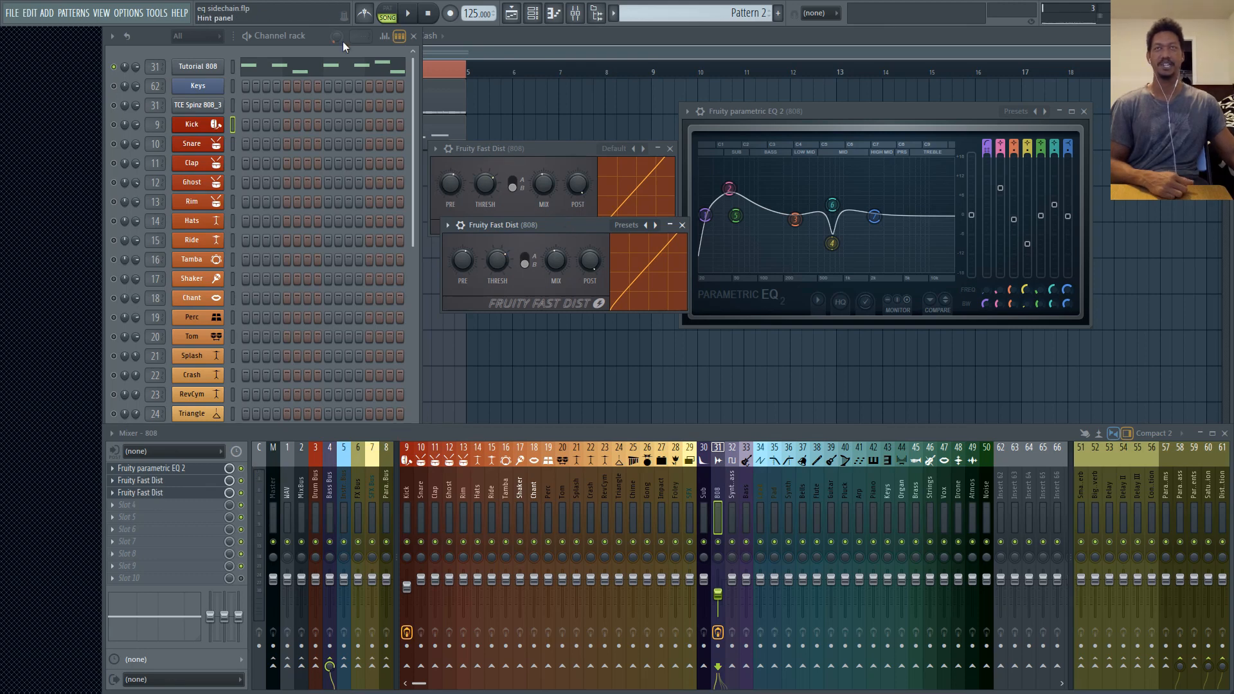
click(410, 13)
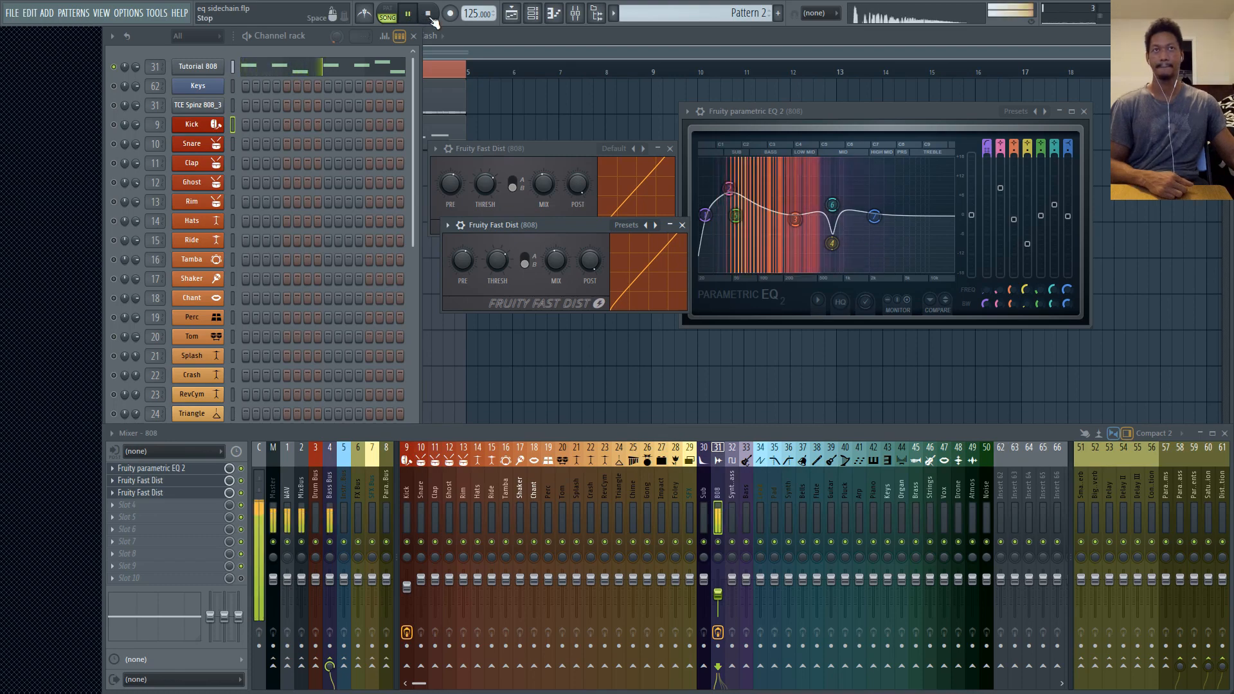
Replay the 808 pattern and adjust the mix level of the second Fruity Fast Dist in slot 3 by ear
click(430, 16)
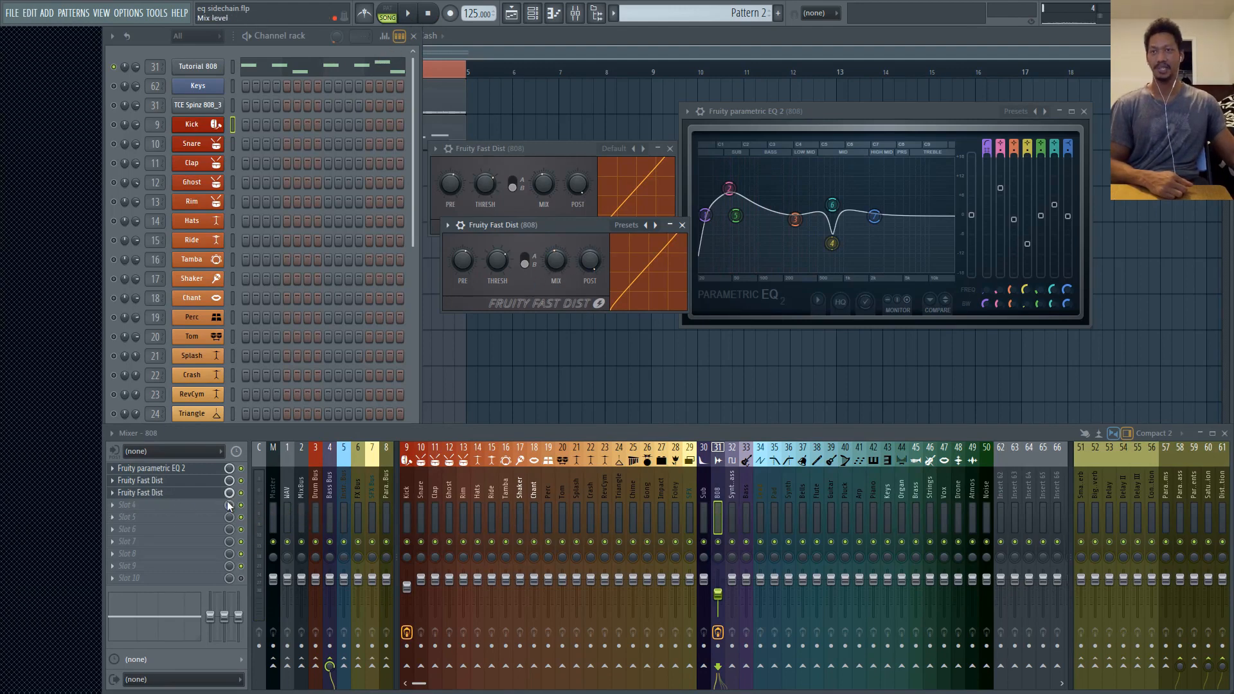
click(408, 13)
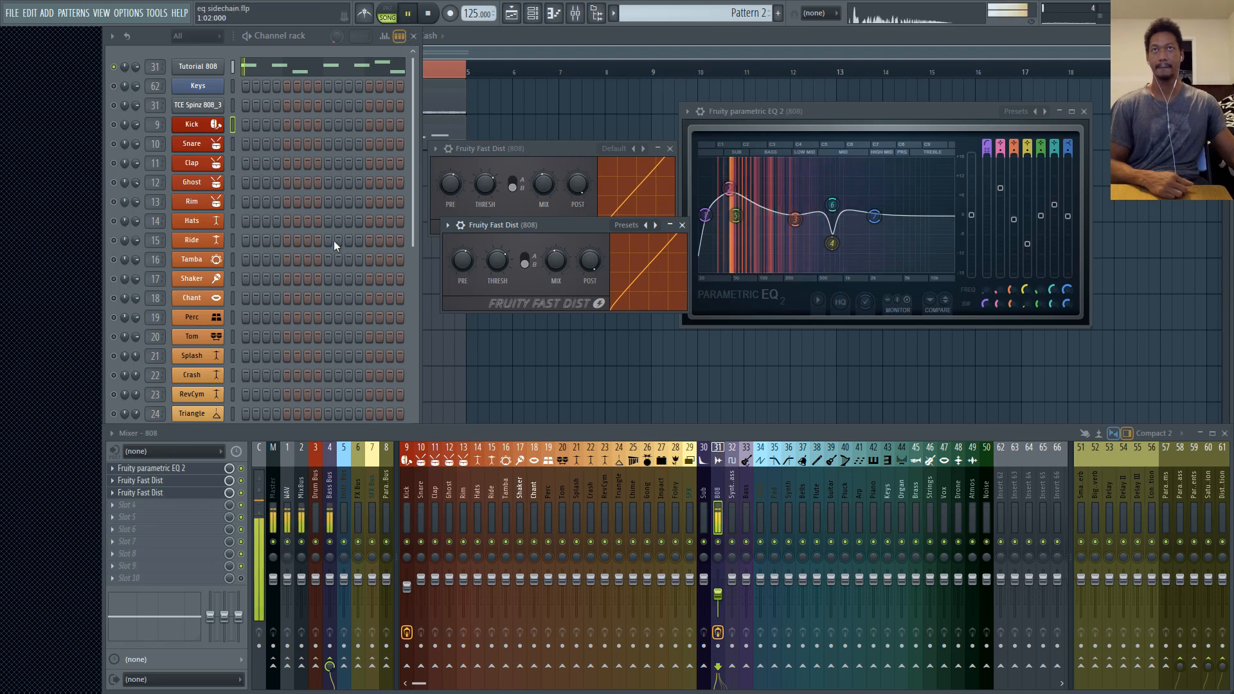
mouse_move(230, 493)
mouse_down()
mouse_move(229, 521)
mouse_move(230, 491)
mouse_up()
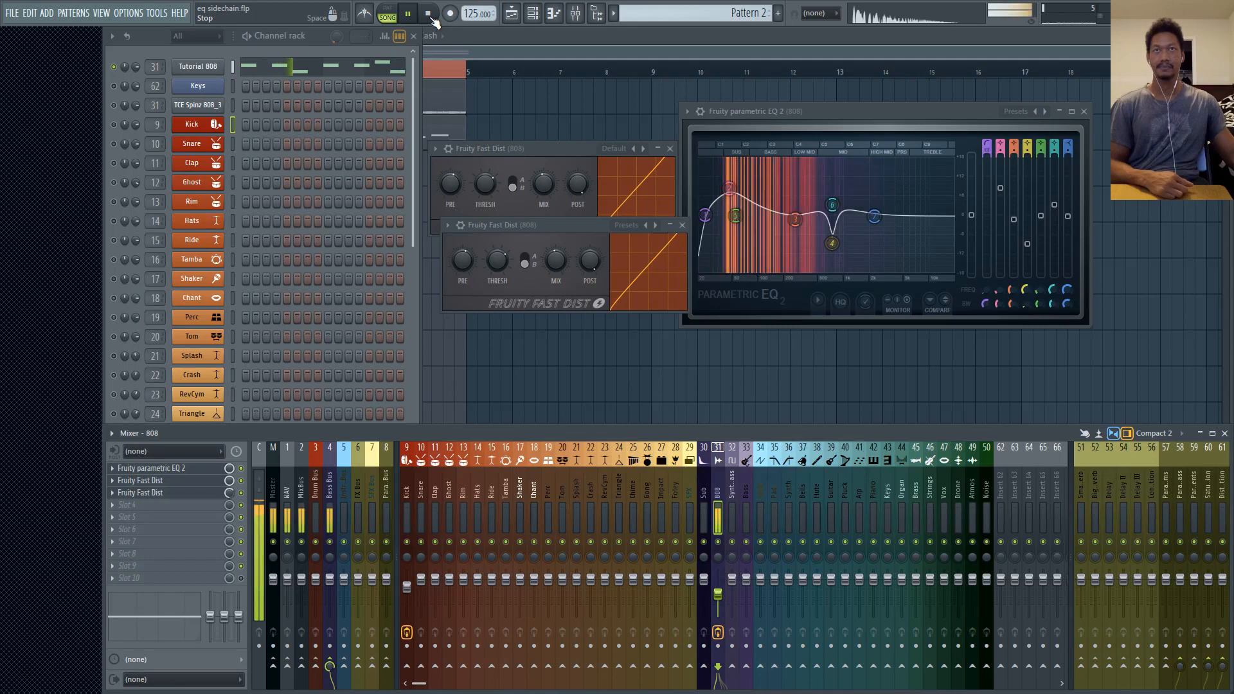
Adjust the pre amp, mix and threshold of the second Fruity Fast Dist by ear while the pattern plays
drag(464, 261, 464, 275)
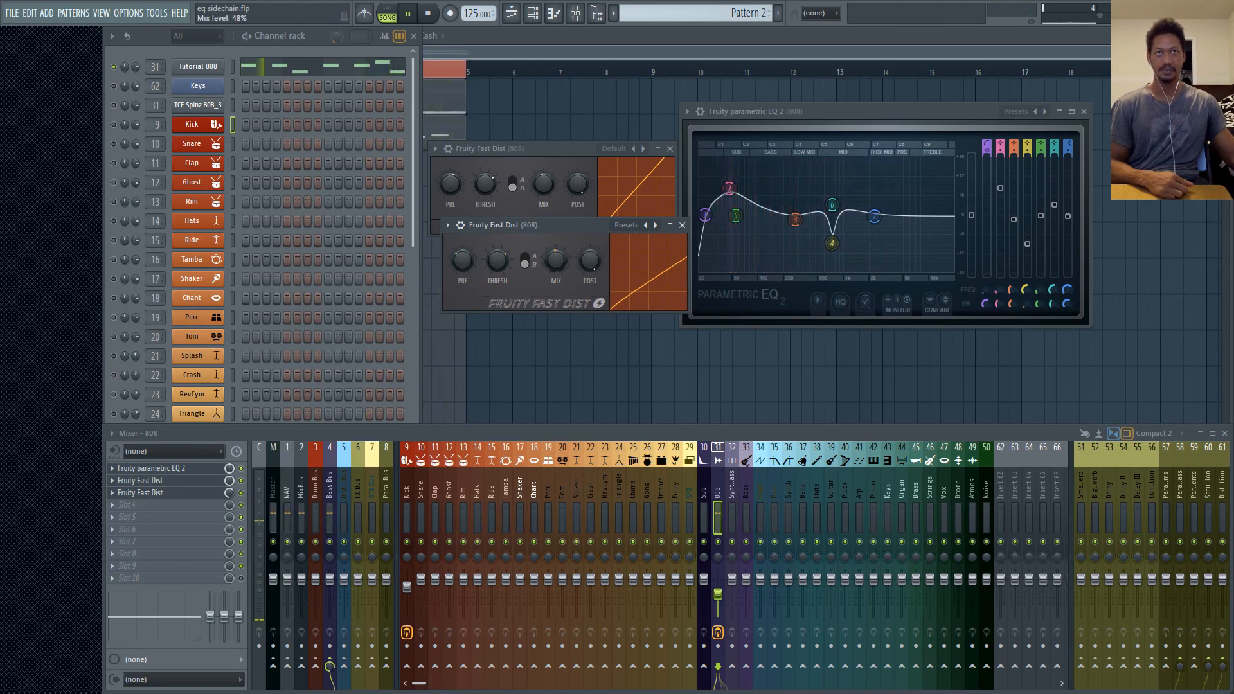
drag(556, 266, 556, 256)
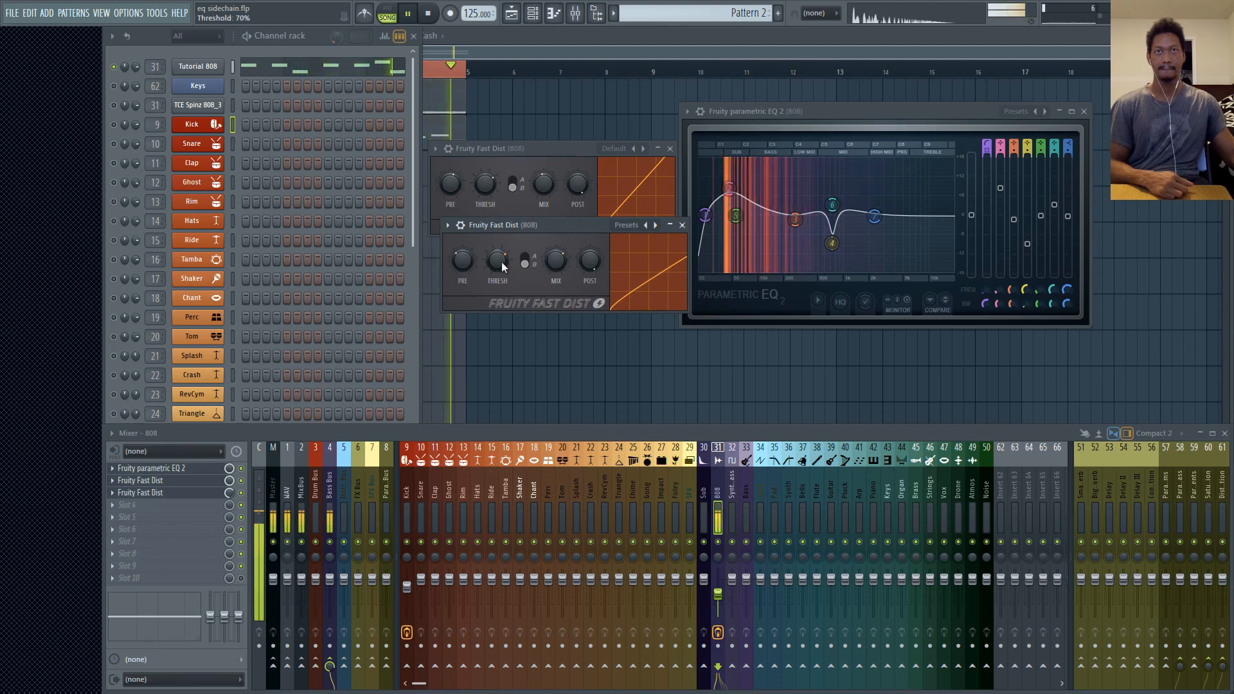
mouse_move(501, 261)
mouse_down()
mouse_move(501, 274)
mouse_move(501, 261)
mouse_up()
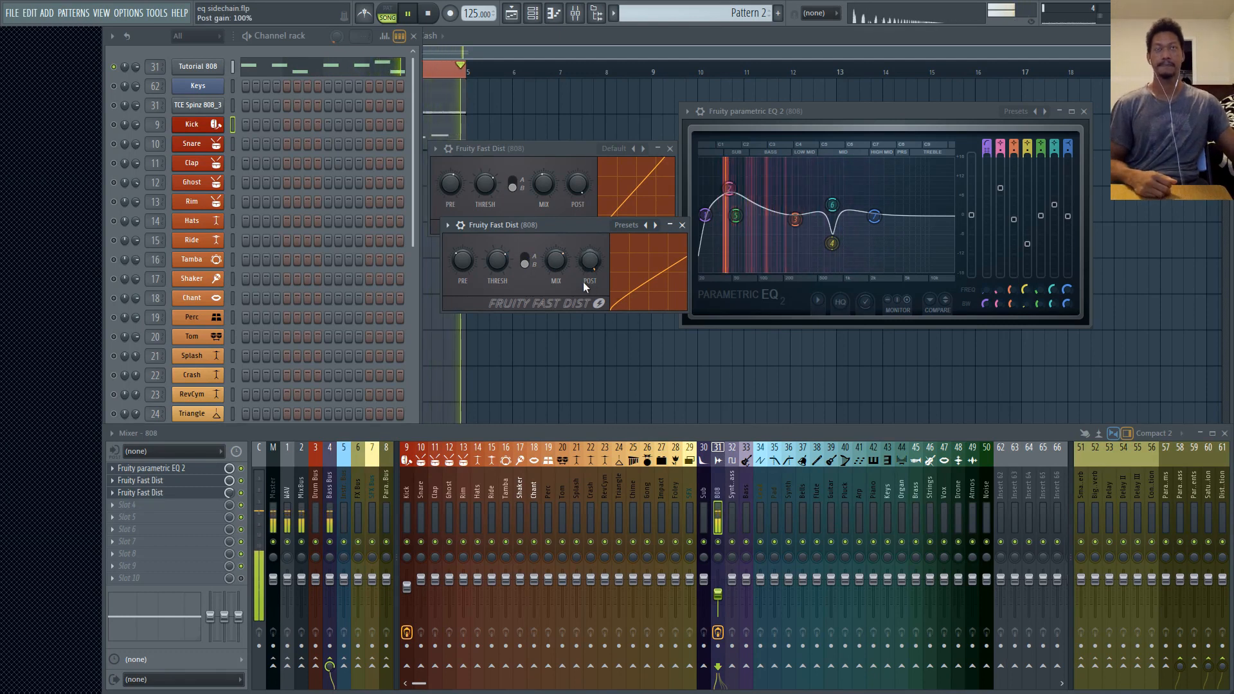
Try distortion type A on the second Fruity Fast Dist, set its pre amp to 71%, and return it to type B
click(527, 266)
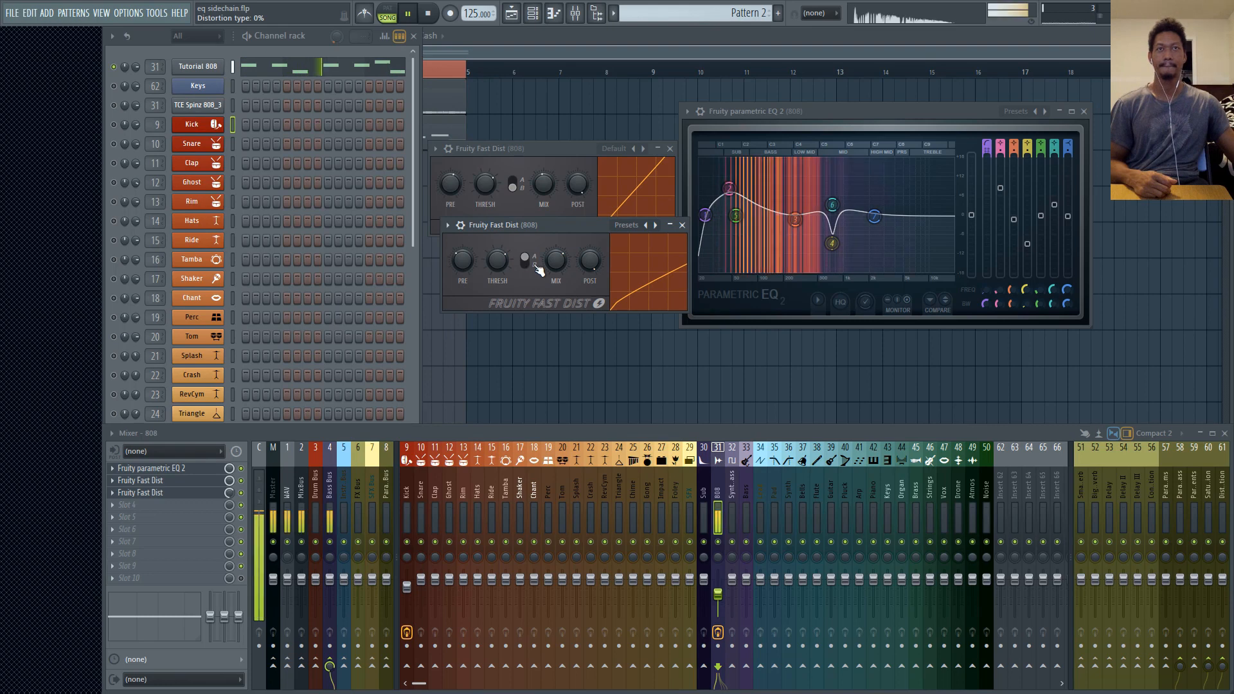
drag(557, 263, 463, 262)
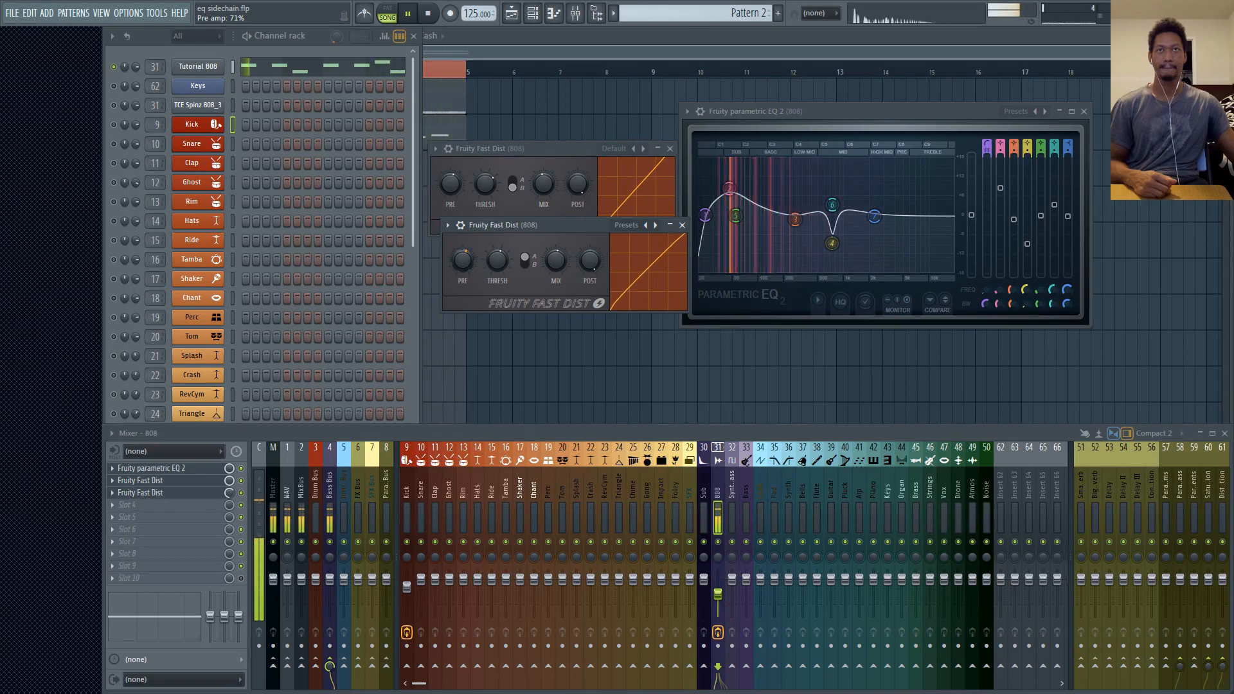
click(524, 261)
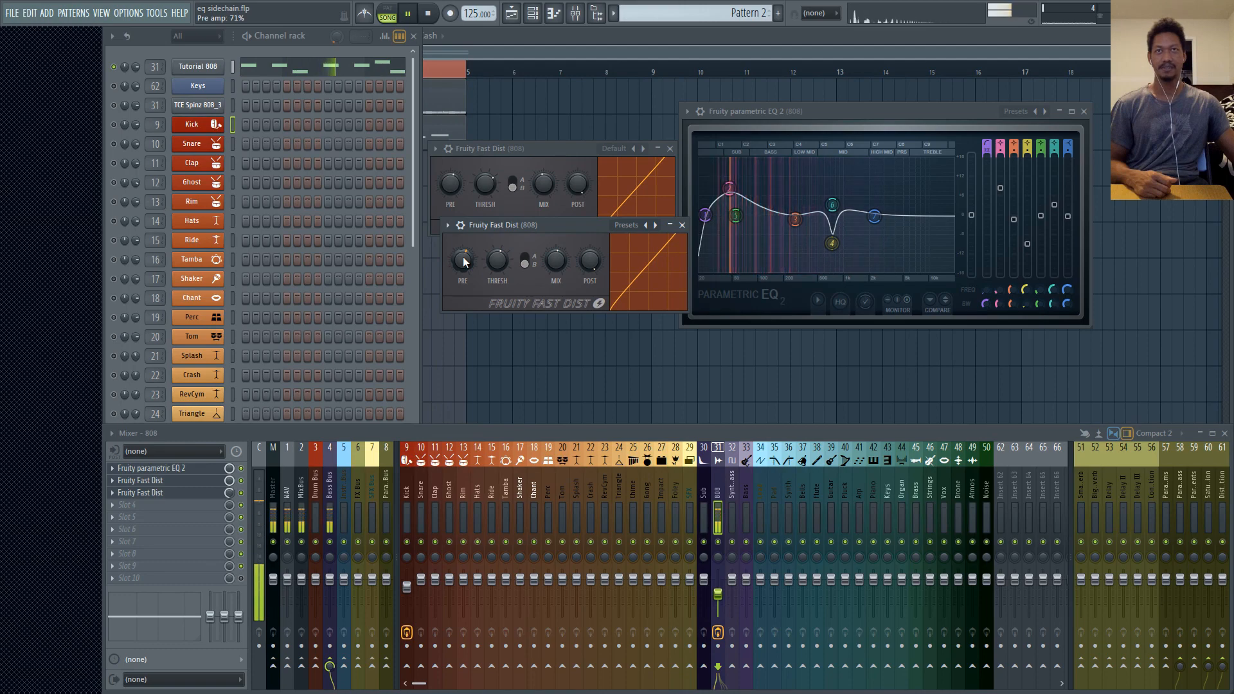
Fine-tune the pre amp and mix of the type B second Fruity Fast Dist by ear and stop playback
drag(466, 260, 465, 268)
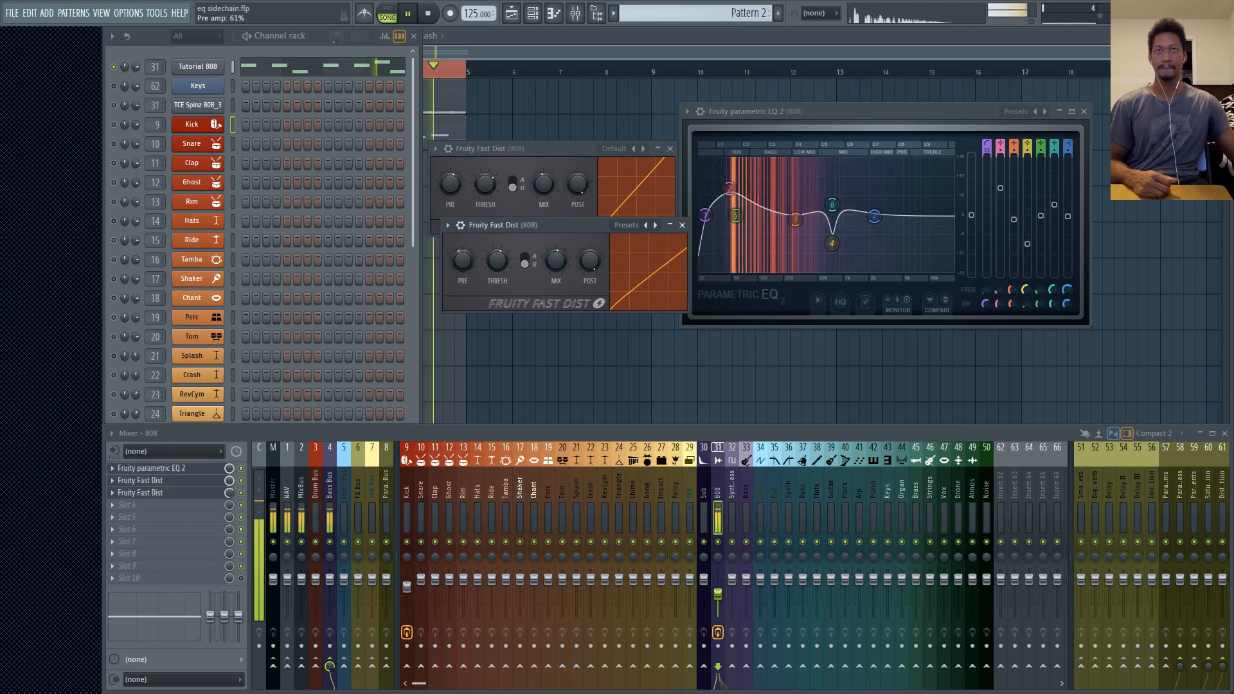
drag(555, 261, 467, 263)
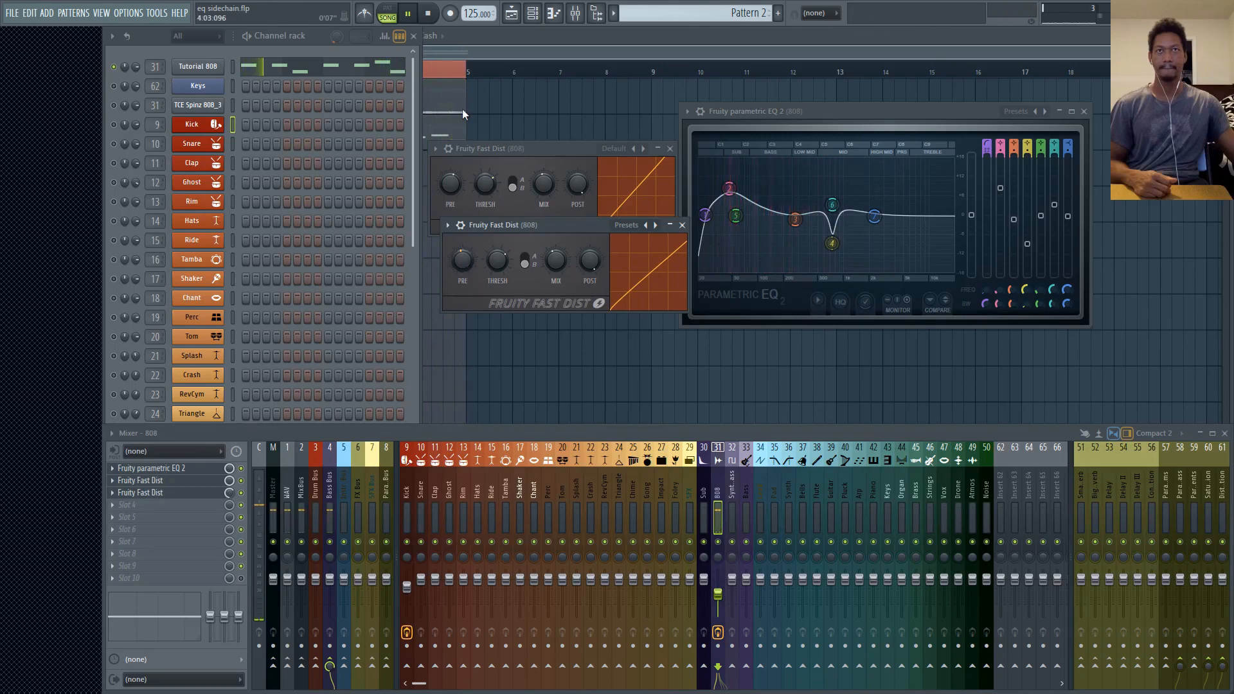
click(428, 14)
Load Fruity Parametric EQ 2 into effect slot 4 of the 808 track, move its window over the Fast Dist windows, and play the pattern
click(124, 503)
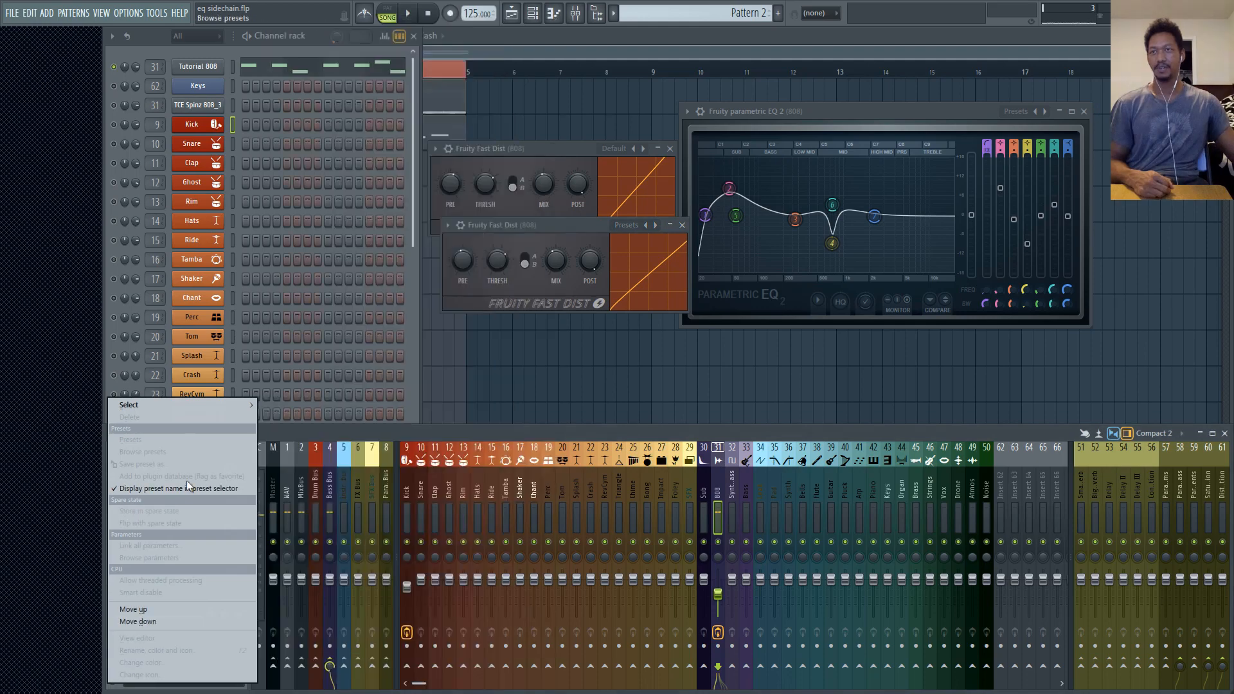
mouse_move(197, 408)
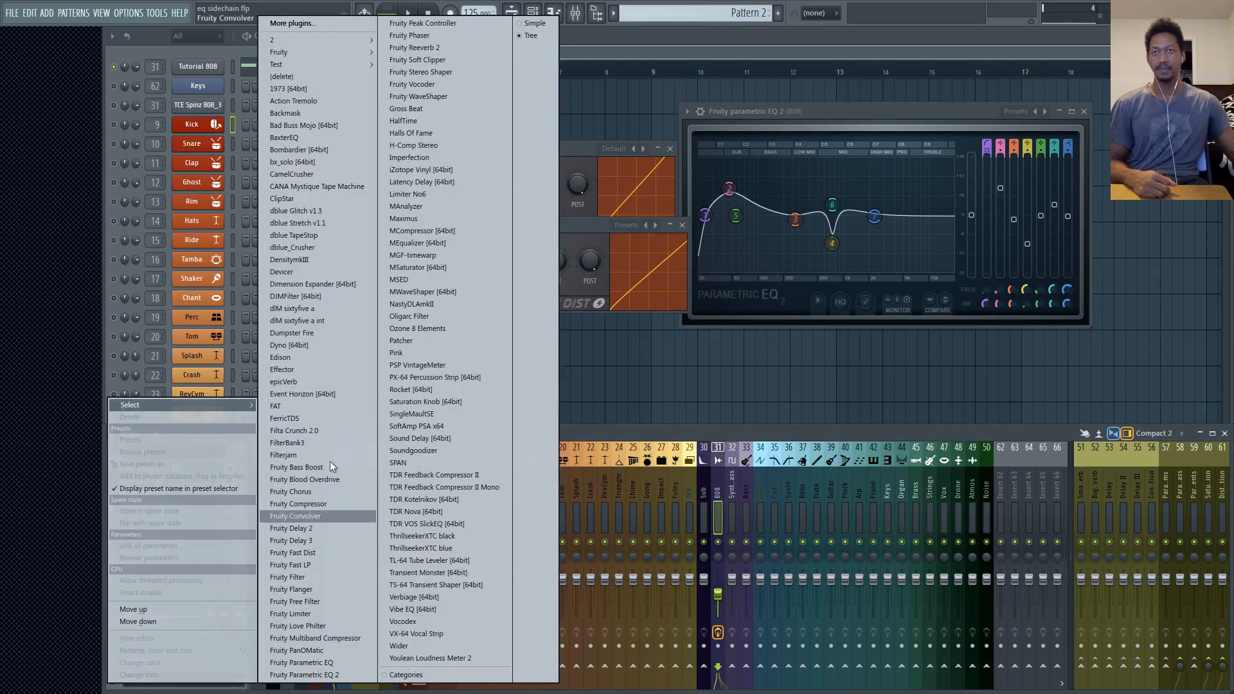
click(339, 675)
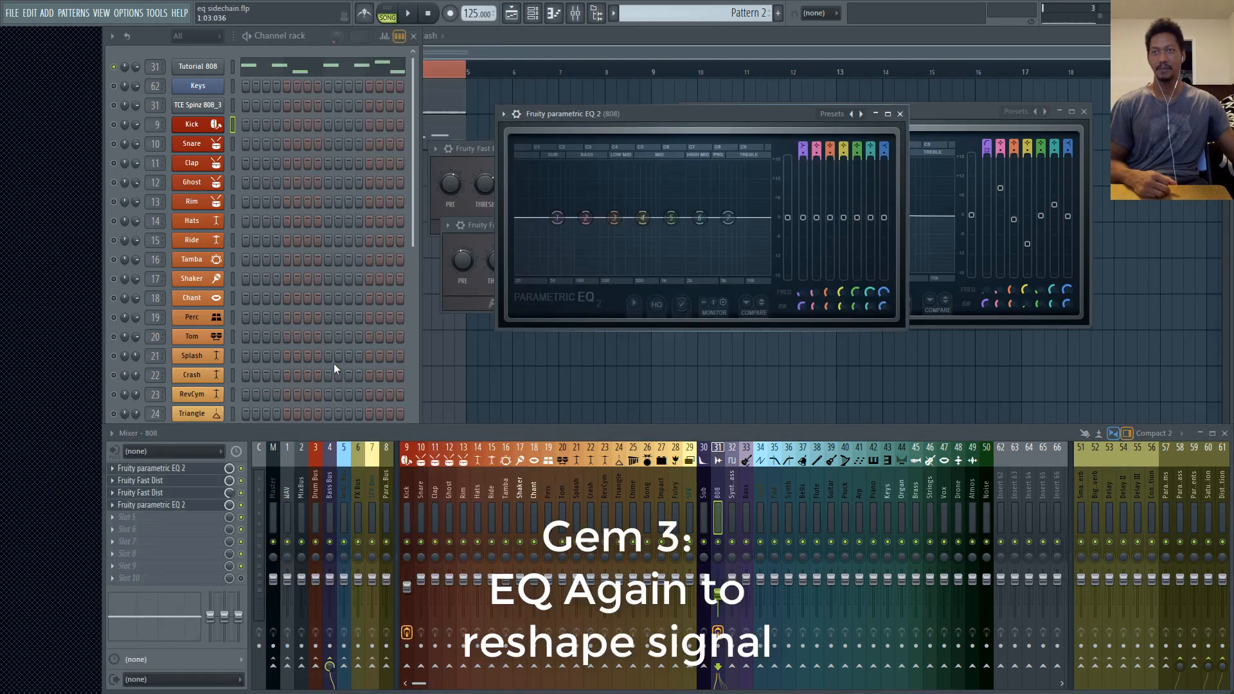
drag(669, 116, 616, 159)
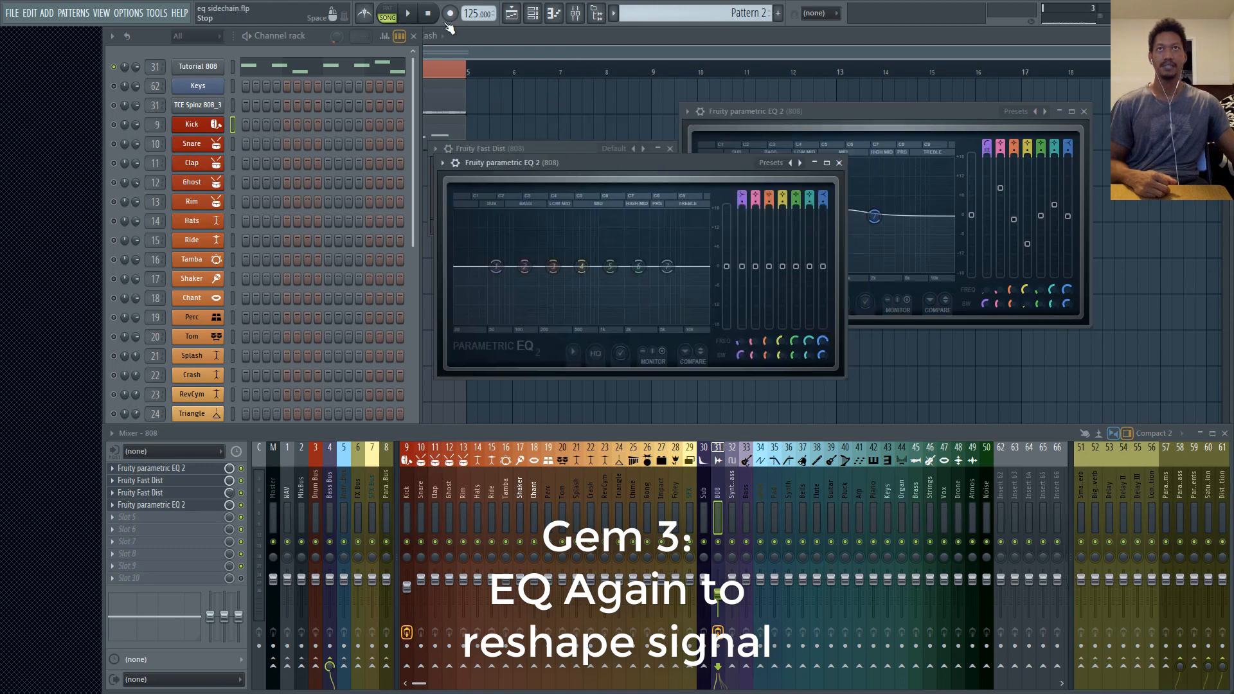
click(409, 15)
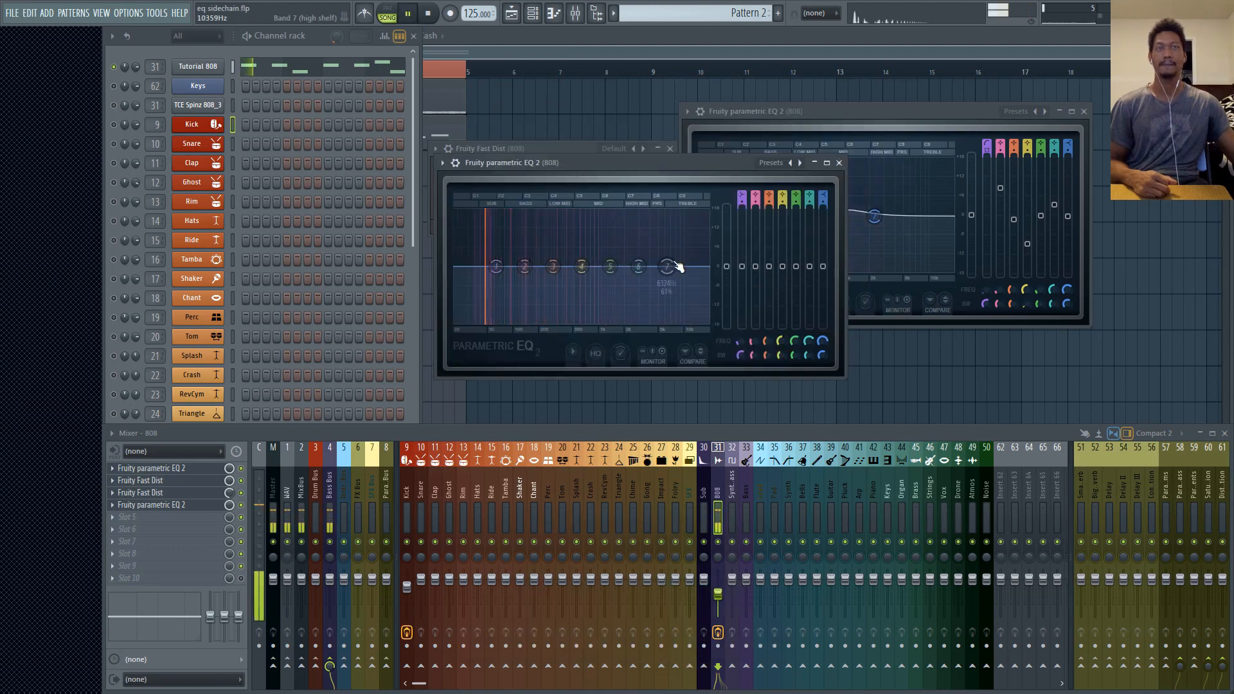
Change band 1 of the new Parametric EQ 2 to a band stop filter and narrow its bandwidth
right_click(741, 199)
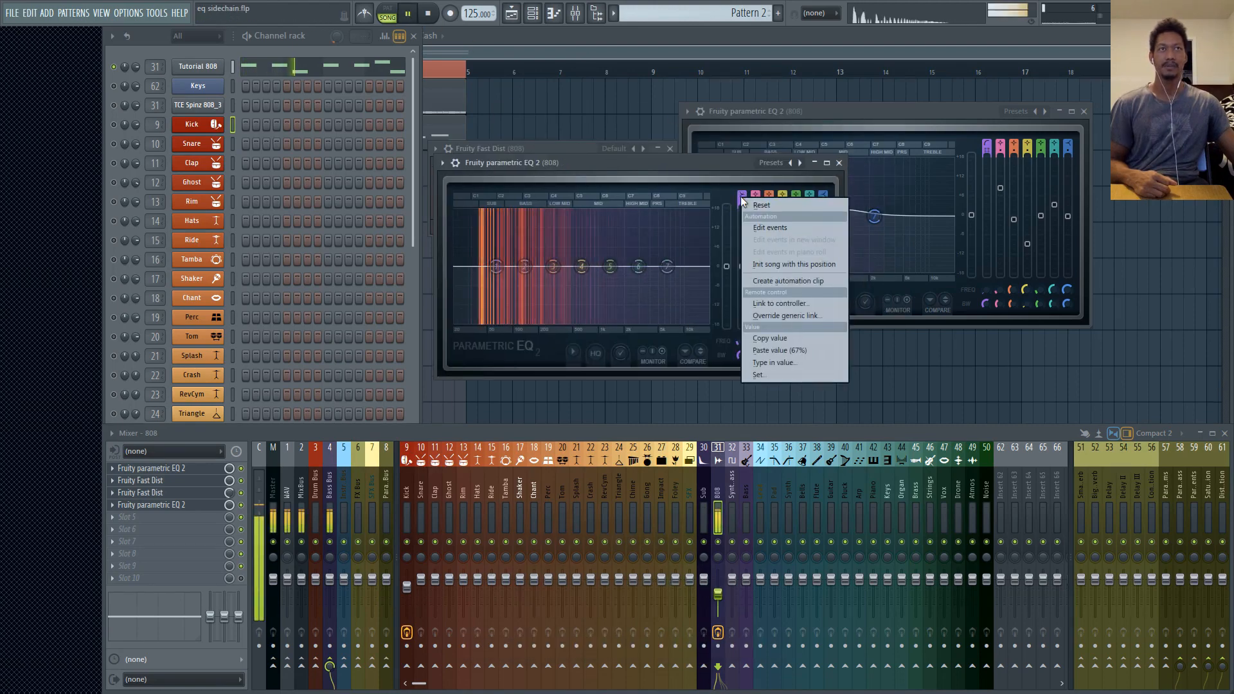
right_click(497, 265)
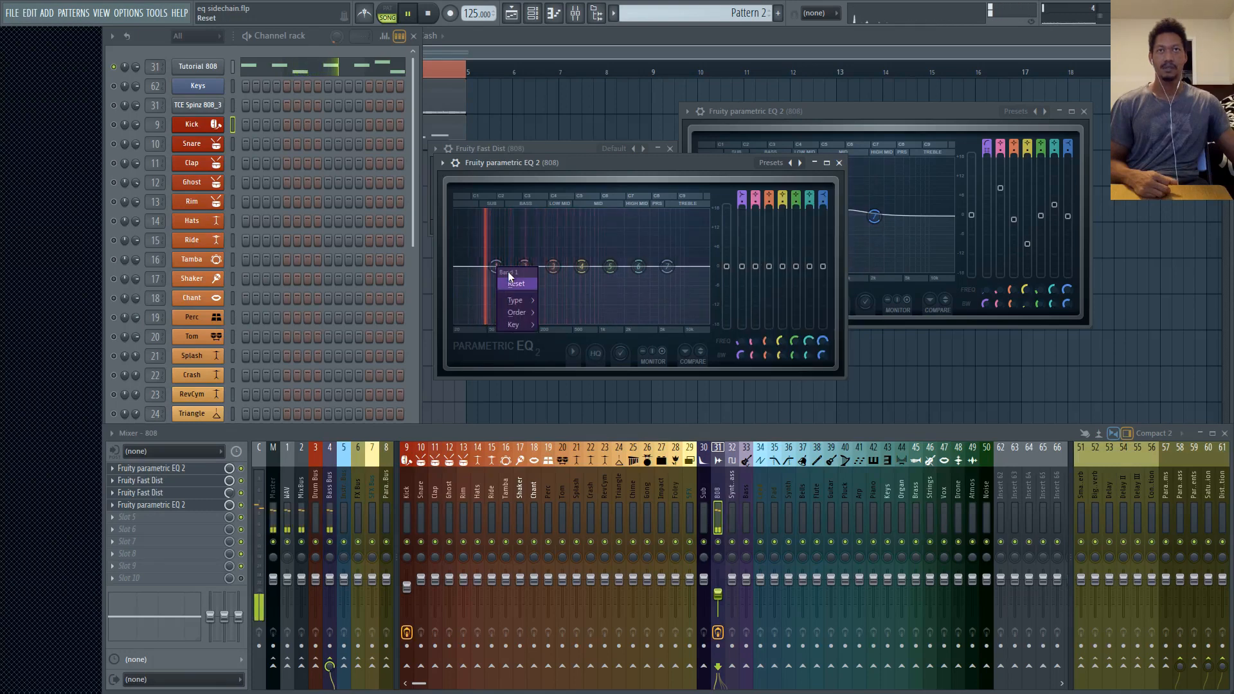
mouse_move(514, 300)
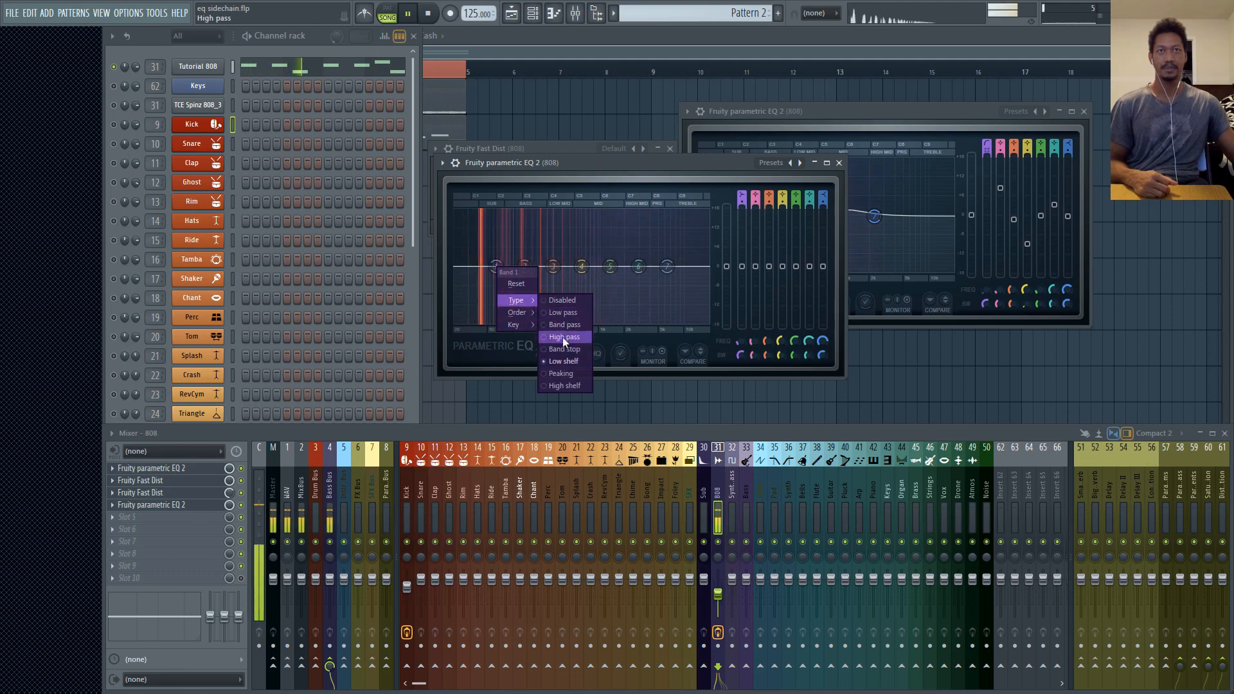
click(566, 351)
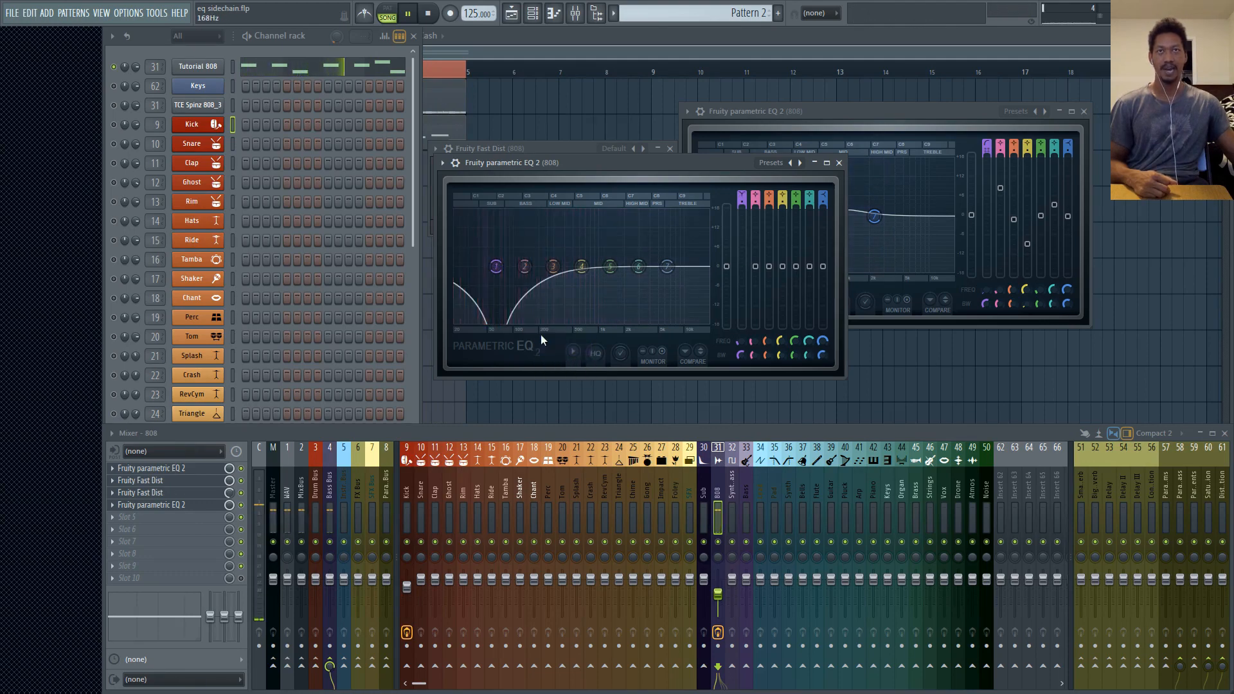
scroll(503, 273, down, 12)
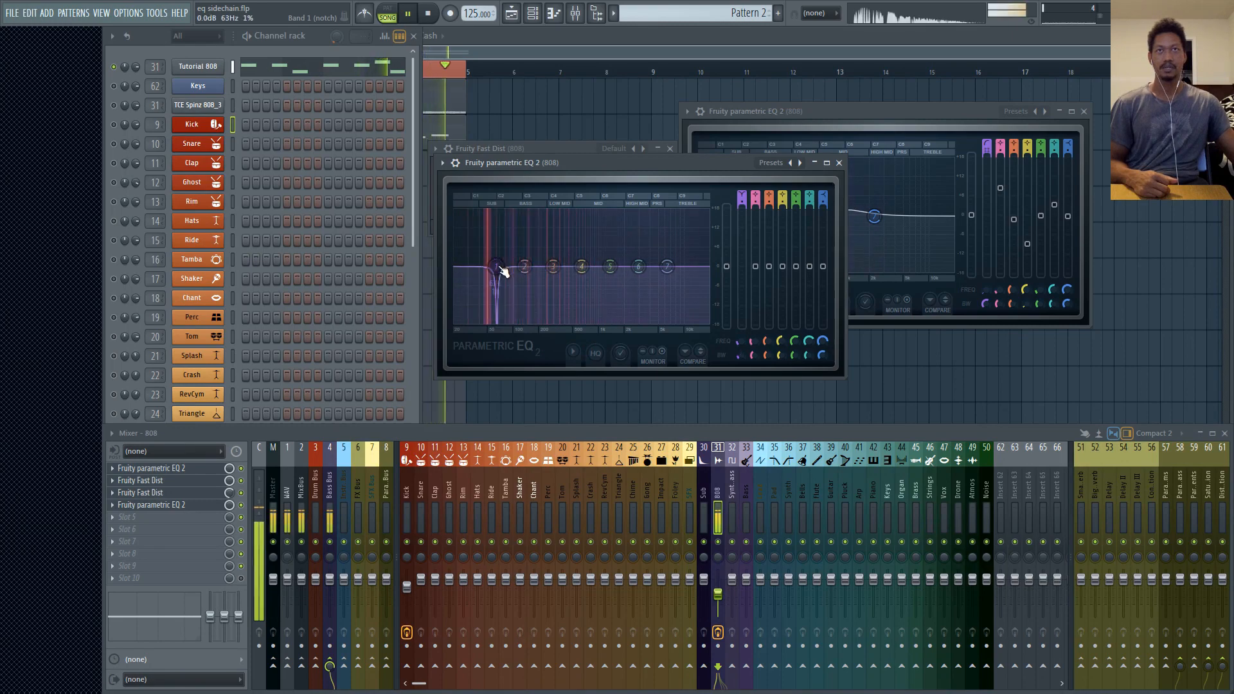
Move the band 1 notch down to about 20 Hz and enable the EQ's HQ mode
drag(498, 269, 454, 267)
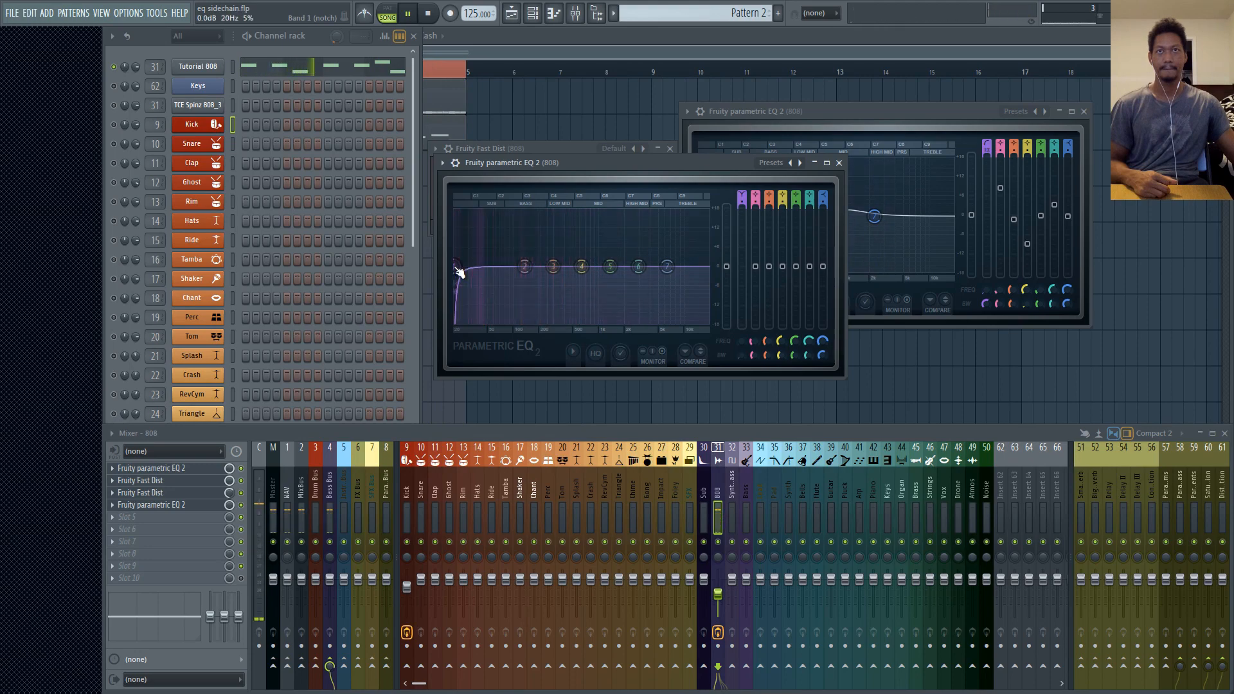
click(599, 354)
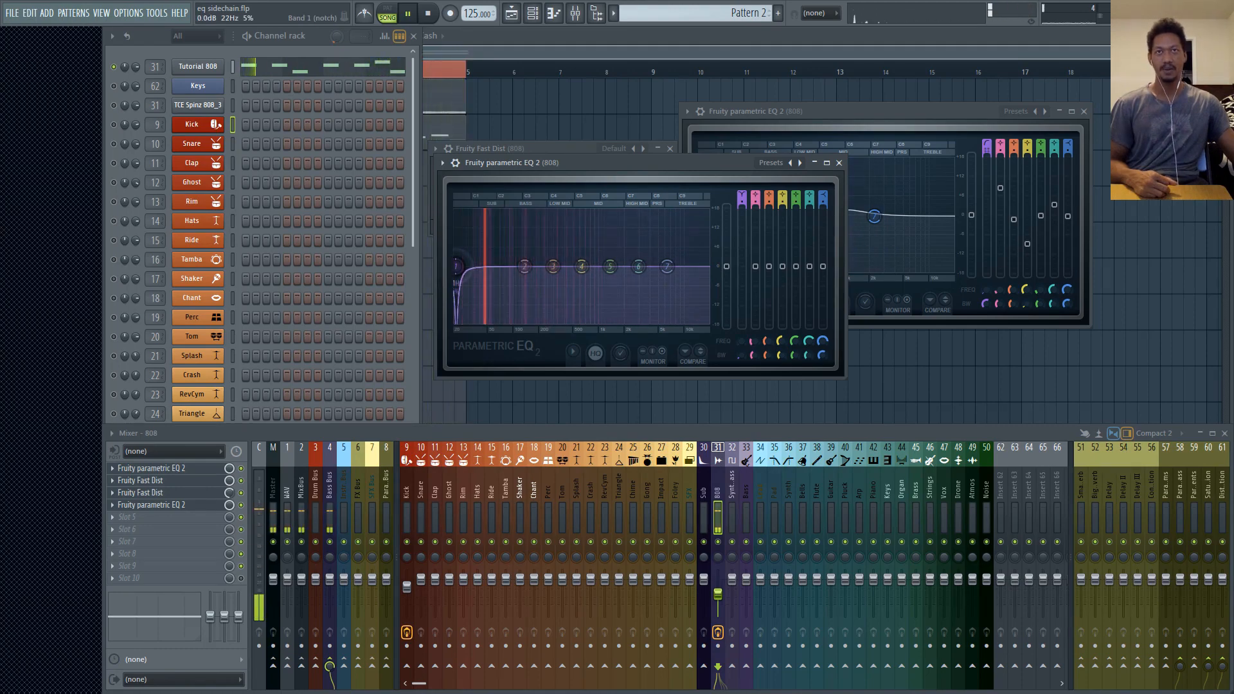
drag(455, 266, 456, 266)
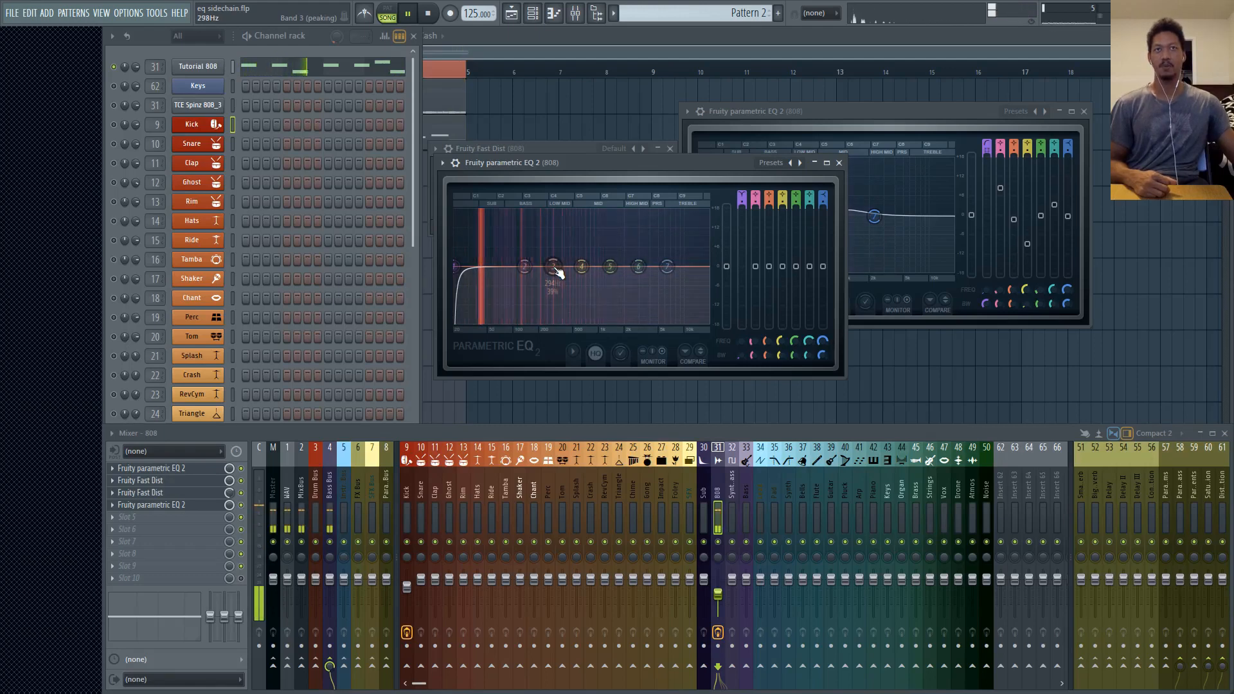
Boost band 3 by about 5.3 dB at 74 Hz and band 6 by about 3.4 dB at 3594 Hz with 24% bandwidth
drag(556, 273, 501, 248)
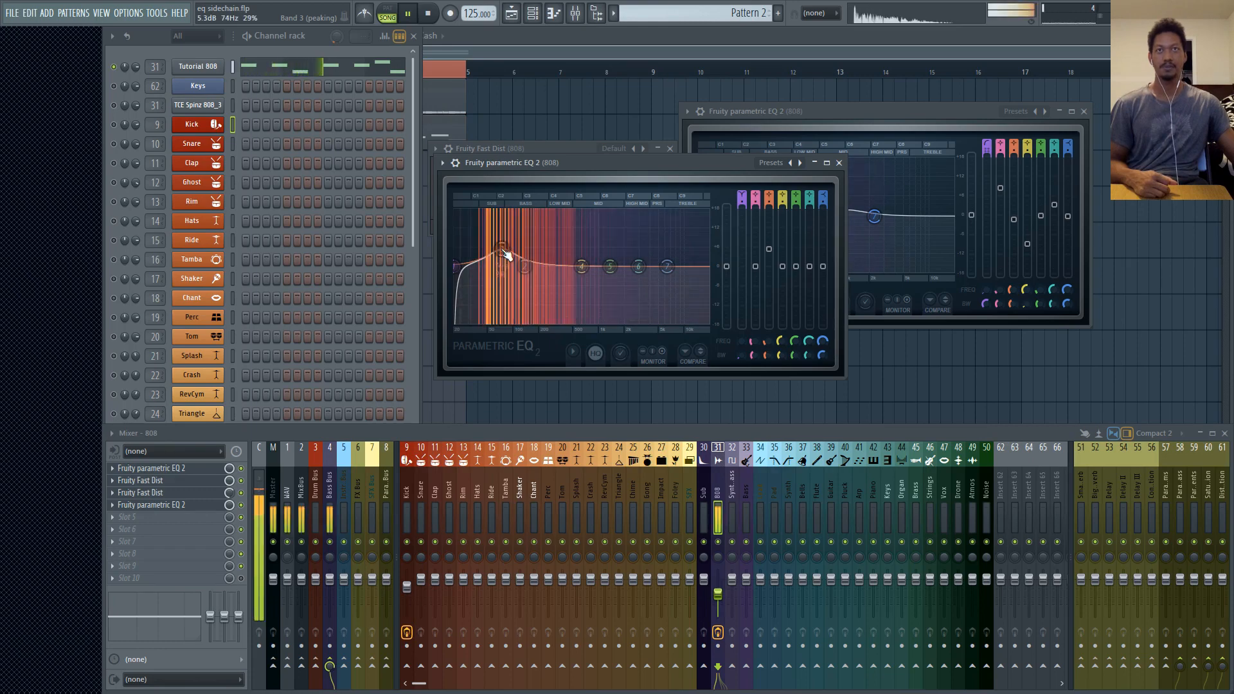
scroll(504, 255, up, 3)
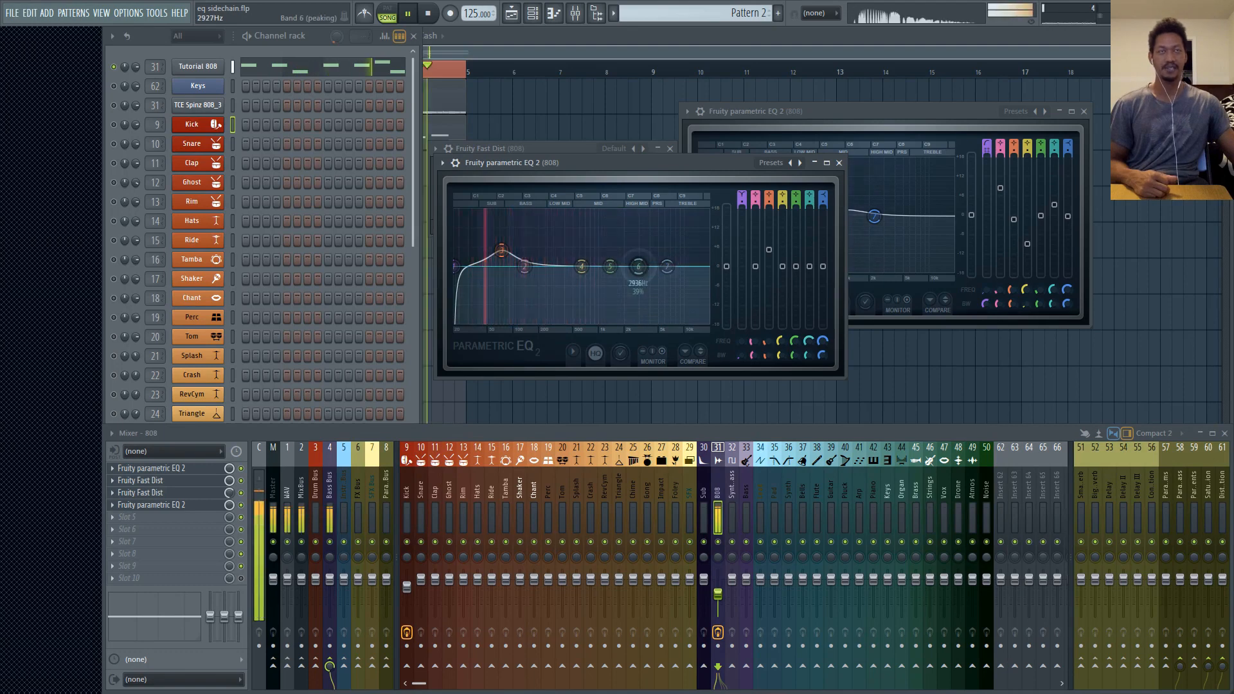
drag(638, 266, 646, 256)
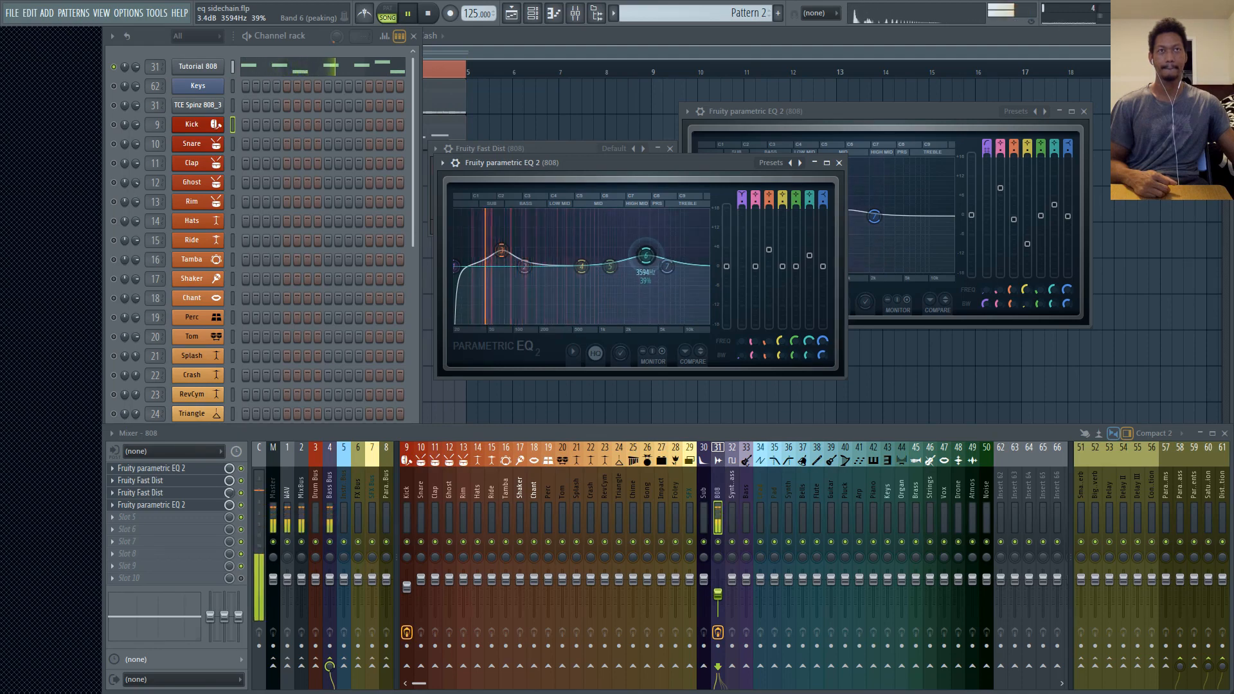
scroll(651, 260, down, 4)
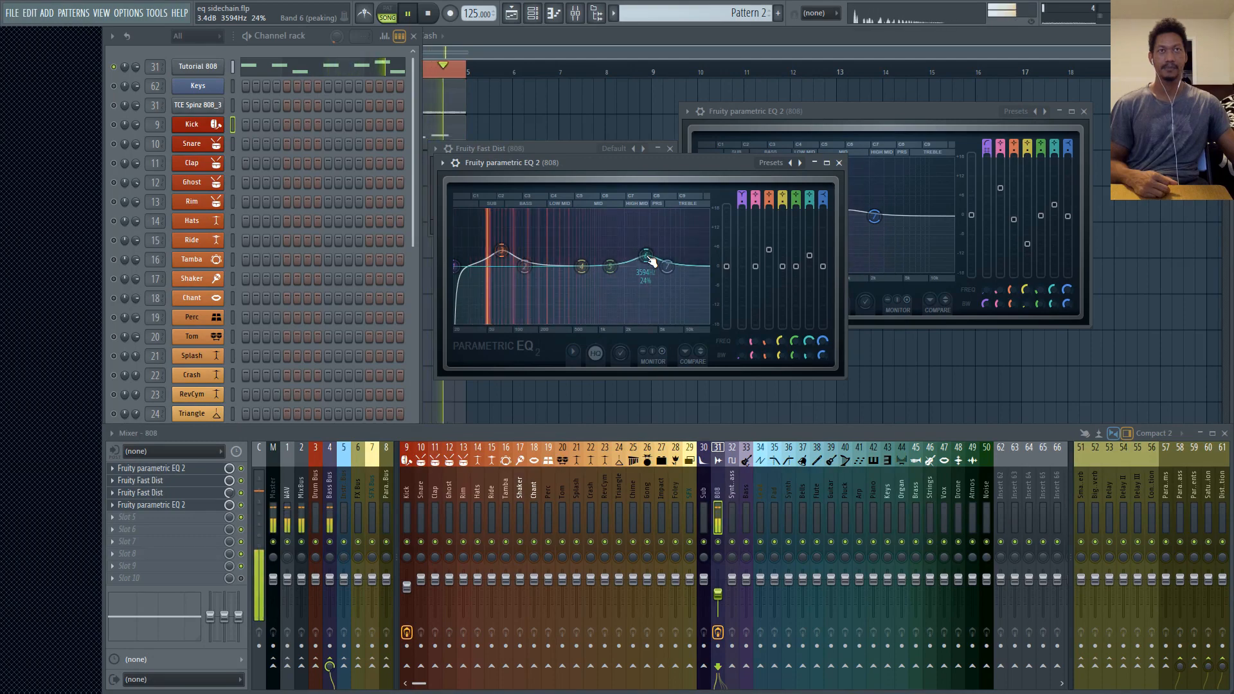
Turn band 7 into a Steep 8 low pass filter and move its cutoff higher into the treble range
right_click(665, 266)
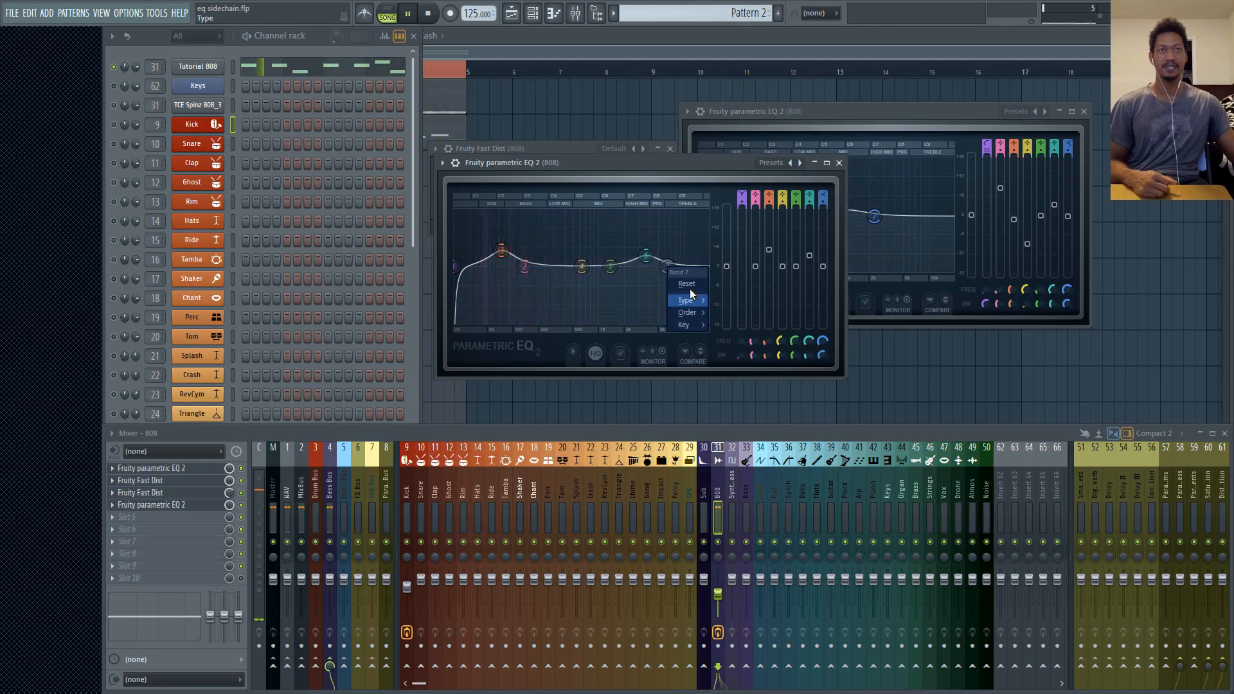
mouse_move(687, 302)
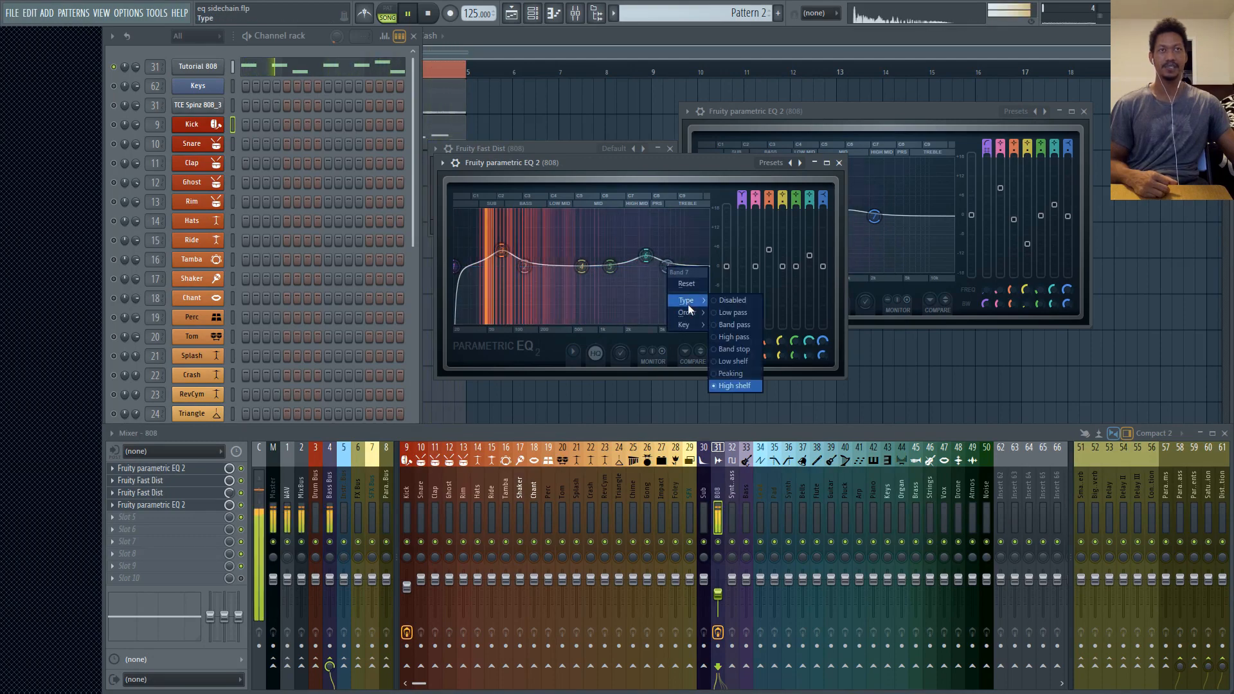
click(727, 315)
right_click(668, 267)
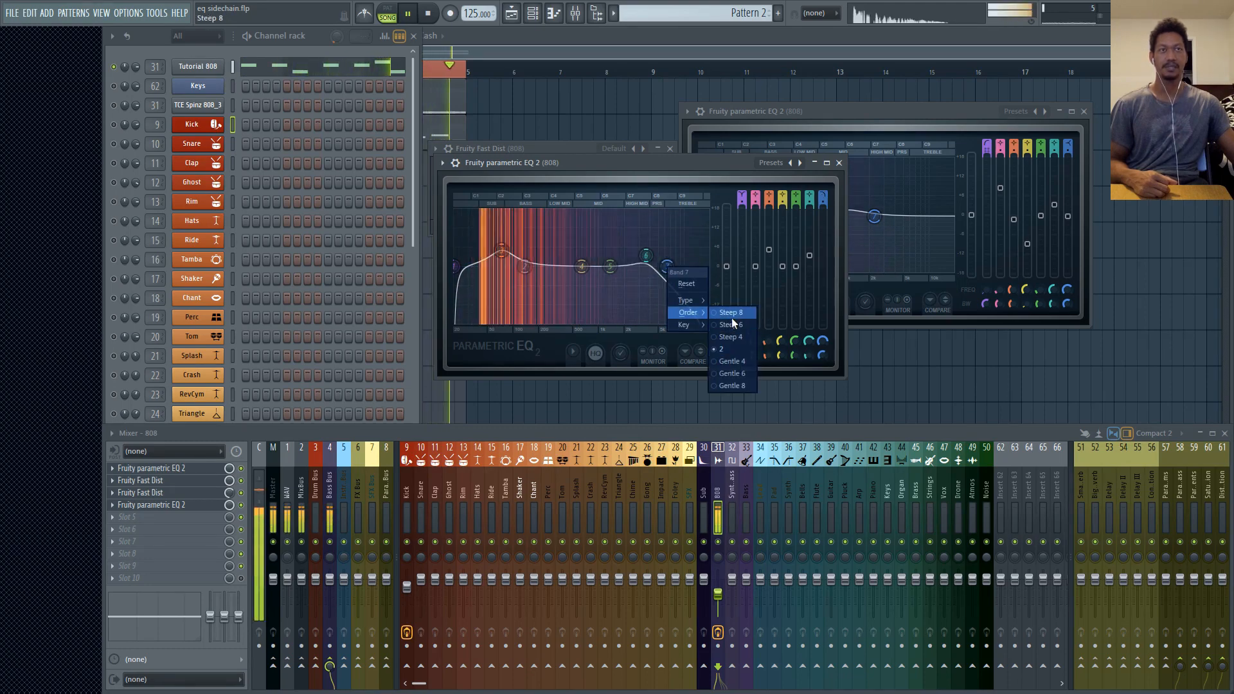
click(731, 315)
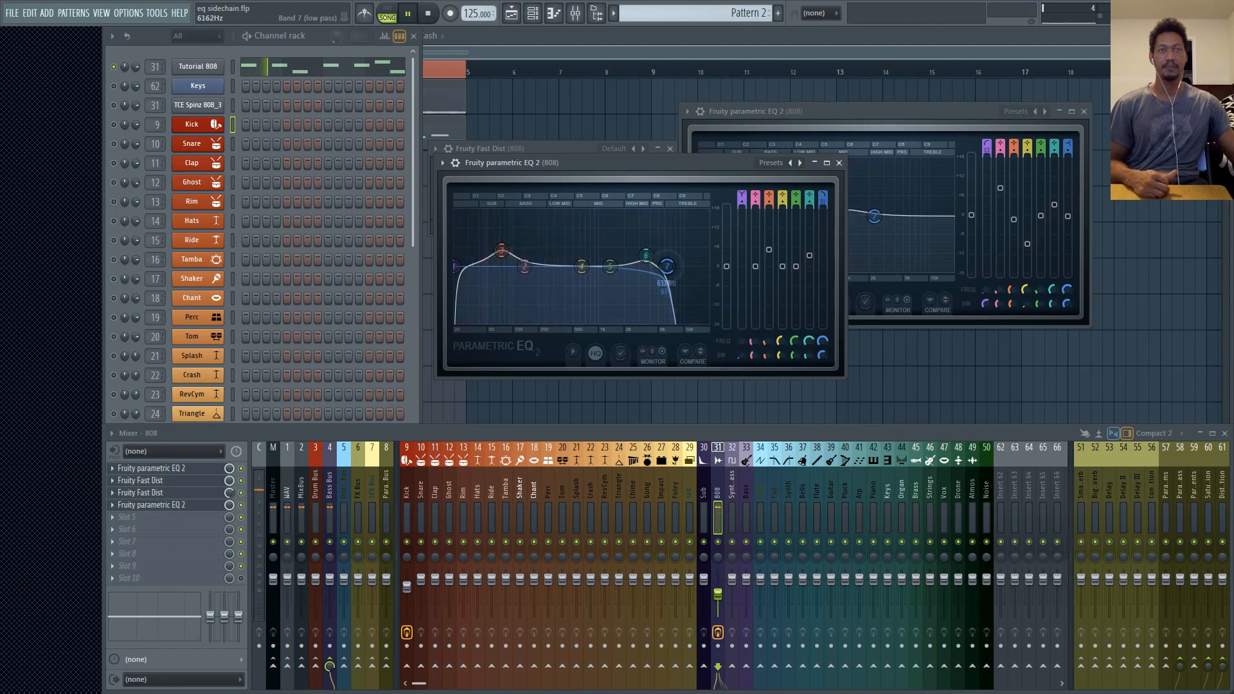
mouse_move(667, 266)
mouse_down()
mouse_move(699, 266)
mouse_move(687, 266)
mouse_up()
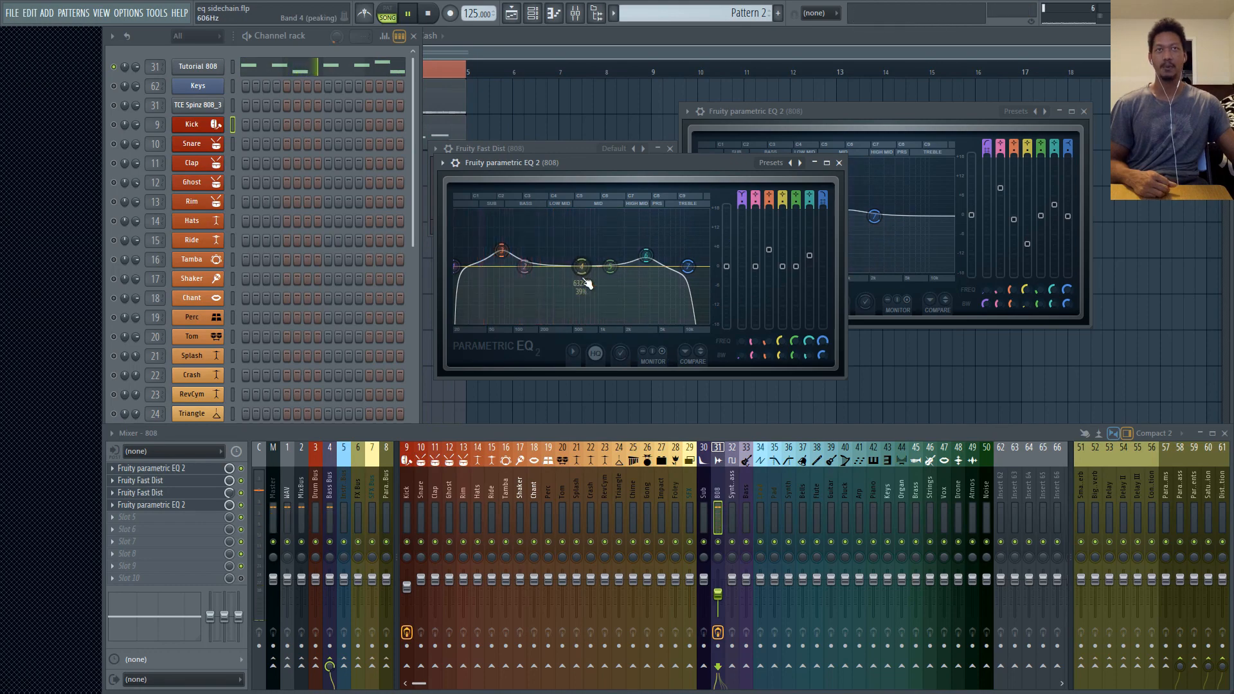
Sweep band 4 of the second Parametric EQ 2 as a narrow 18 dB boost down to 246 Hz and turn it into a small cut
drag(581, 266, 627, 212)
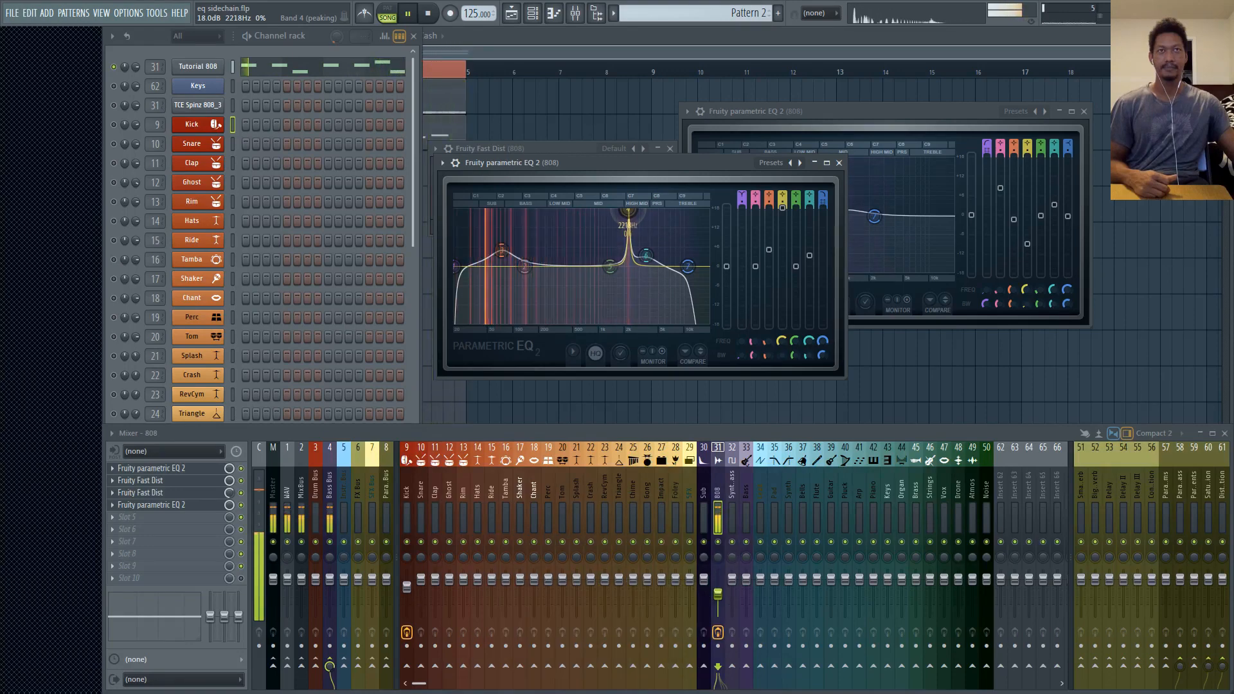
drag(627, 212, 622, 212)
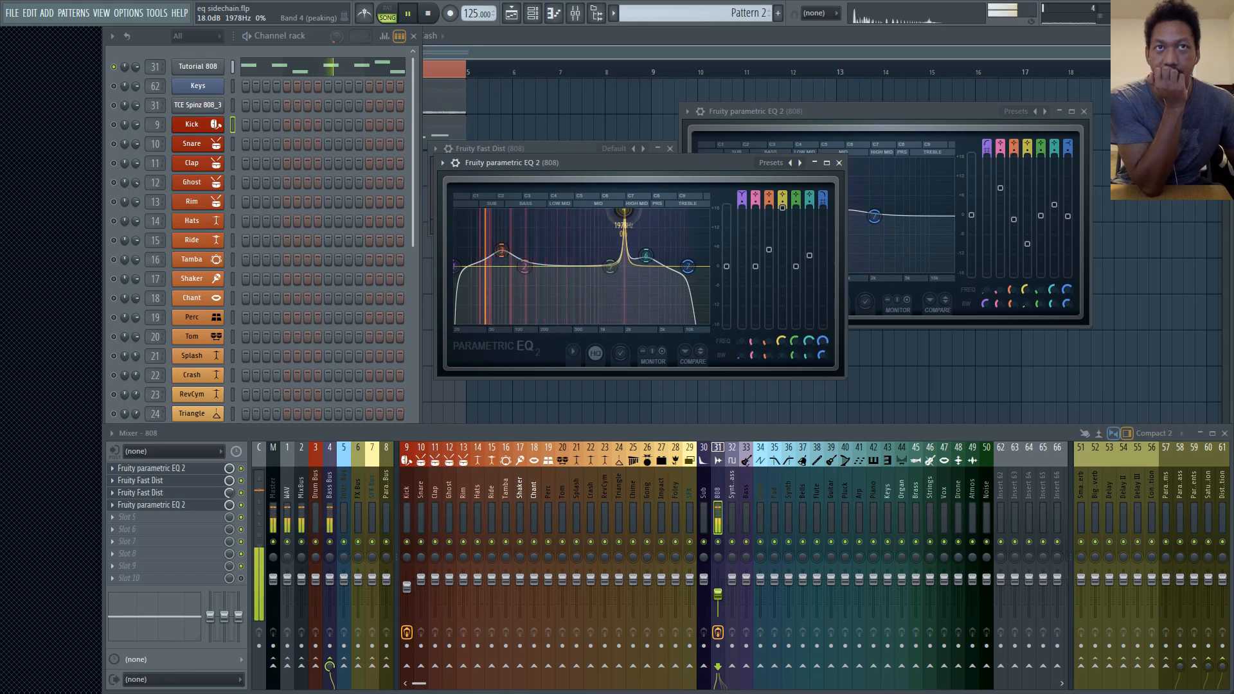
drag(620, 211, 623, 212)
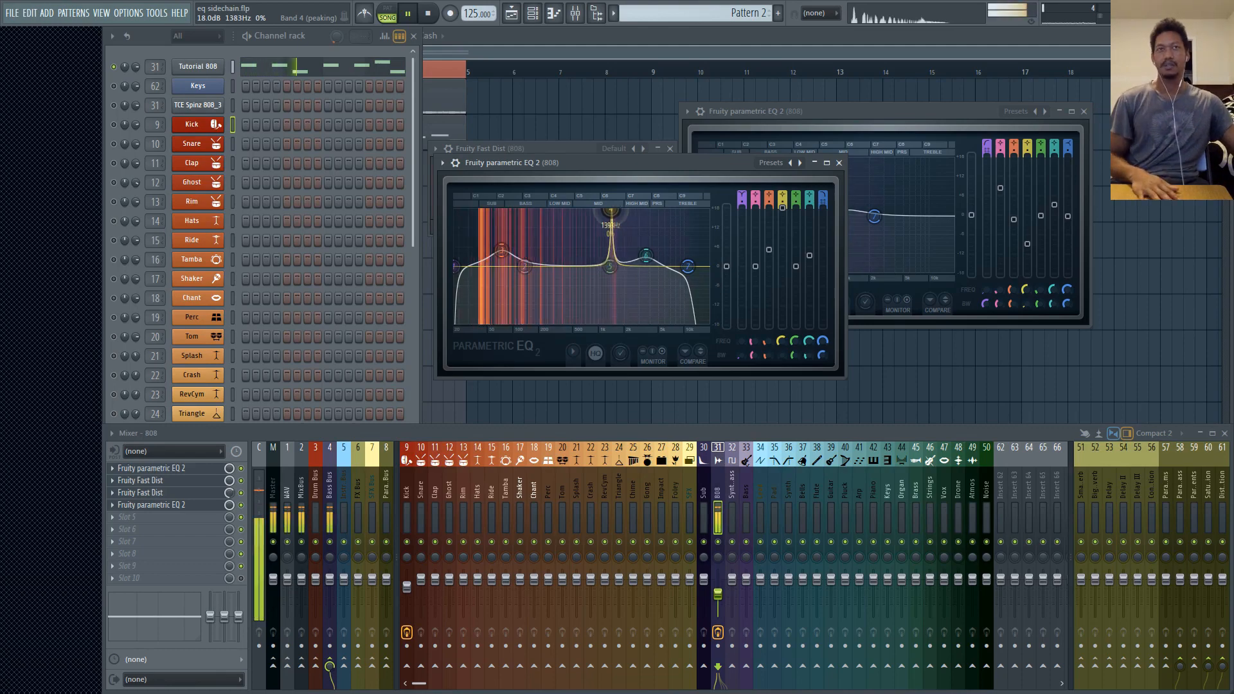
mouse_move(613, 212)
mouse_down()
mouse_move(592, 212)
mouse_move(606, 212)
mouse_up()
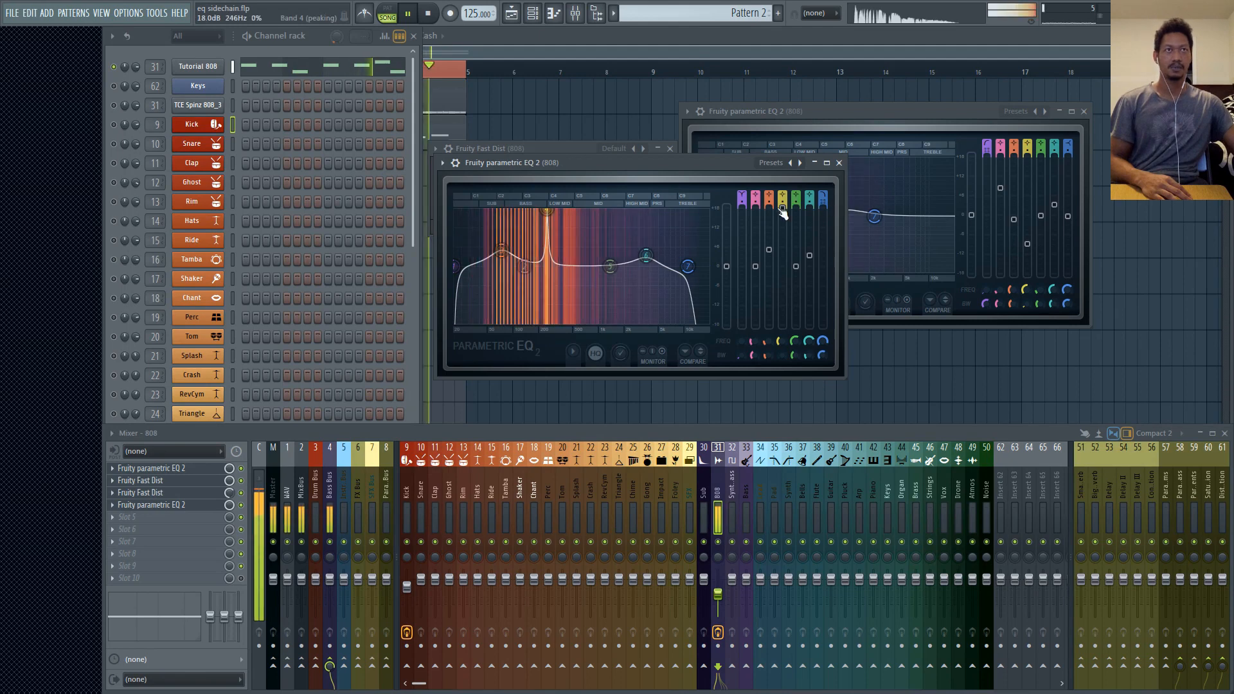
drag(782, 206, 782, 281)
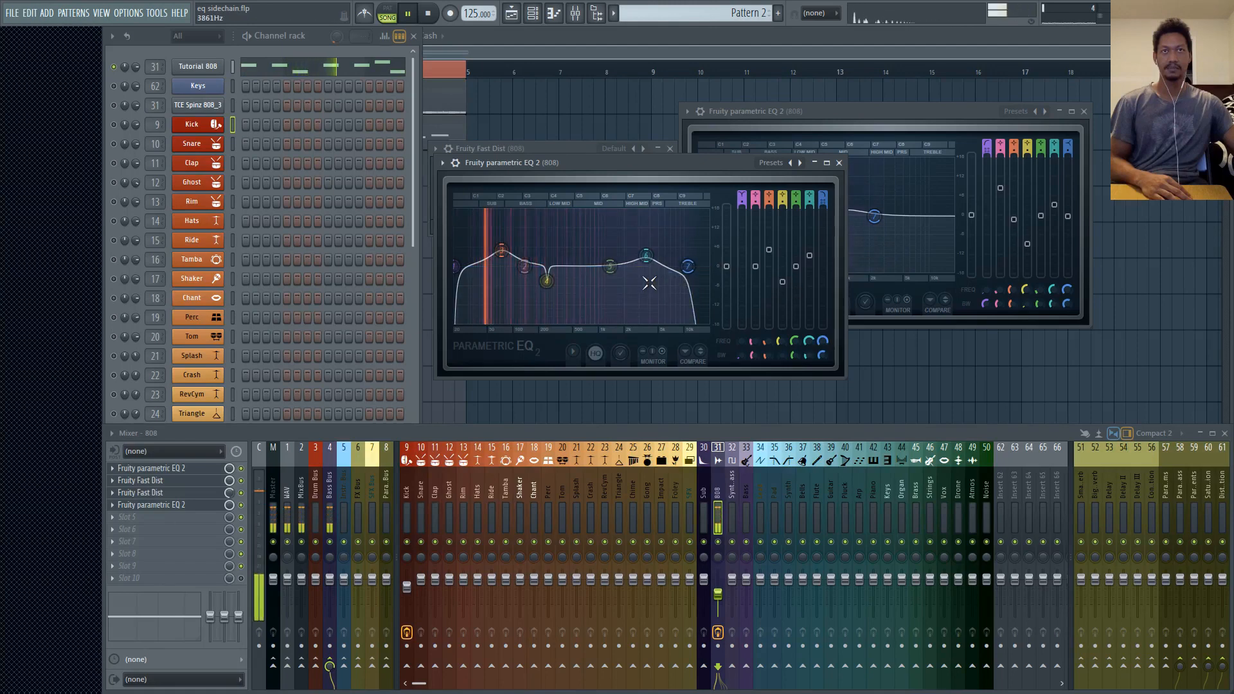
Sweep band 5 as a narrow 18 dB boost, cut it by about 2.4 dB near 410 Hz, and shift band 3 slightly lower
drag(609, 267, 606, 210)
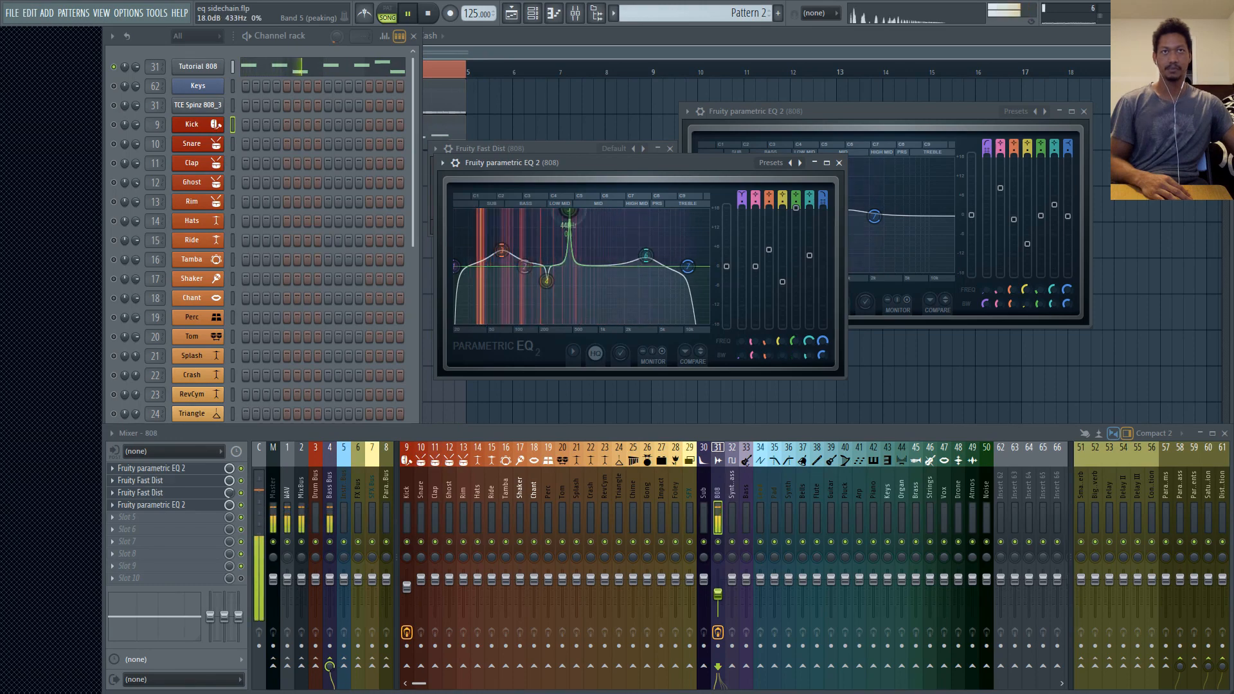
drag(568, 210, 564, 211)
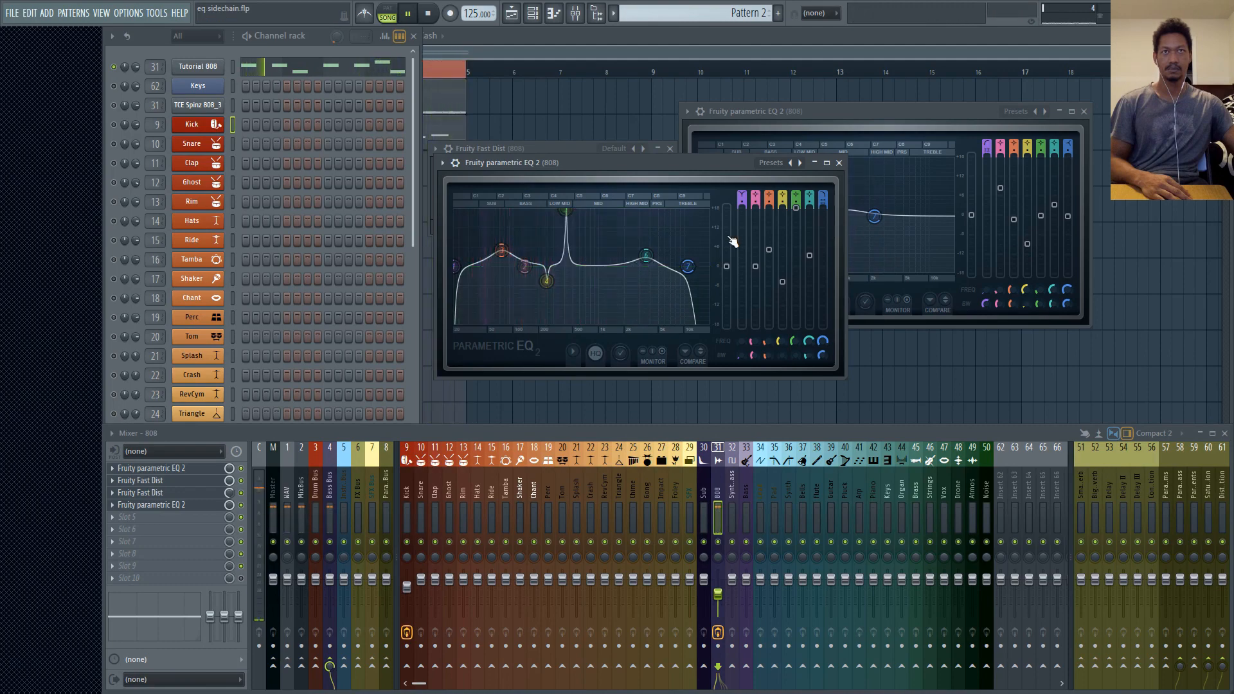
drag(796, 208, 796, 274)
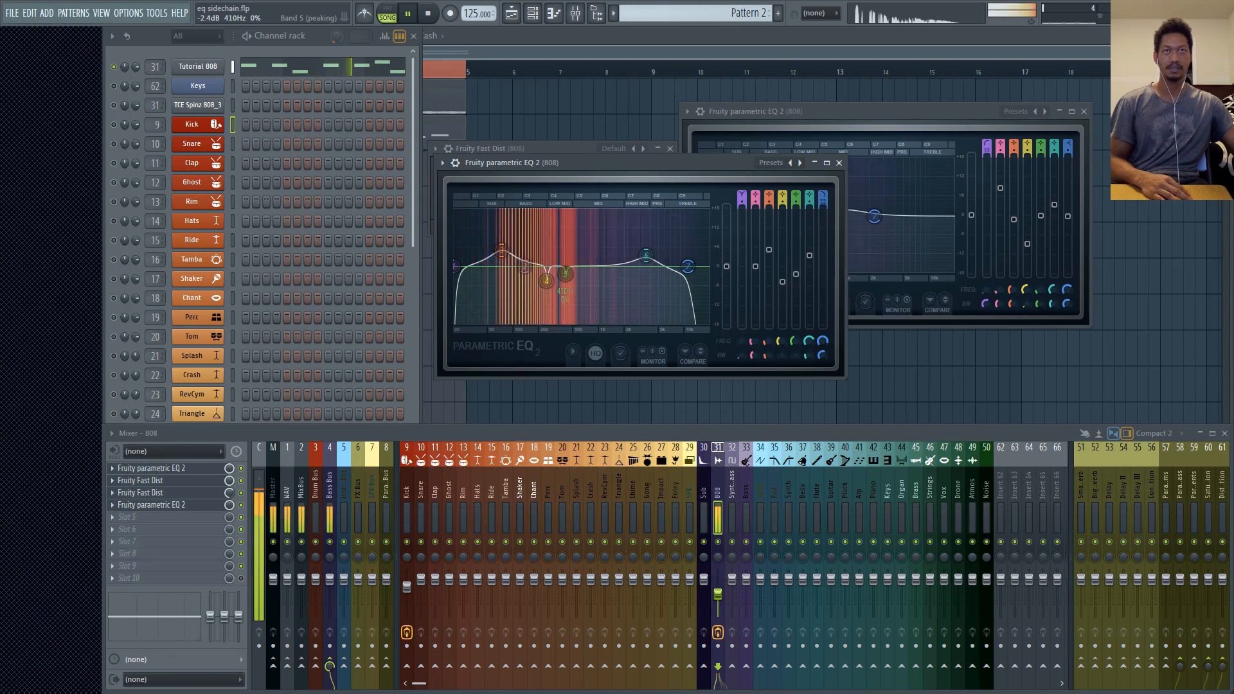
drag(565, 274, 566, 275)
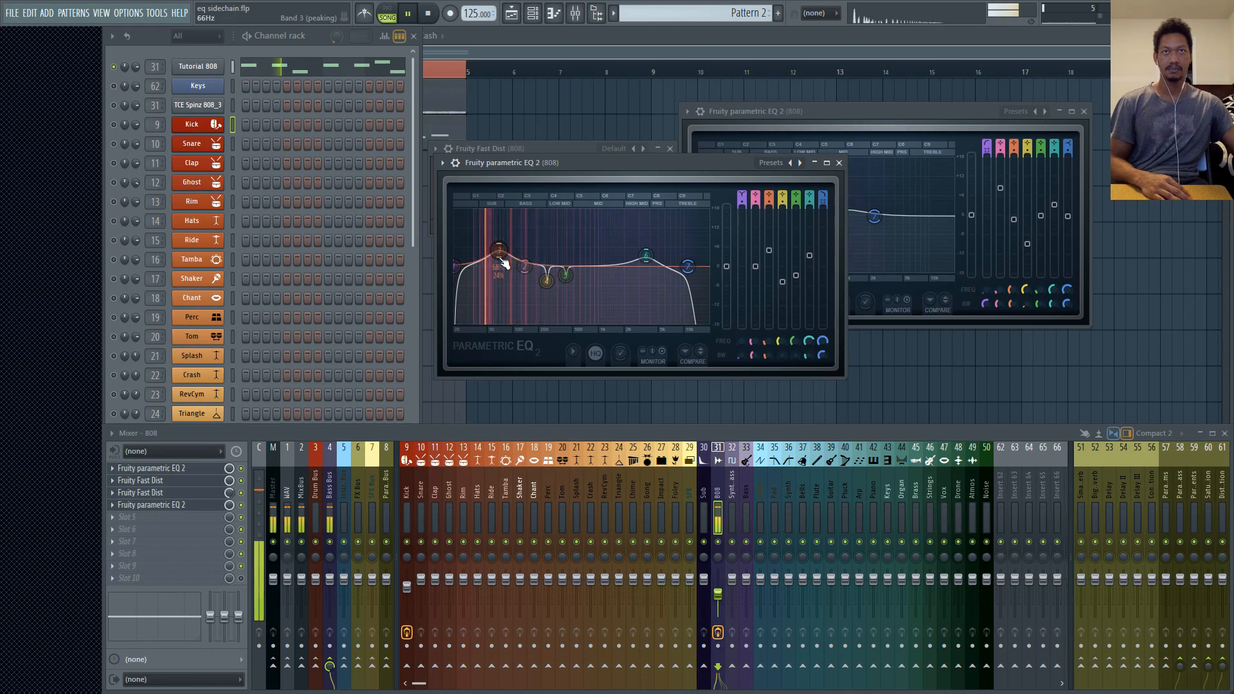
drag(501, 250, 499, 251)
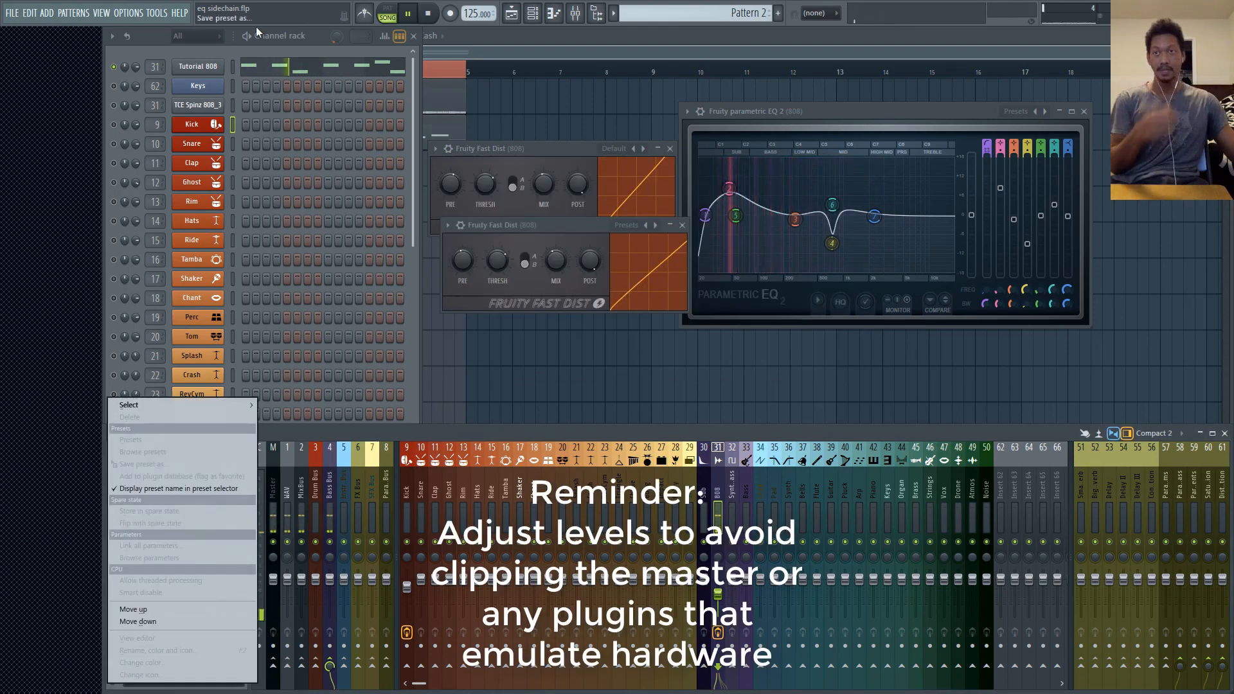
Add Fruity Blood Overdrive to slot 5 of the 808 mixer track and move its window beside the channel names
click(156, 45)
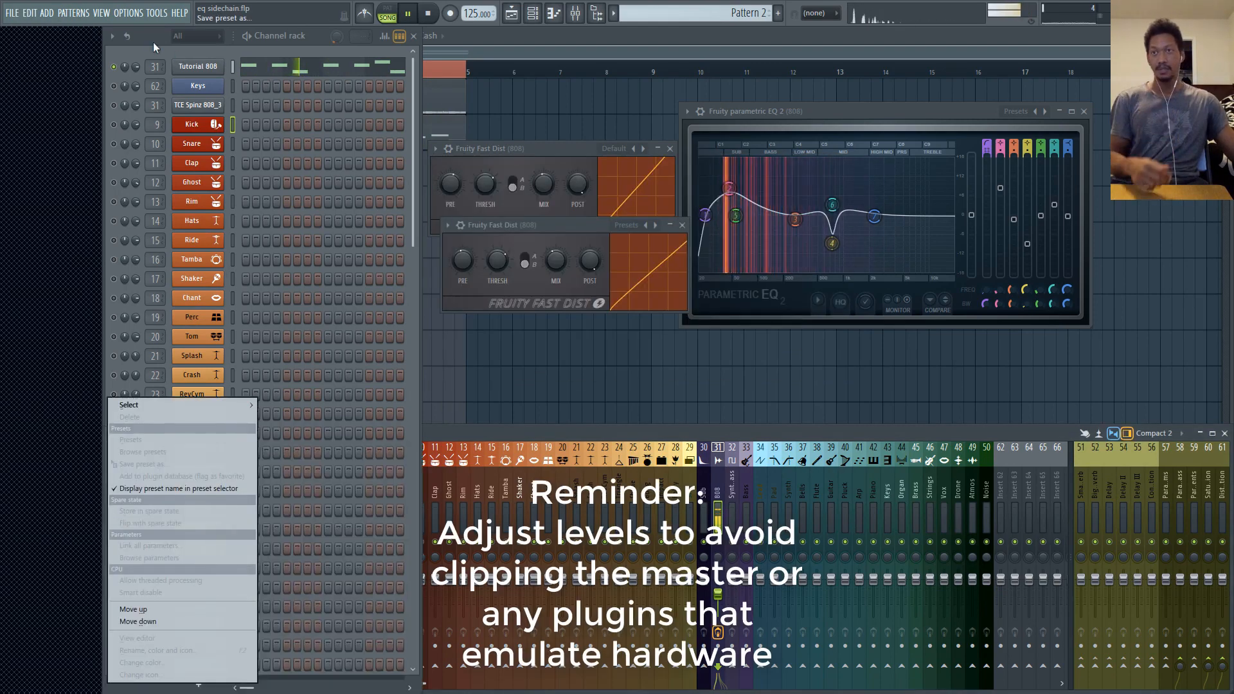
click(578, 13)
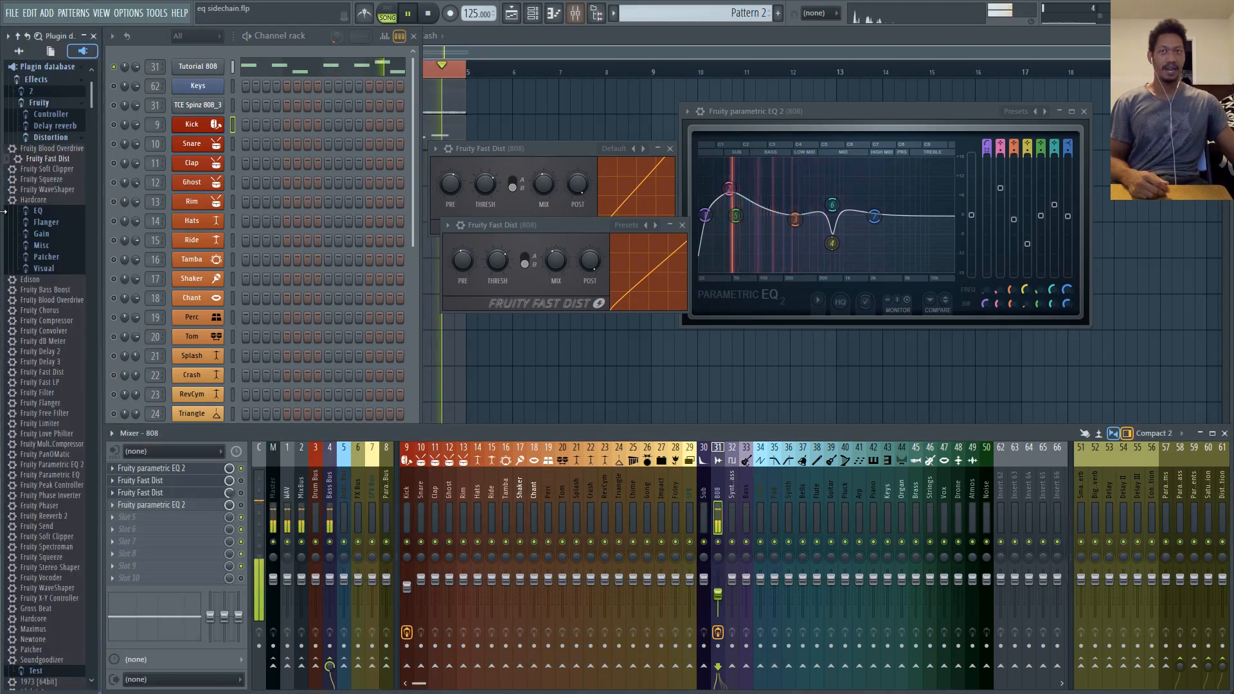
drag(58, 149, 134, 517)
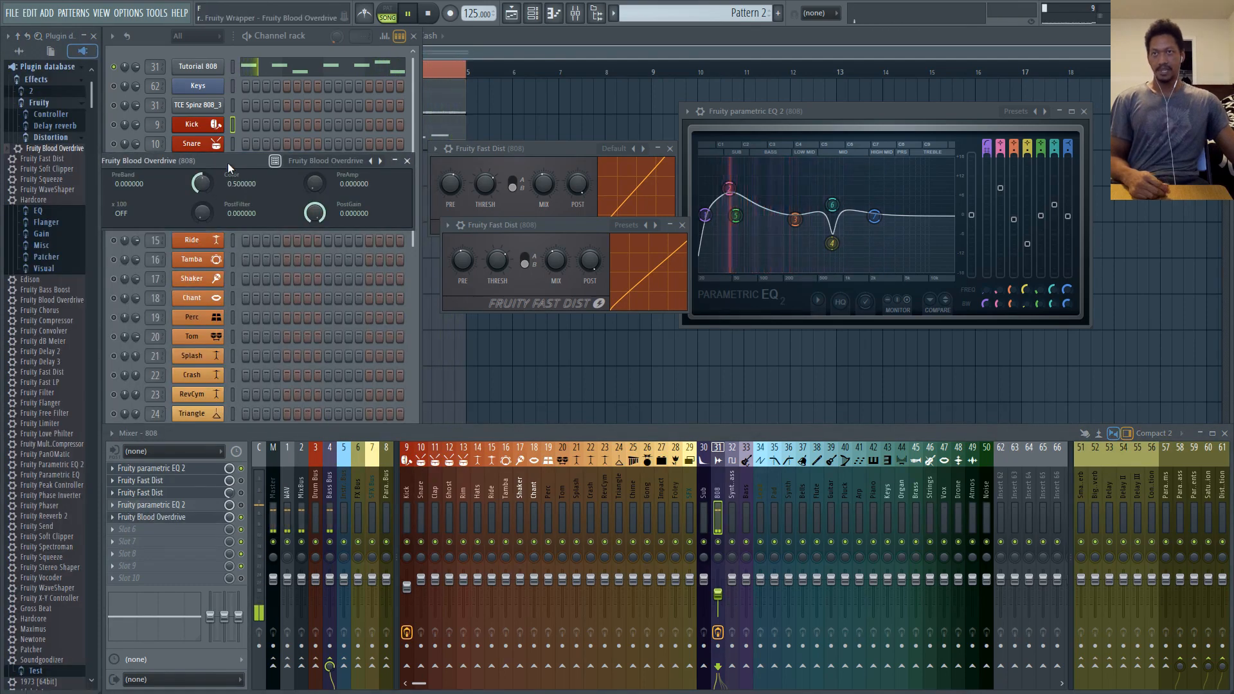
drag(227, 164, 406, 164)
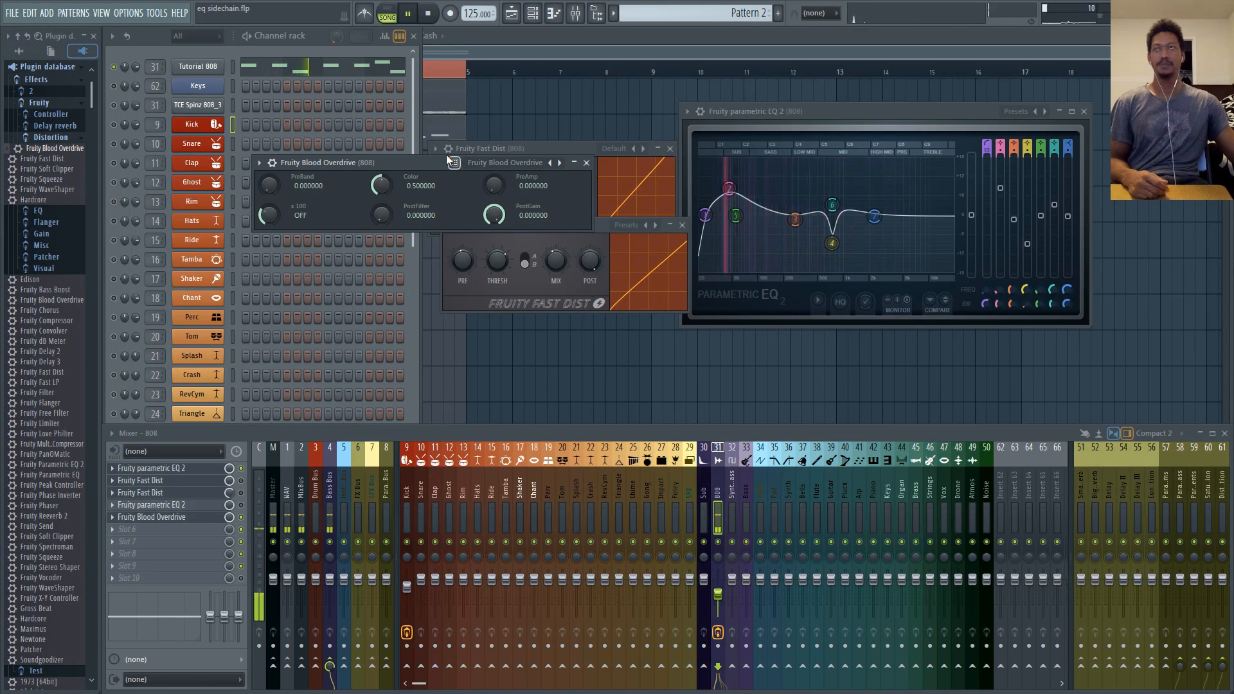
Stop playback and close the two Fruity Fast Dist windows and the first Parametric EQ 2, leaving only Blood Overdrive open
key(space)
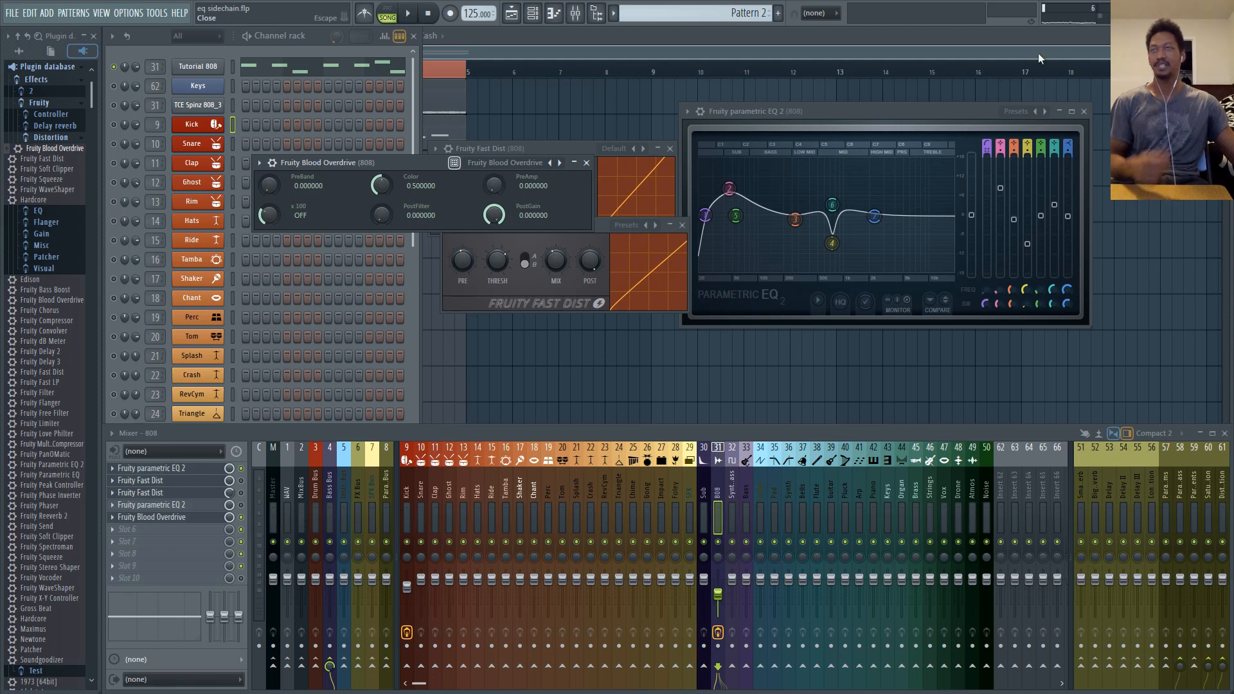
drag(416, 160, 472, 175)
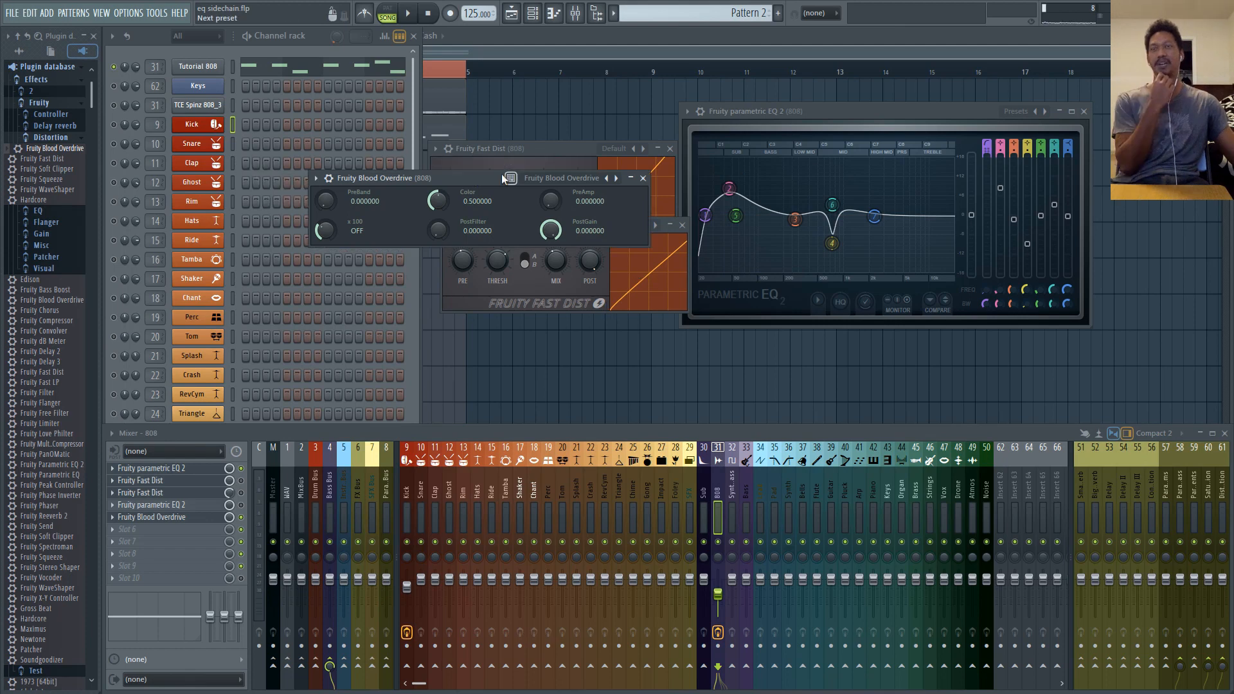
click(670, 149)
click(682, 224)
click(1083, 111)
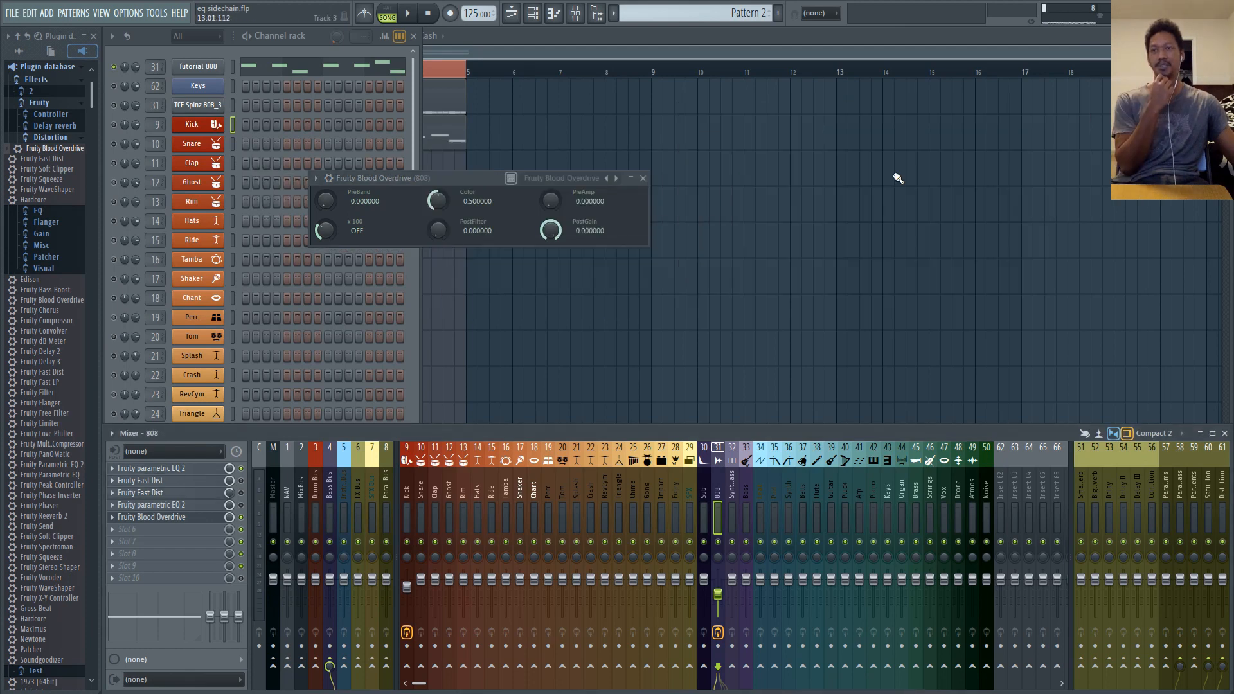
drag(462, 179, 447, 179)
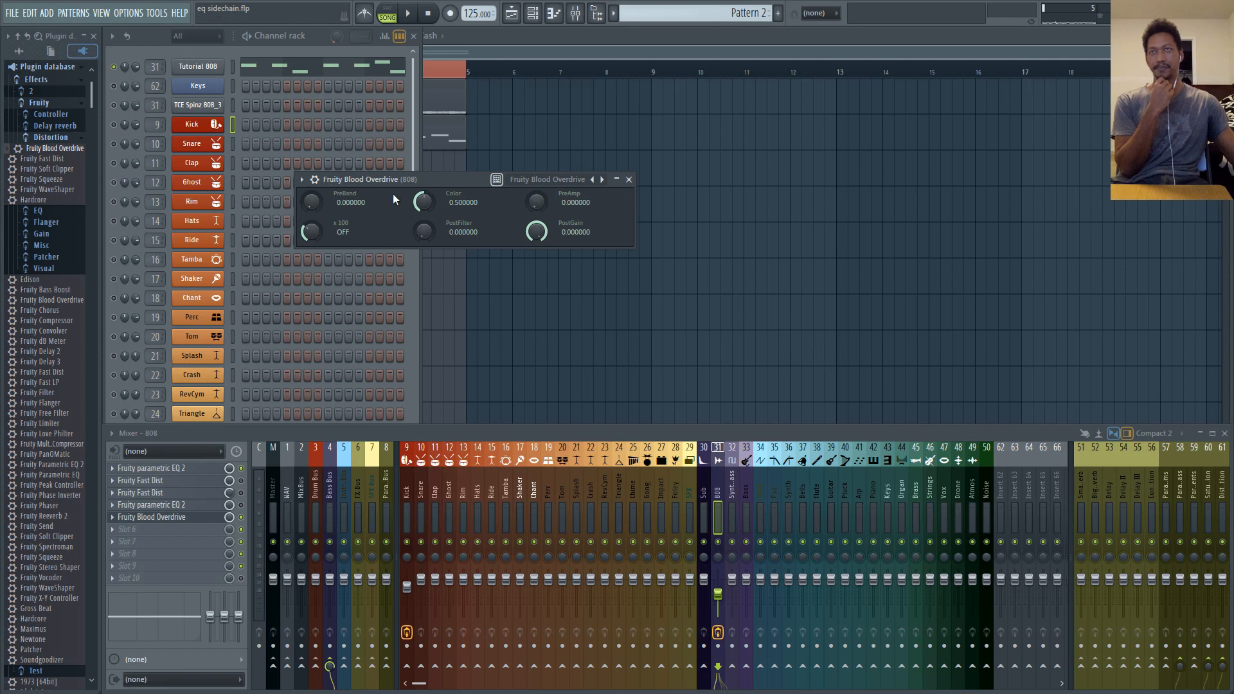
Audition the 808 pattern with Blood Overdrive at its default settings
click(409, 13)
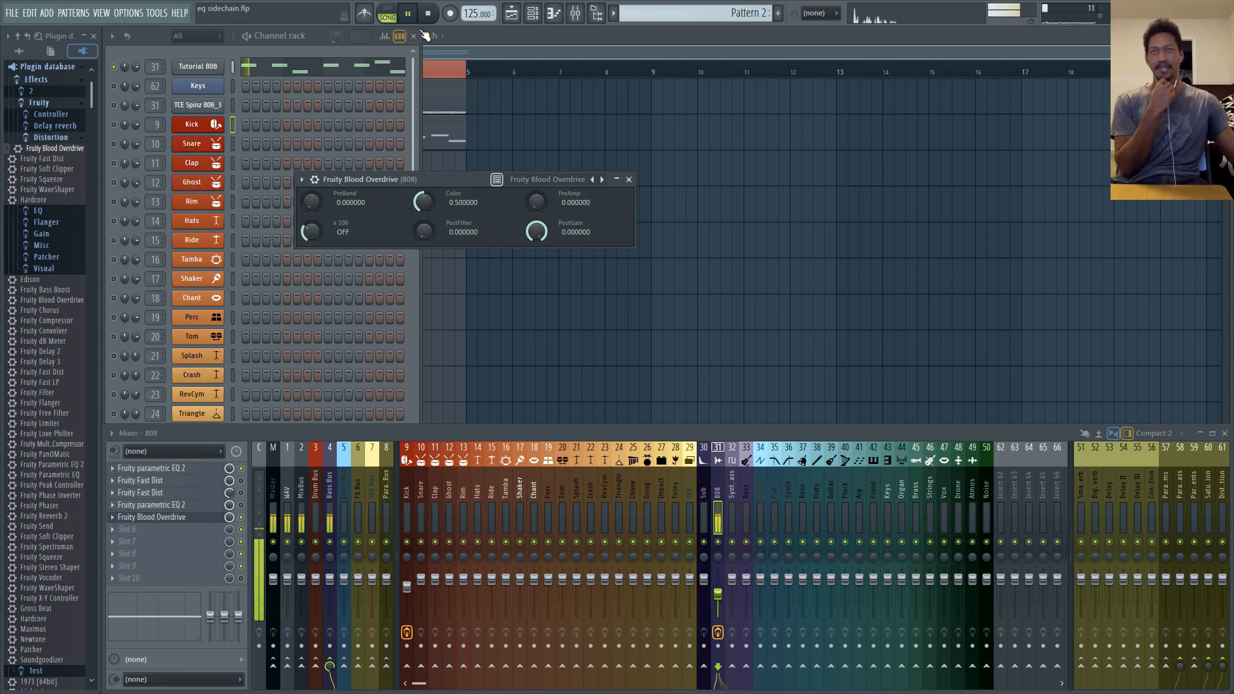
click(425, 14)
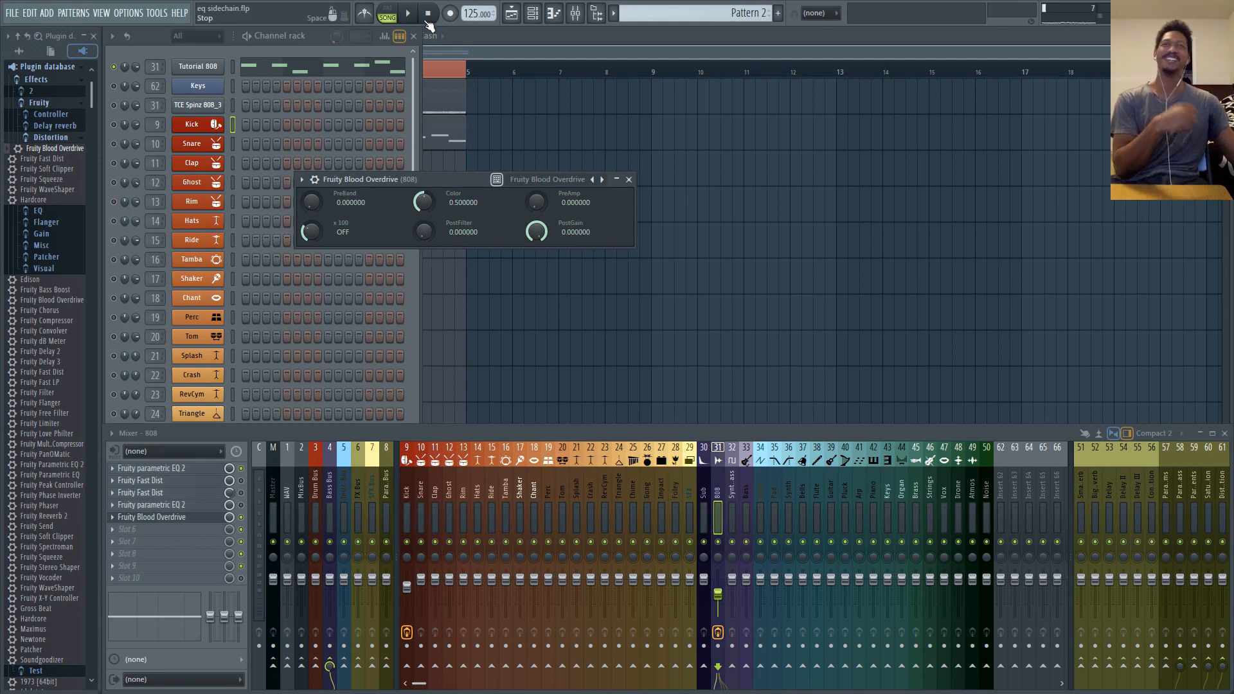
key(space)
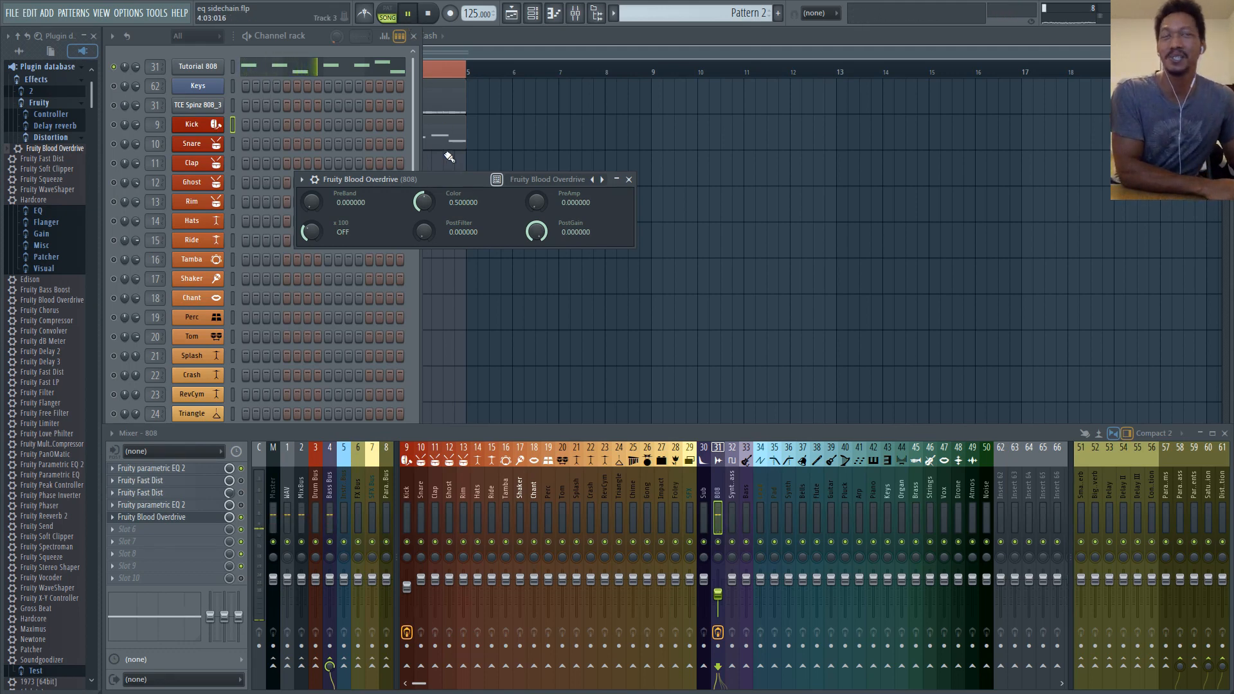
key(space)
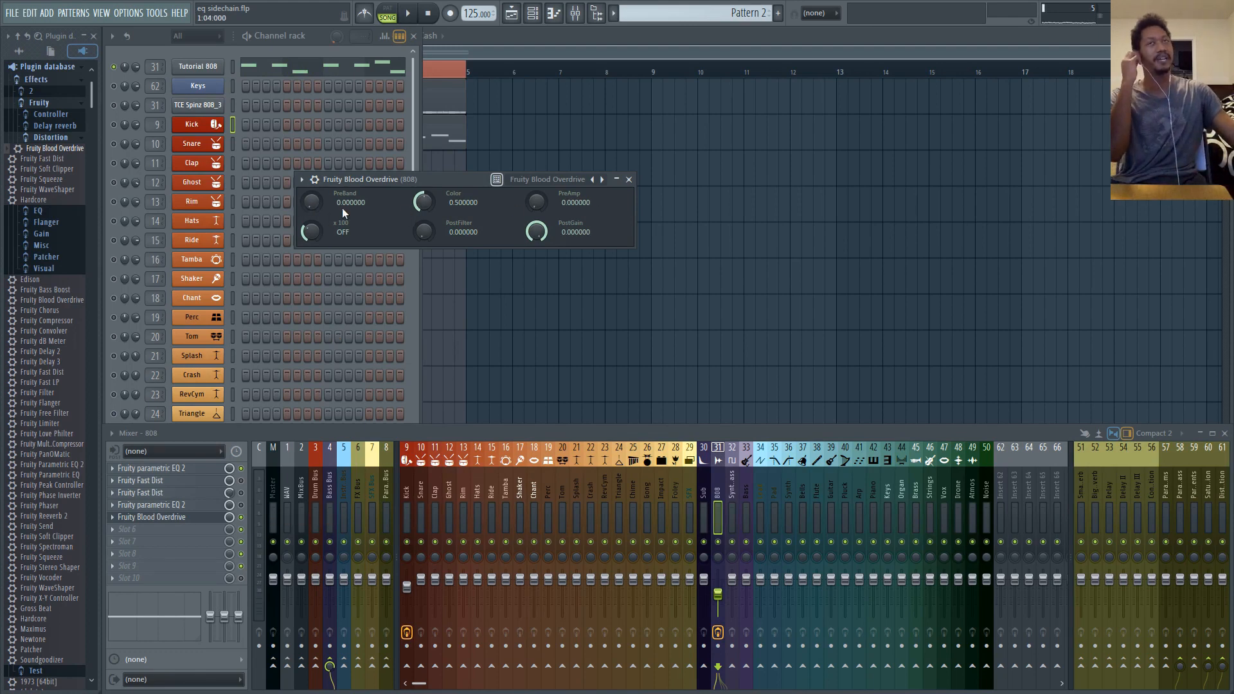
Play the pattern, try Blood Overdrive's PreBand at about 0.52 and copy that value, and settle PreBand at about 0.354
click(410, 13)
drag(311, 201, 311, 172)
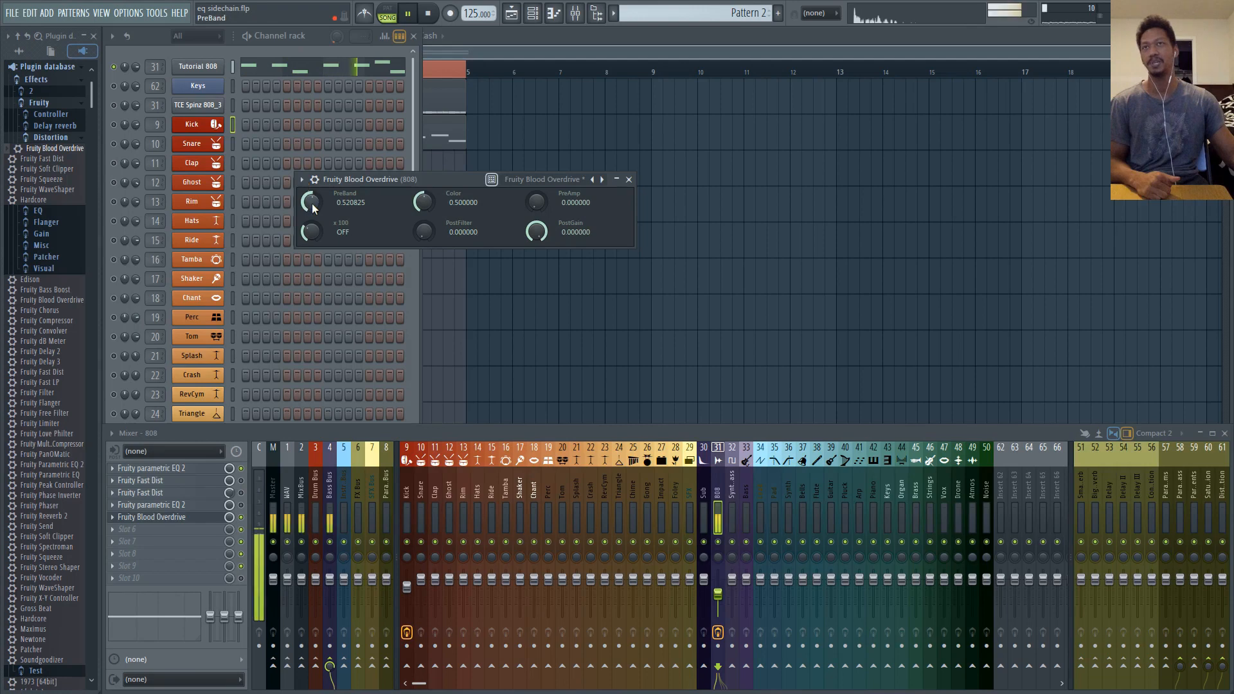
right_click(312, 204)
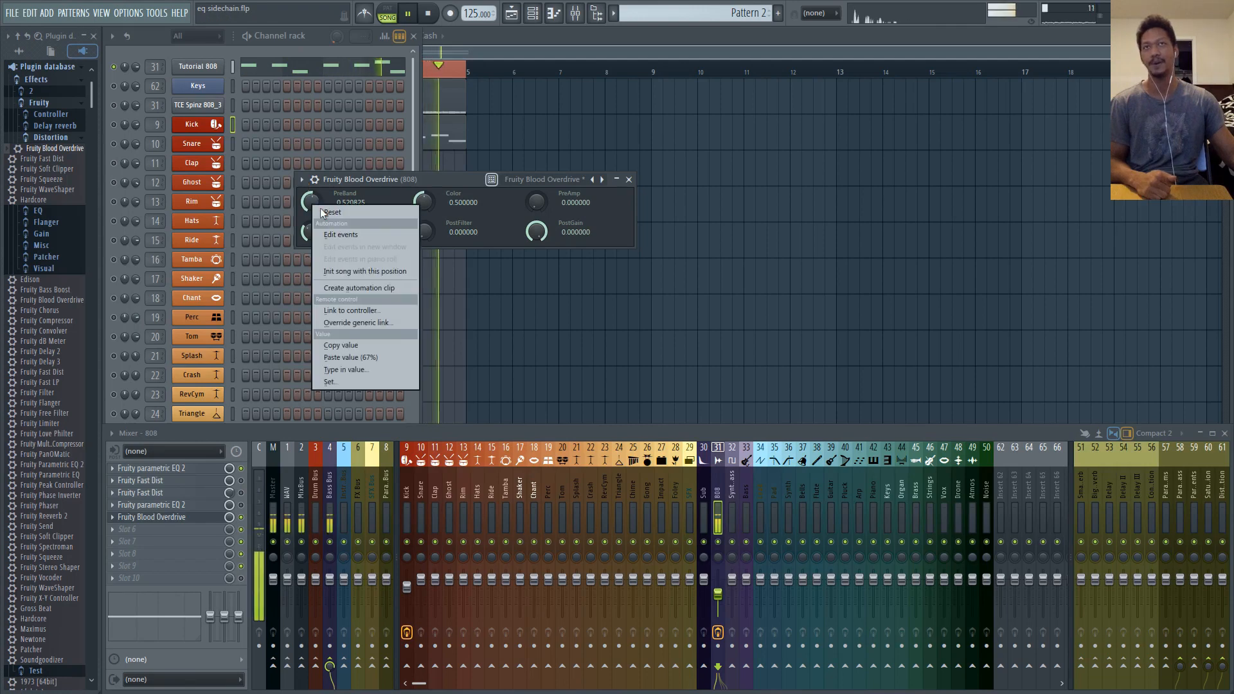
click(348, 348)
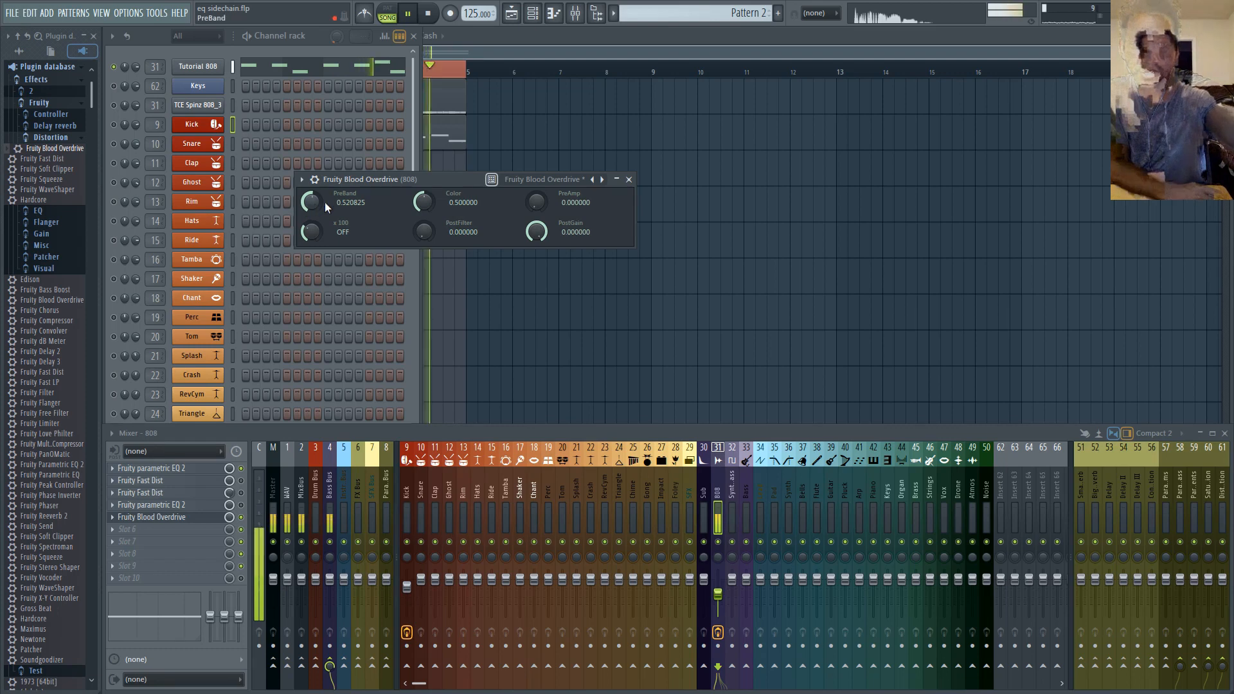
drag(312, 203, 312, 210)
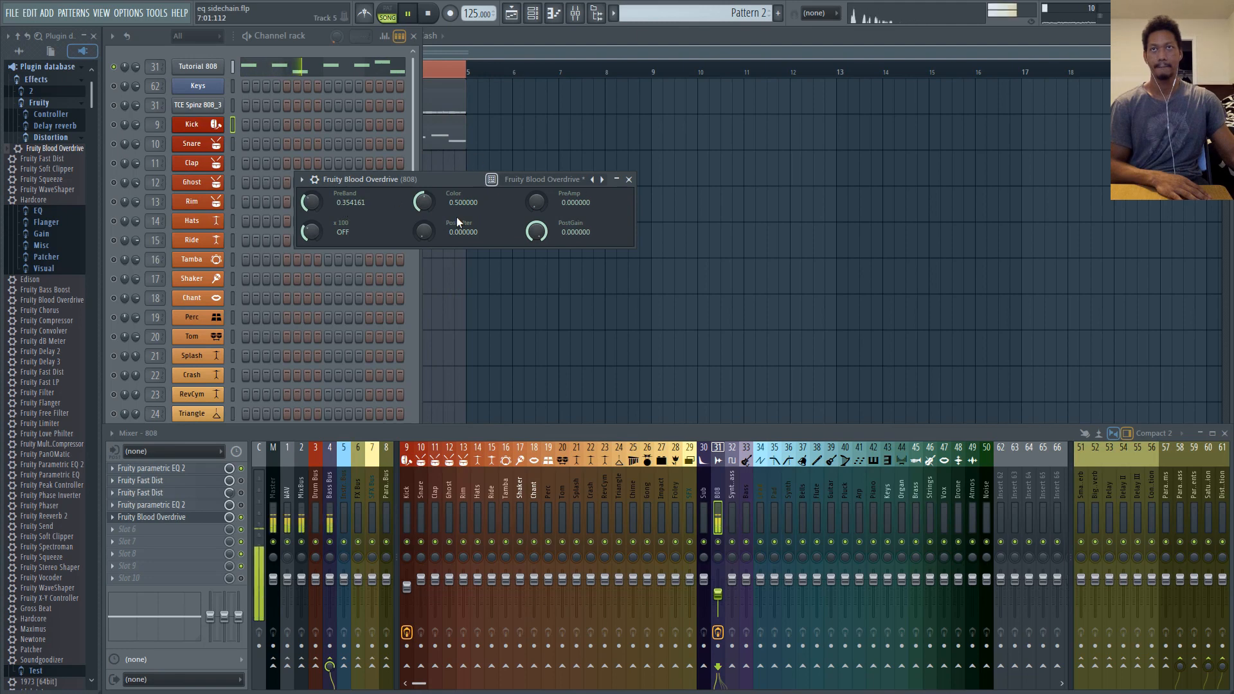
Sweep Blood Overdrive's Color through low and high values, settle it at about 0.695, and raise PreAmp to about 0.247
drag(424, 202, 423, 132)
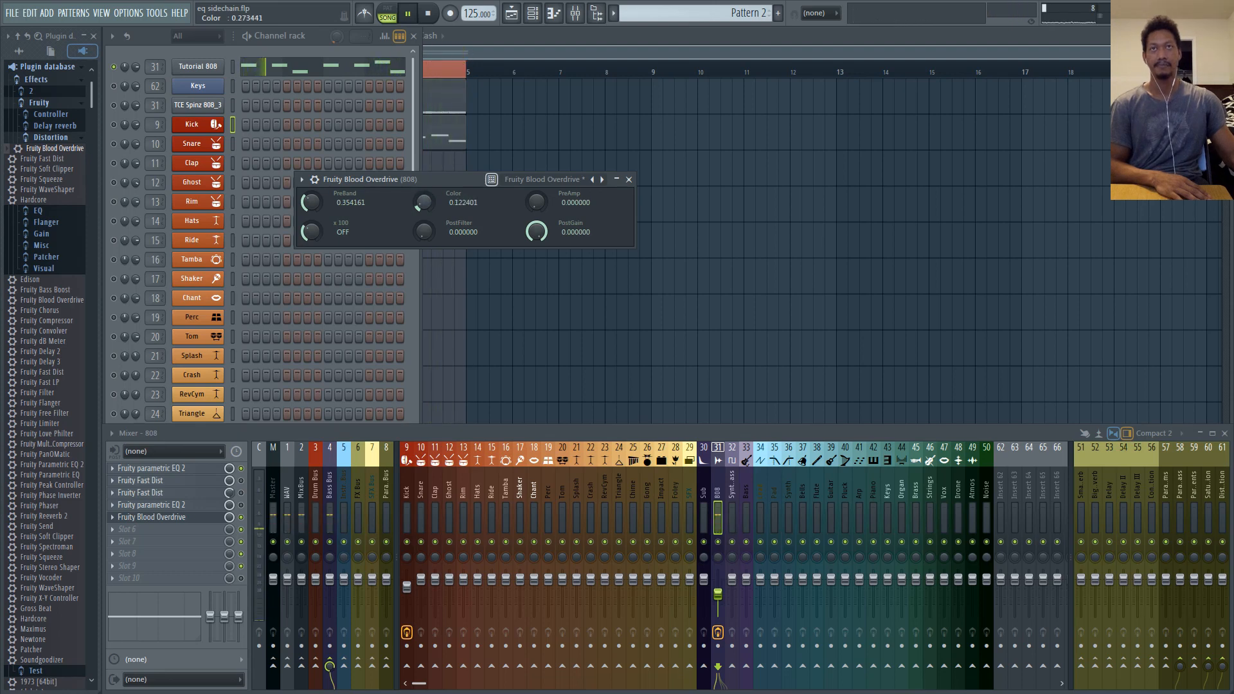
drag(423, 203, 423, 218)
drag(424, 202, 423, 198)
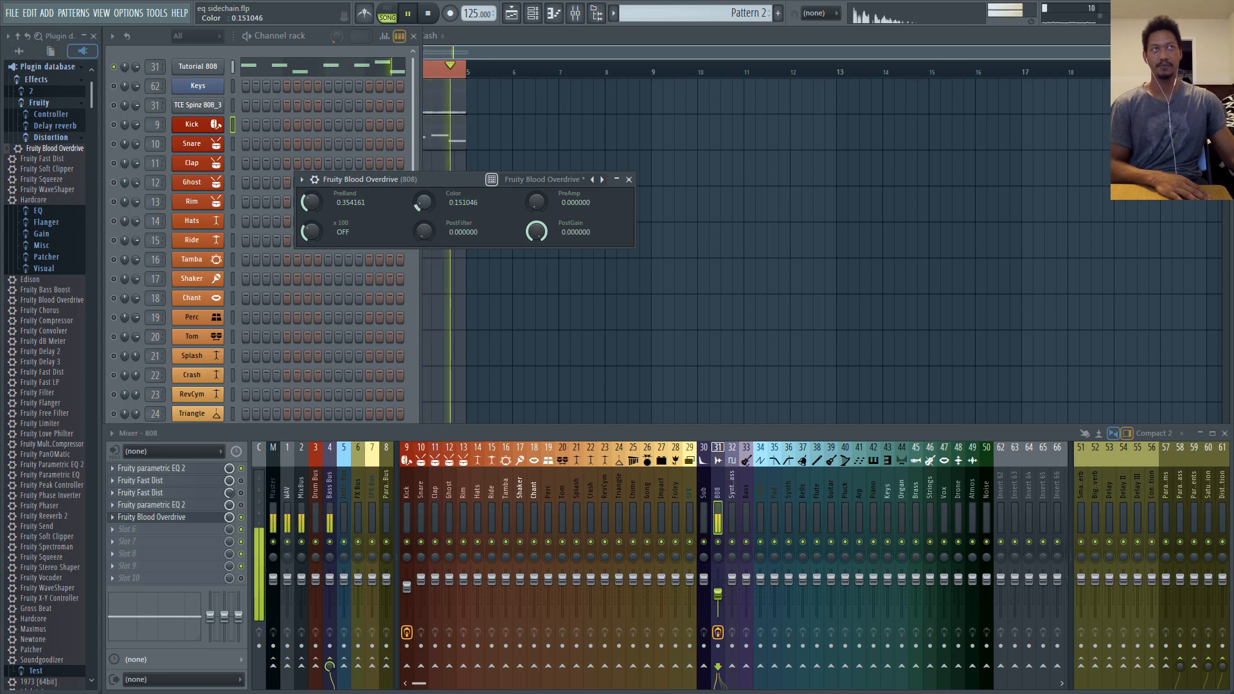
drag(423, 202, 423, 199)
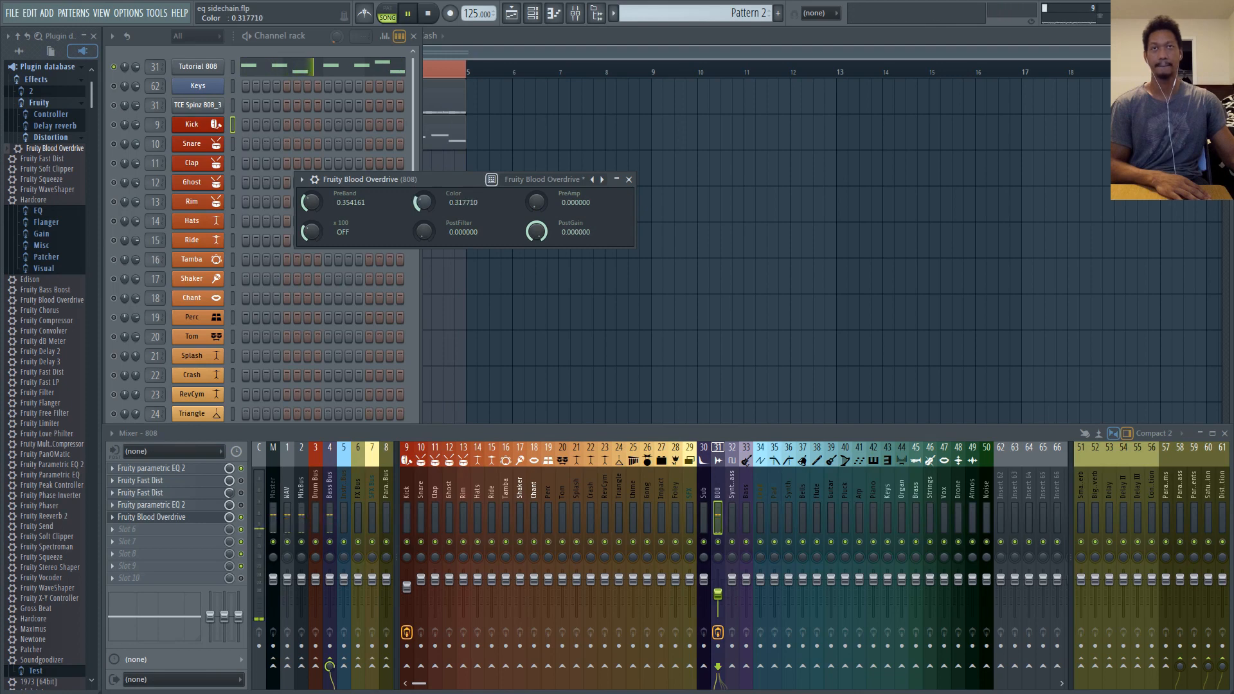
drag(423, 202, 423, 205)
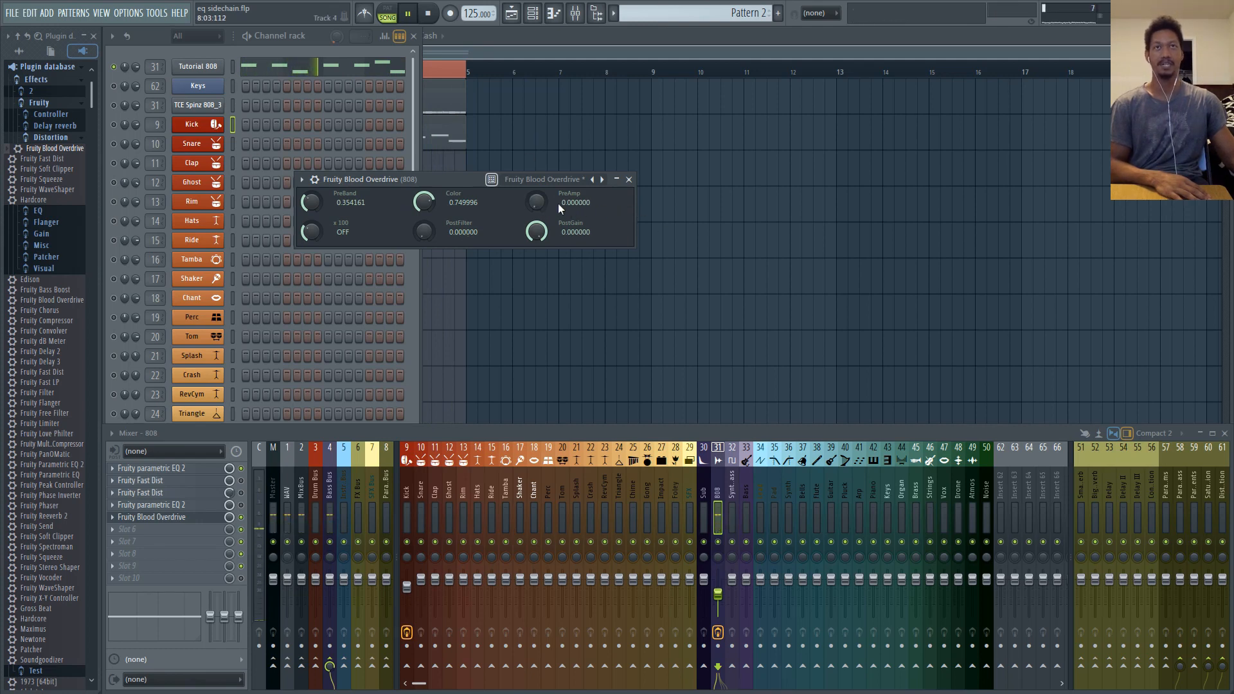
drag(537, 200, 537, 220)
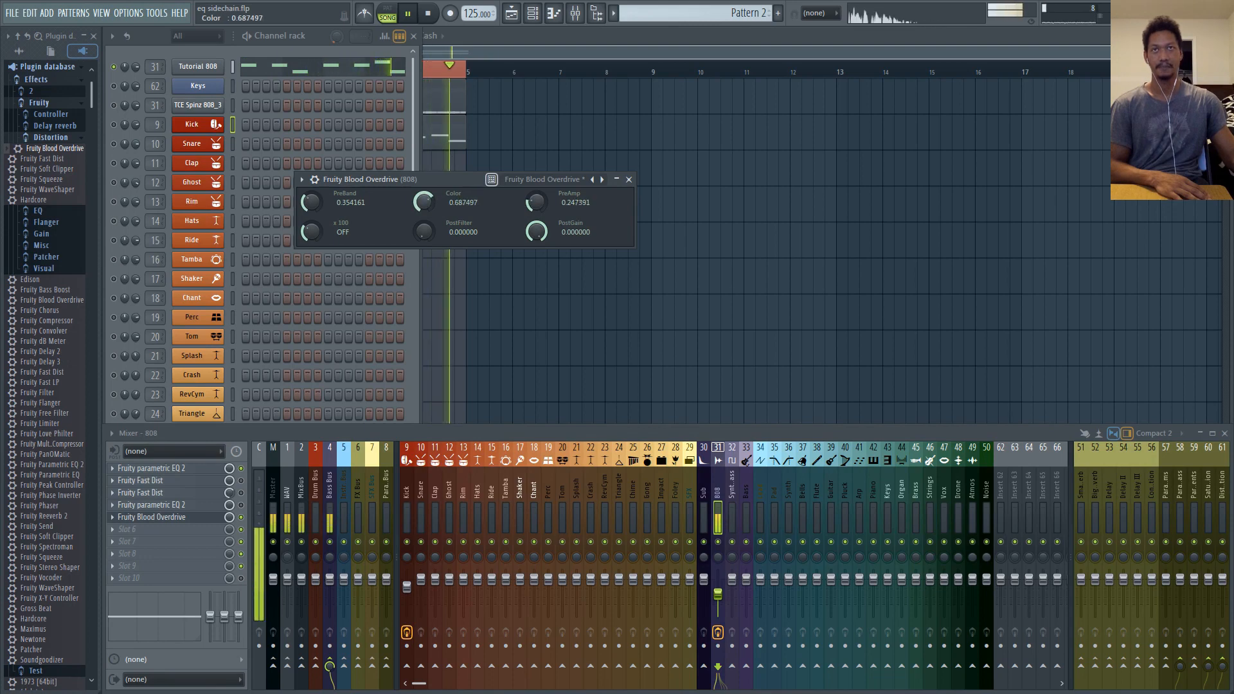
drag(423, 202, 424, 200)
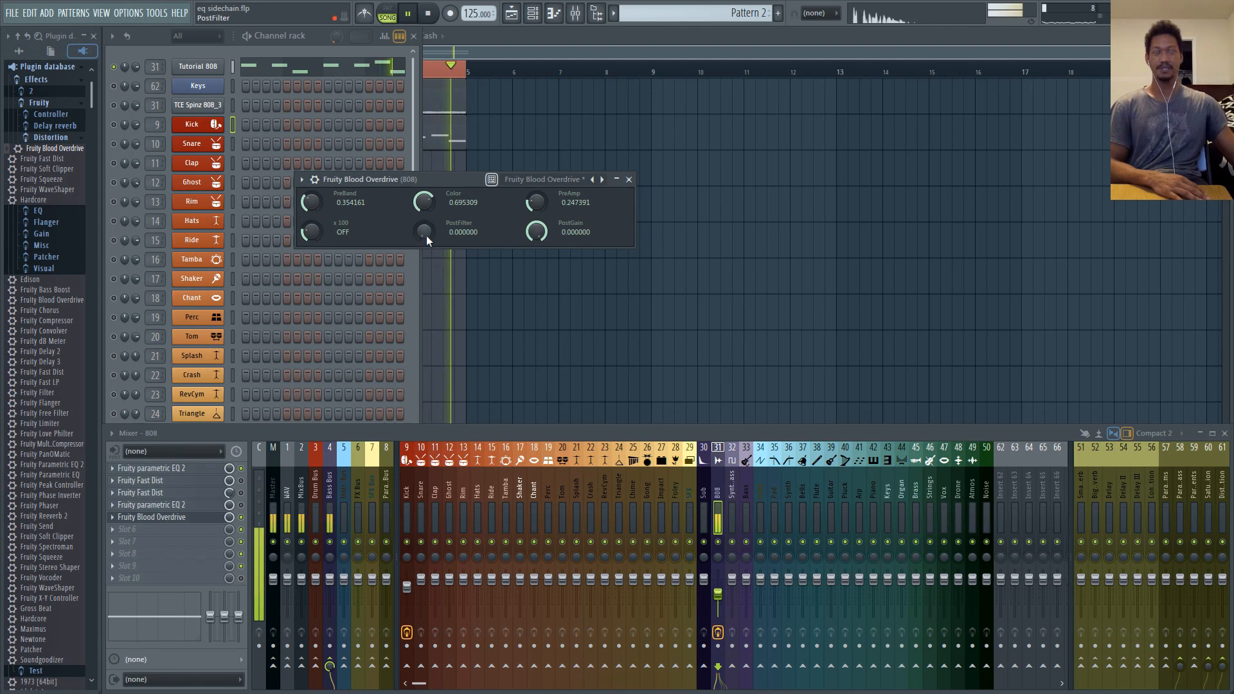
Set Blood Overdrive's PostFilter to about 0.07 and place the effect before the second Parametric EQ 2 in the 808 chain
drag(419, 234, 419, 193)
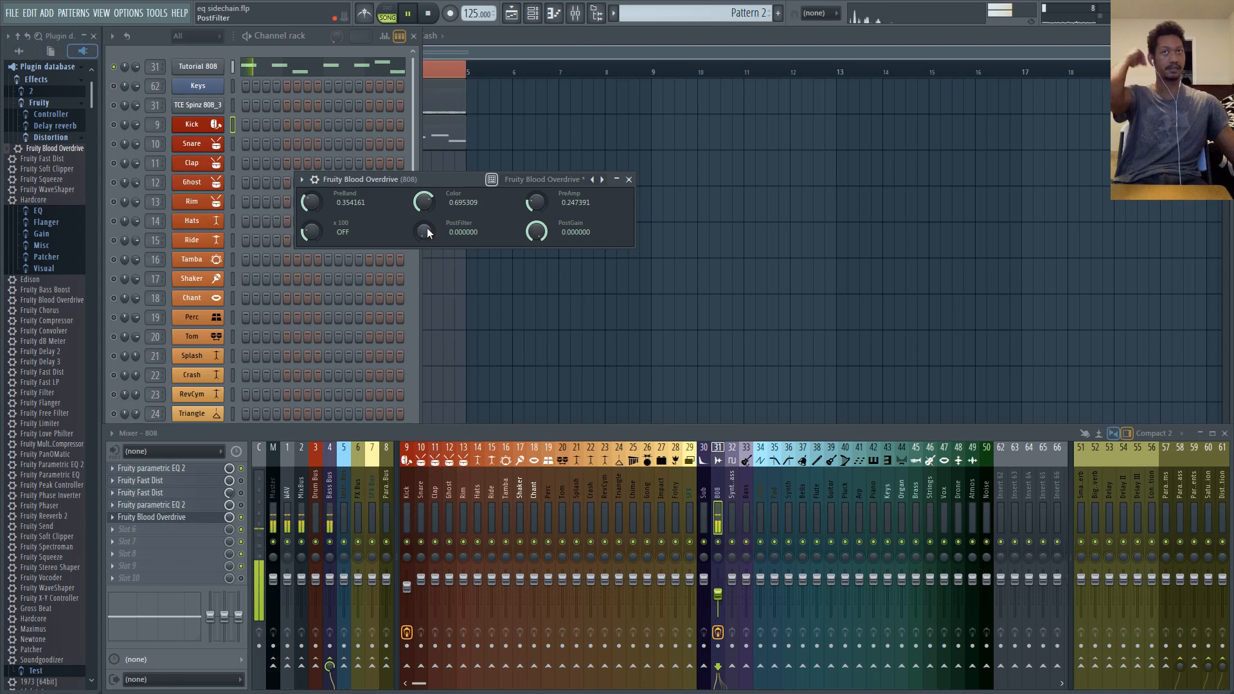
drag(427, 232, 426, 225)
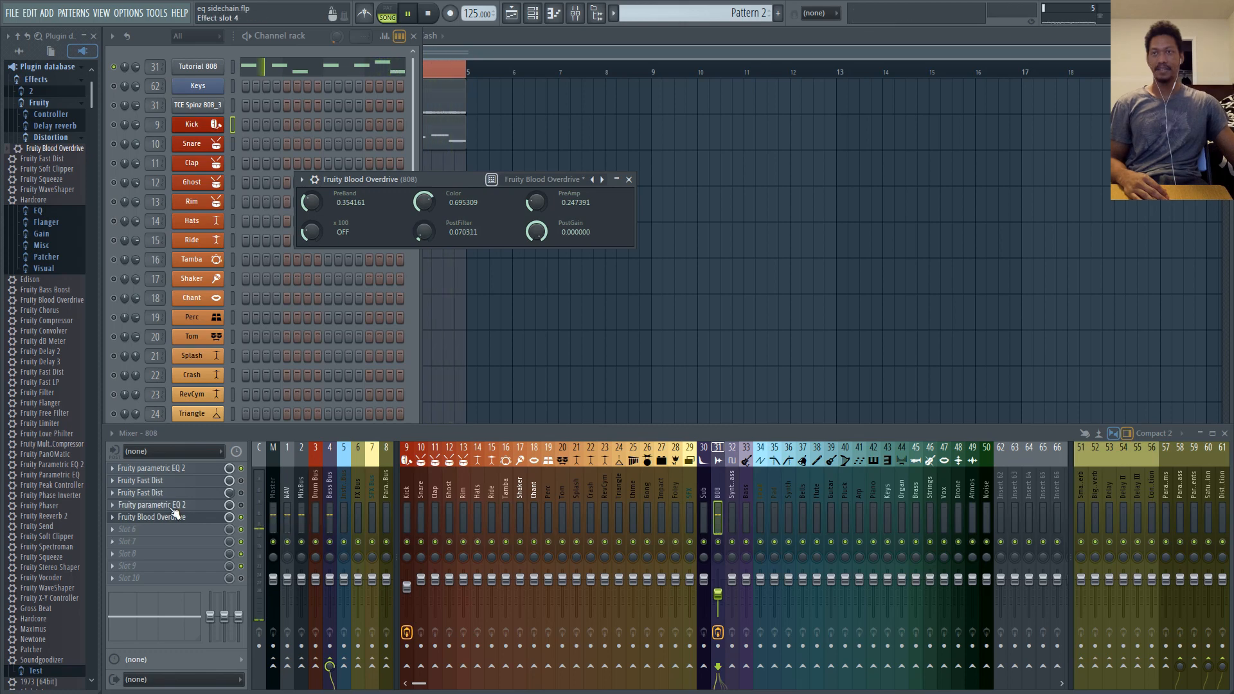
drag(172, 507, 176, 519)
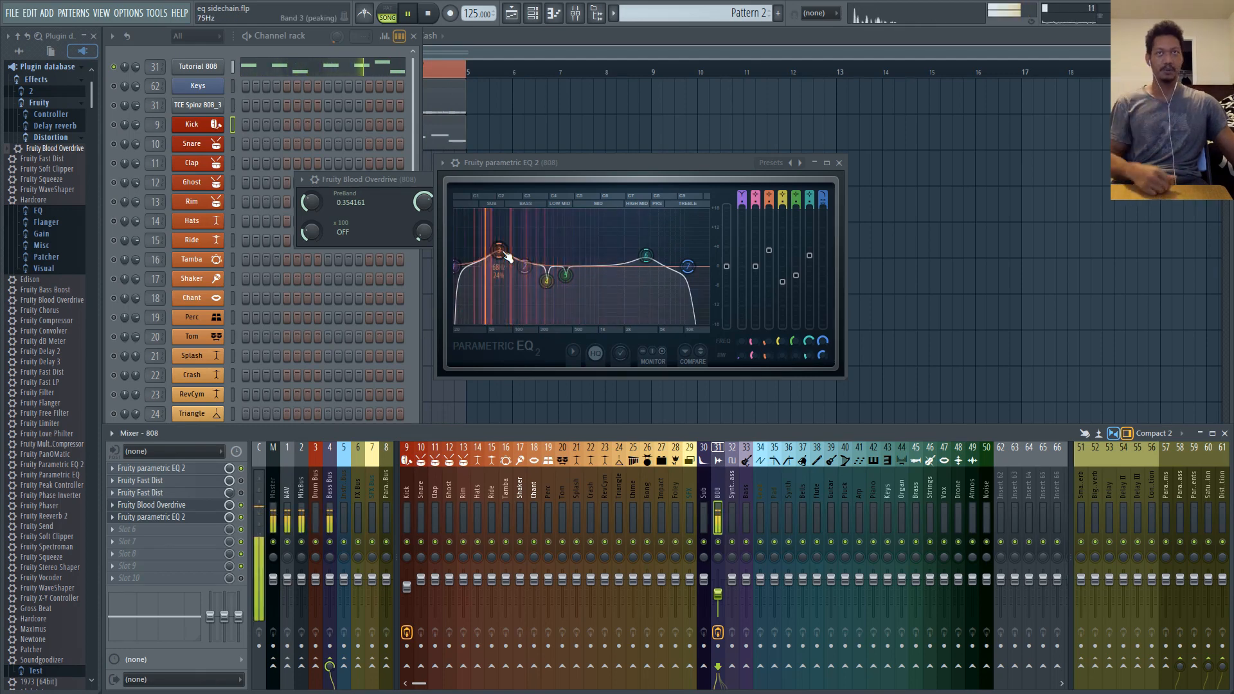
Lower the frequency of band 3 in the 808's second Parametric EQ 2 while the pattern plays, and stop playback
drag(499, 252, 486, 247)
drag(487, 248, 489, 251)
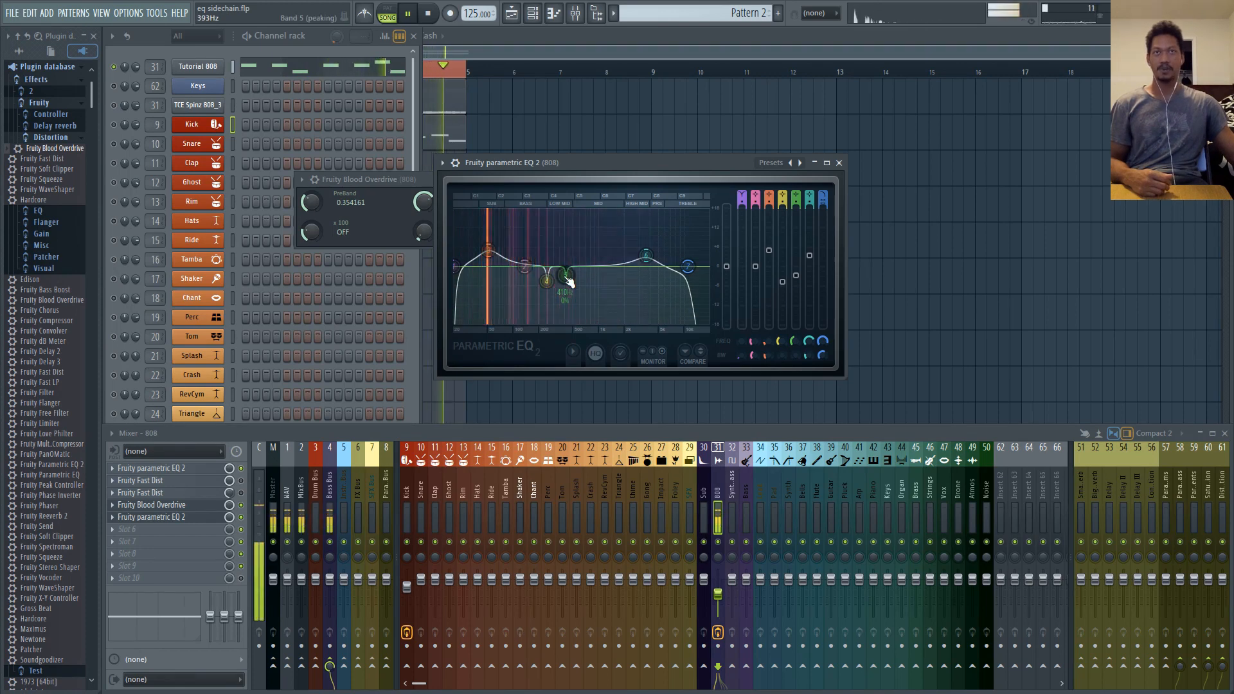
click(434, 12)
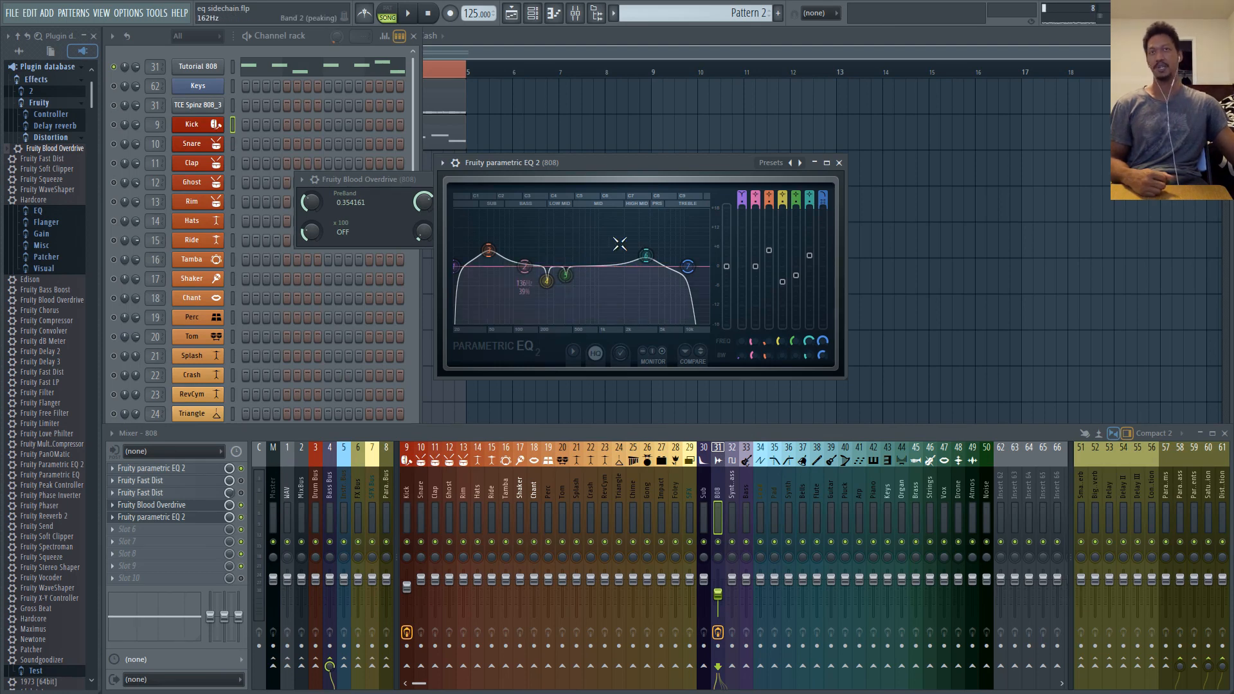
Switch off Blood Overdrive on the 808 track, add Fruity WaveShaper after the second Parametric EQ 2, and close the EQ window
click(241, 505)
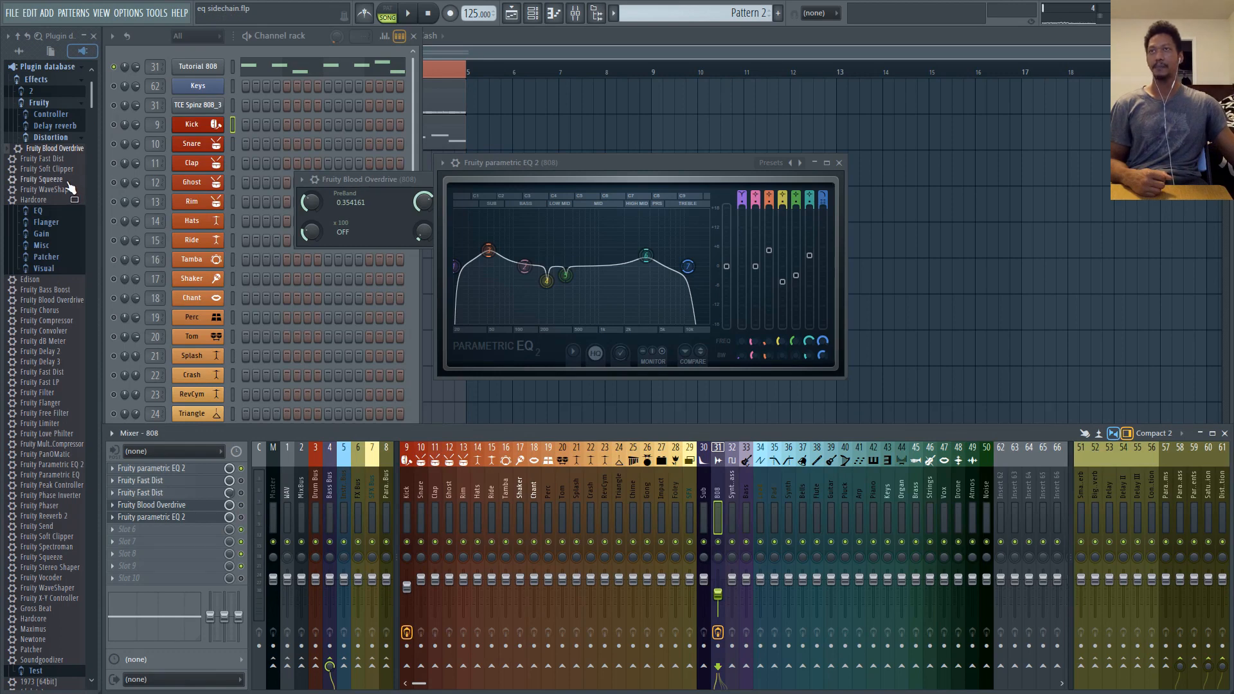
drag(60, 190, 203, 527)
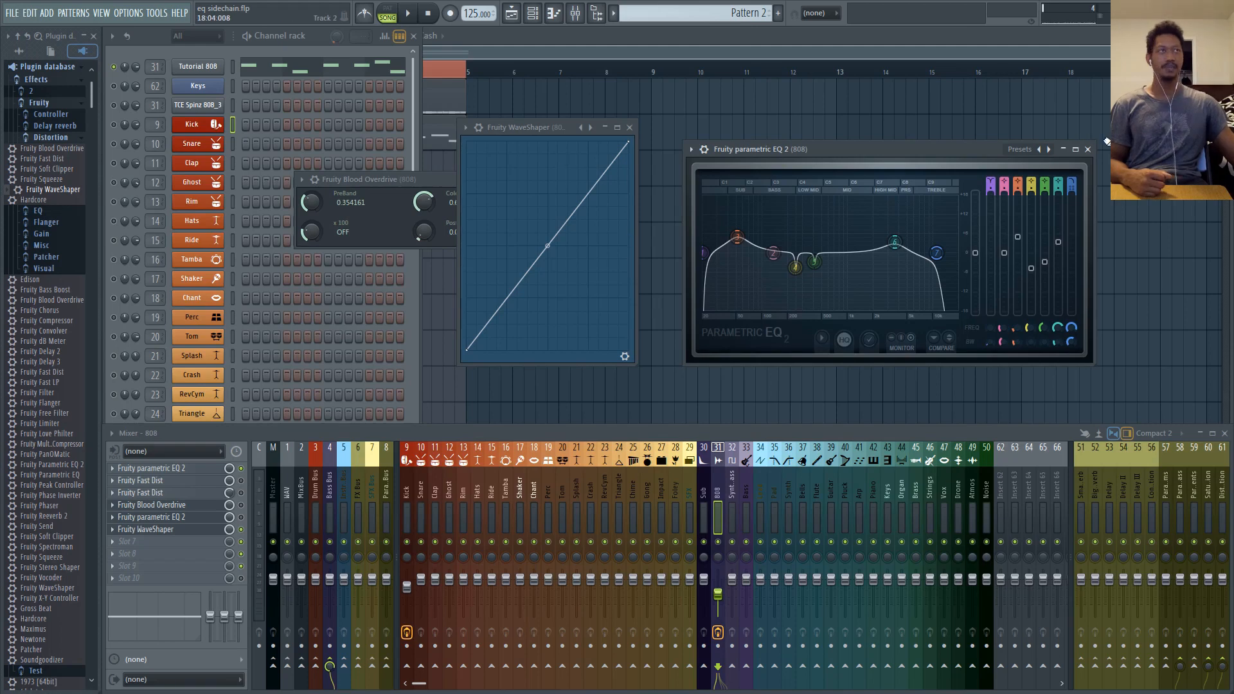
click(1087, 149)
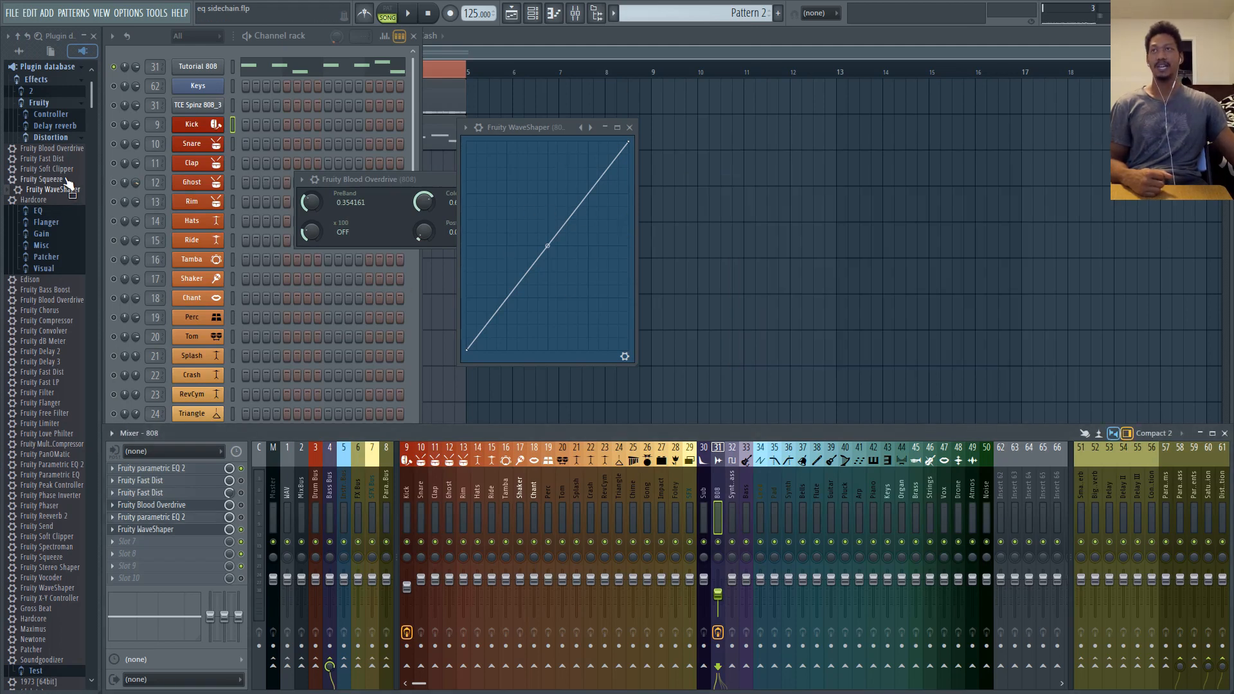
drag(69, 185, 185, 200)
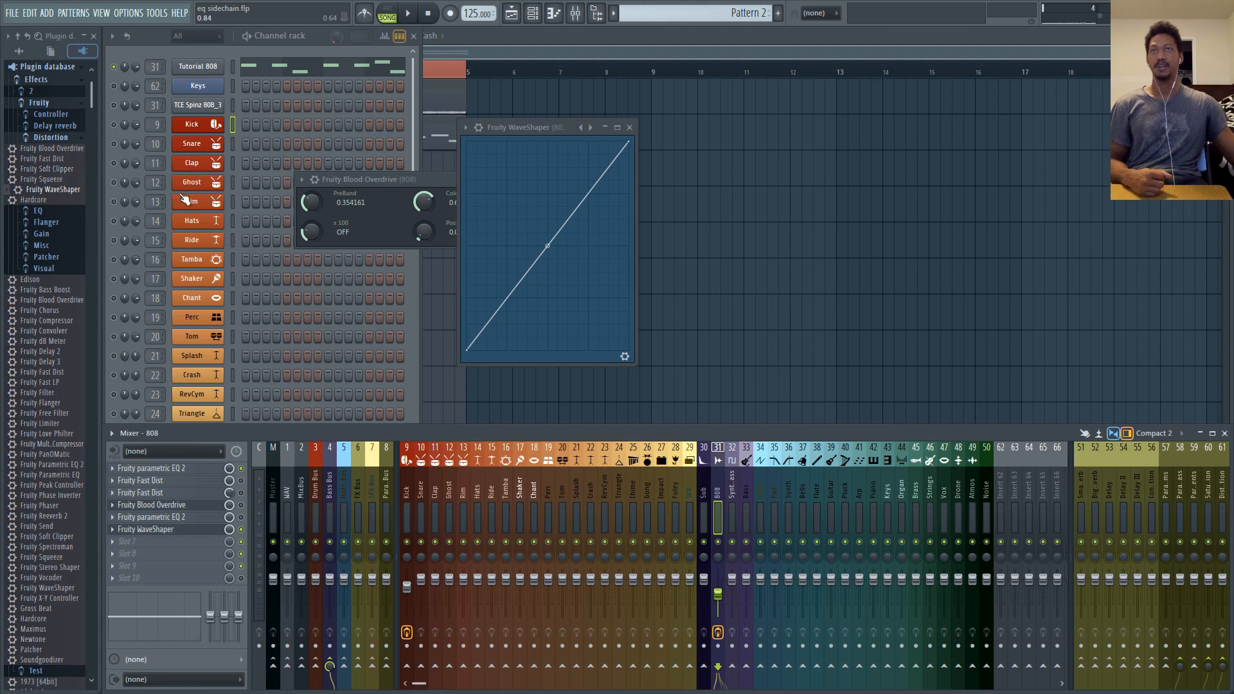
Load the Soft clip 1 preset in Fruity WaveShaper
click(480, 128)
click(481, 128)
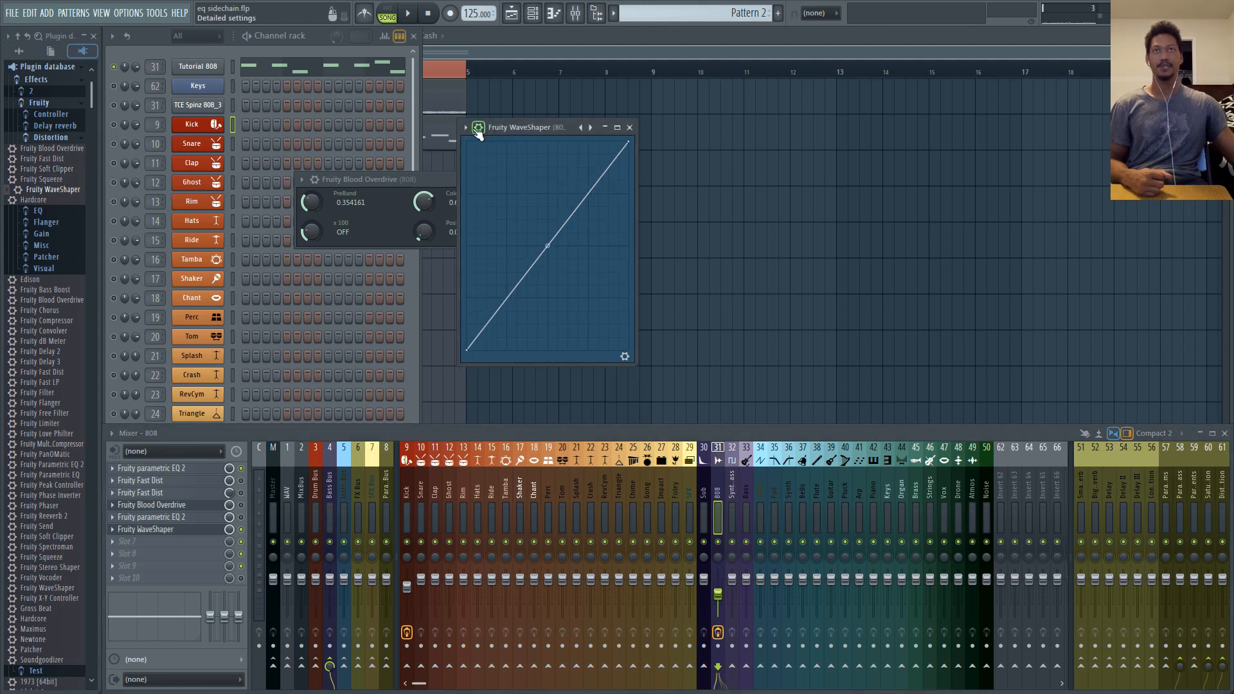
click(467, 129)
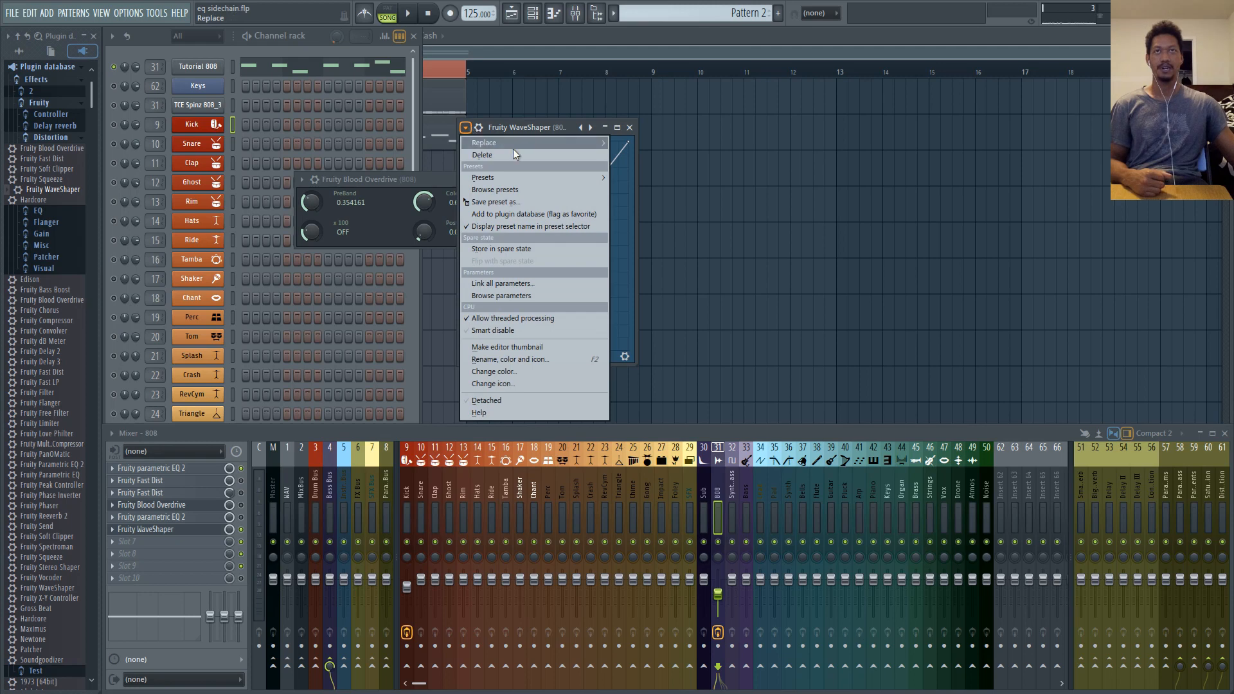
mouse_move(559, 142)
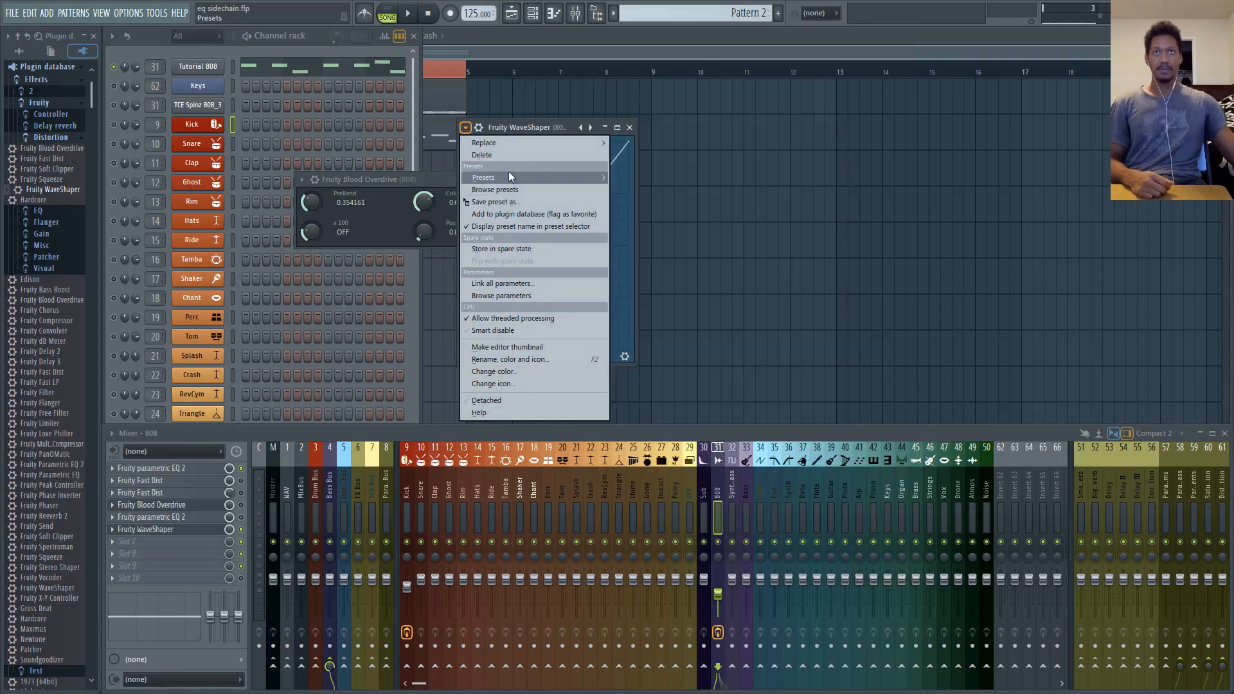
mouse_move(516, 179)
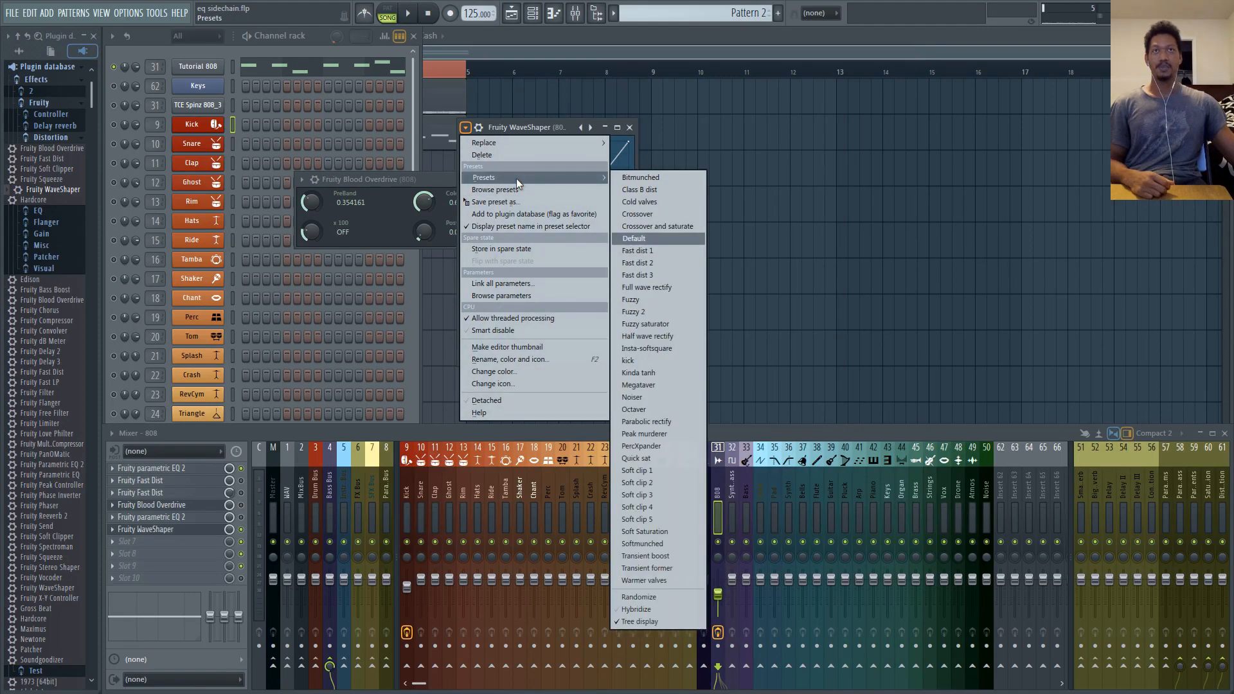
click(656, 472)
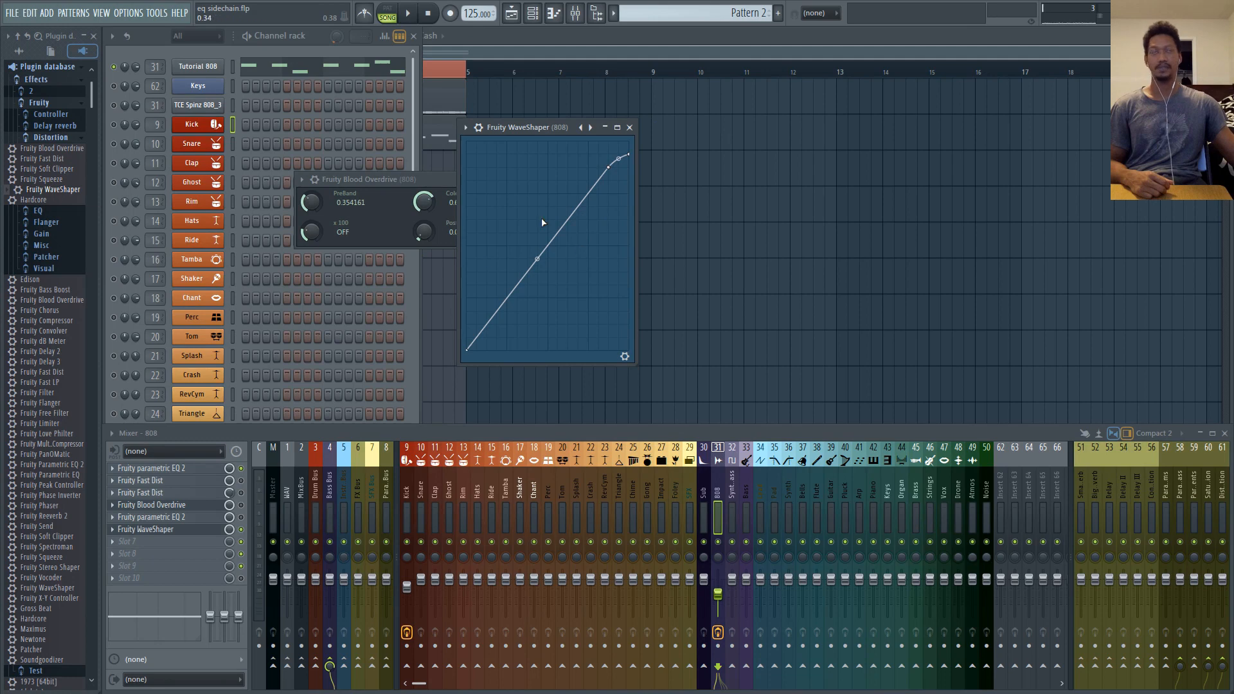
Start and stop the 808 pattern to audition it with WaveShaper's Soft clip 1 curve
click(409, 17)
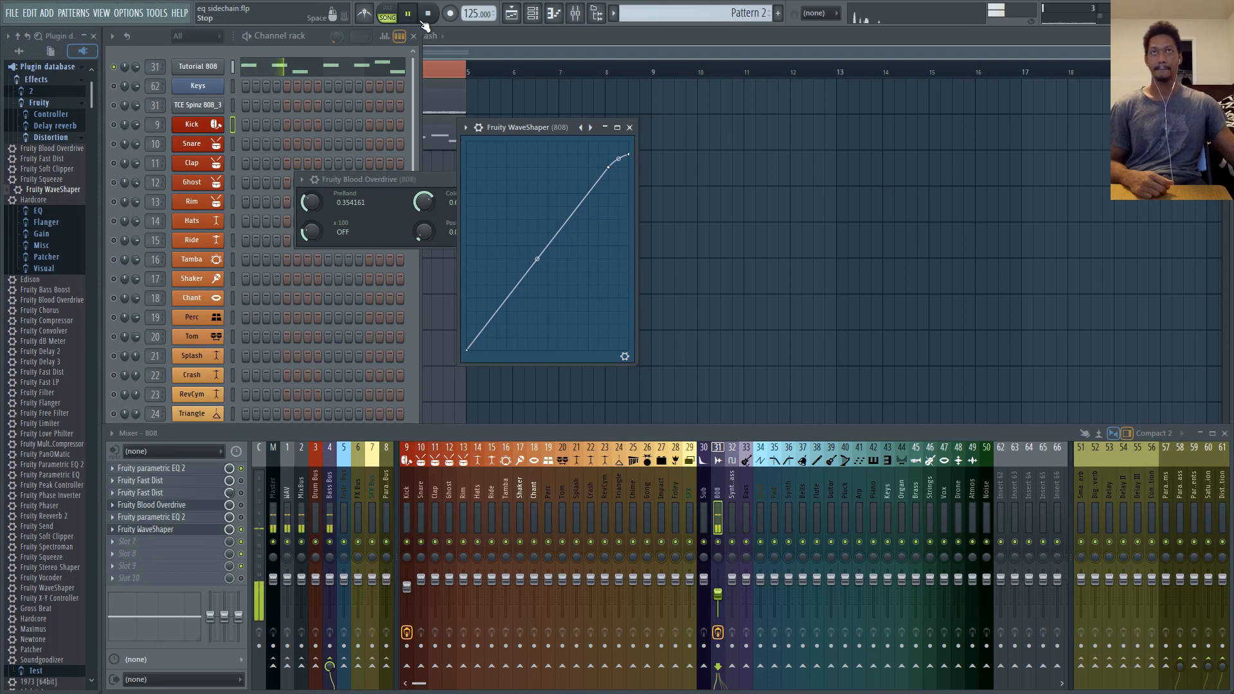
click(430, 20)
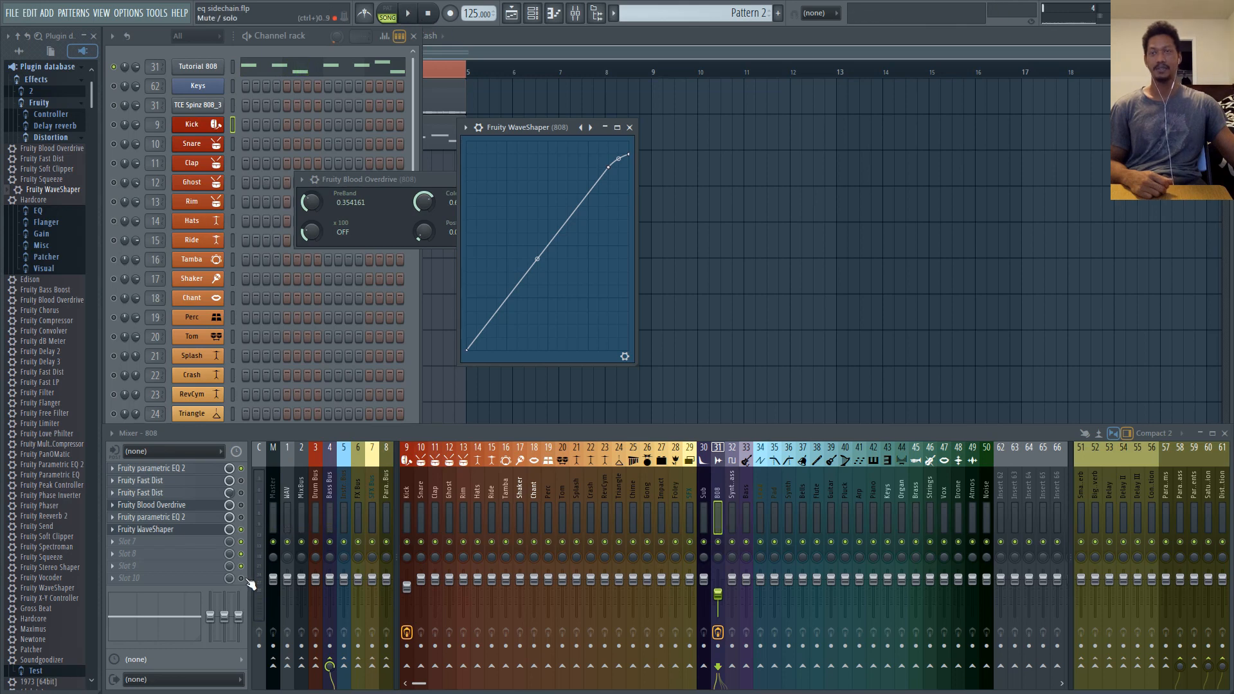
key(space)
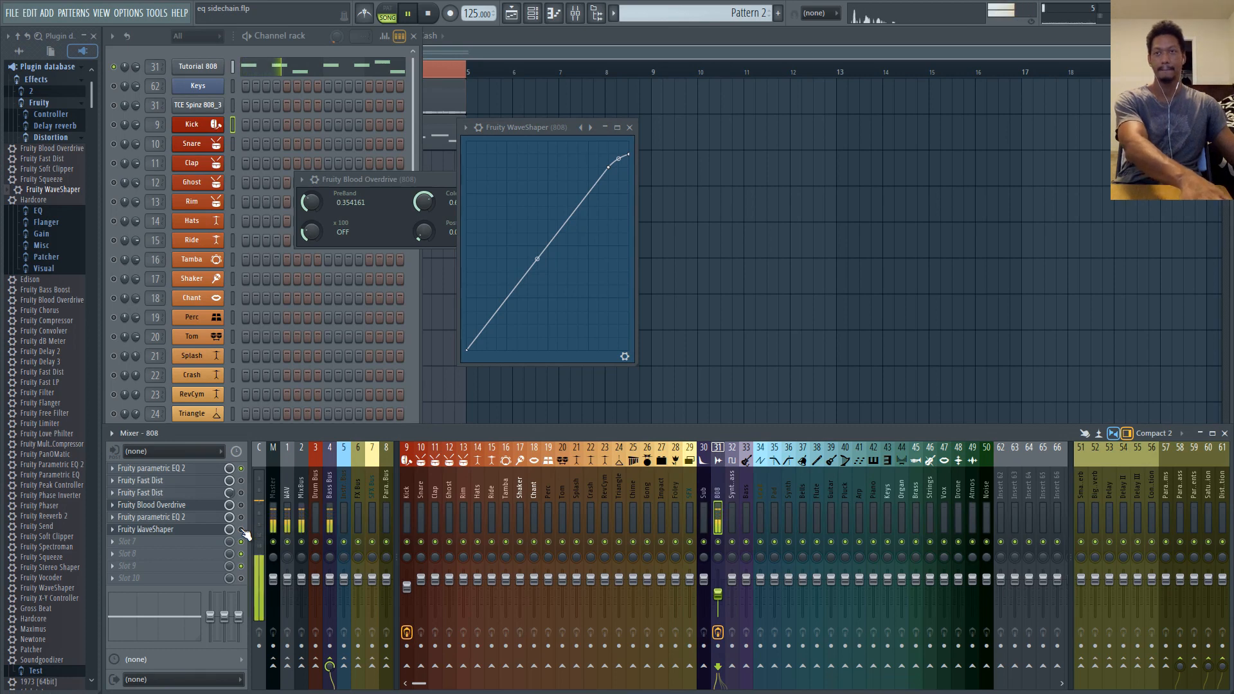
key(space)
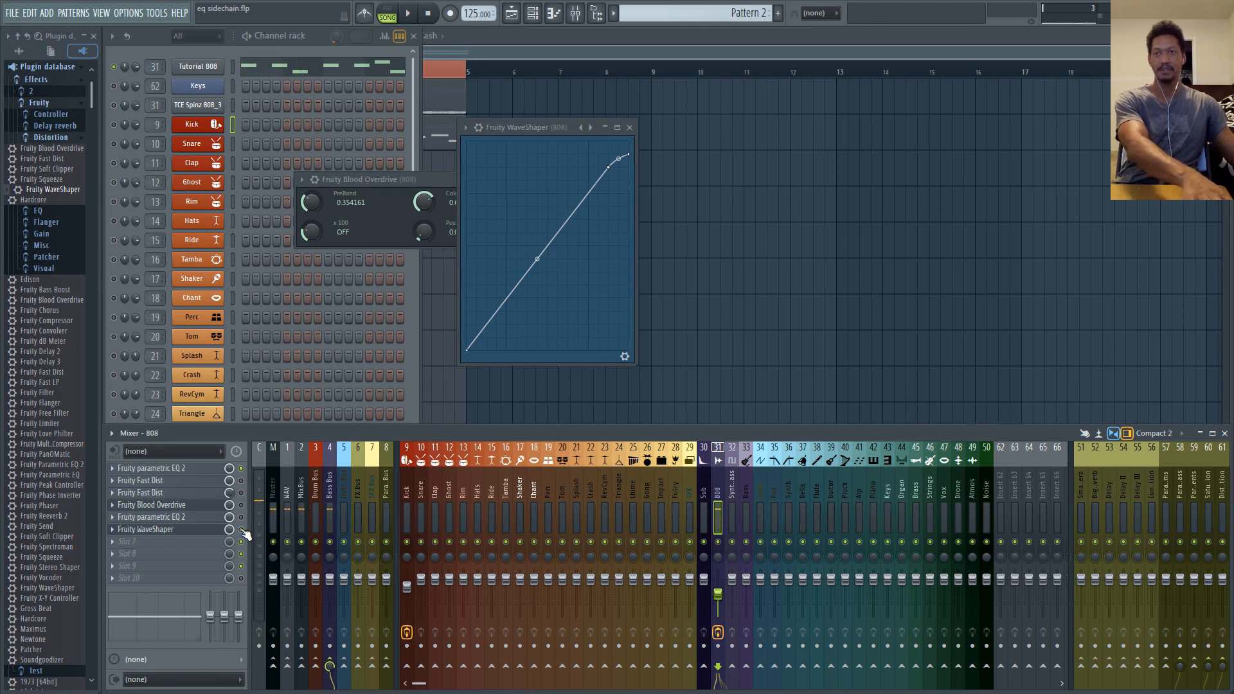
key(space)
drag(516, 126, 518, 125)
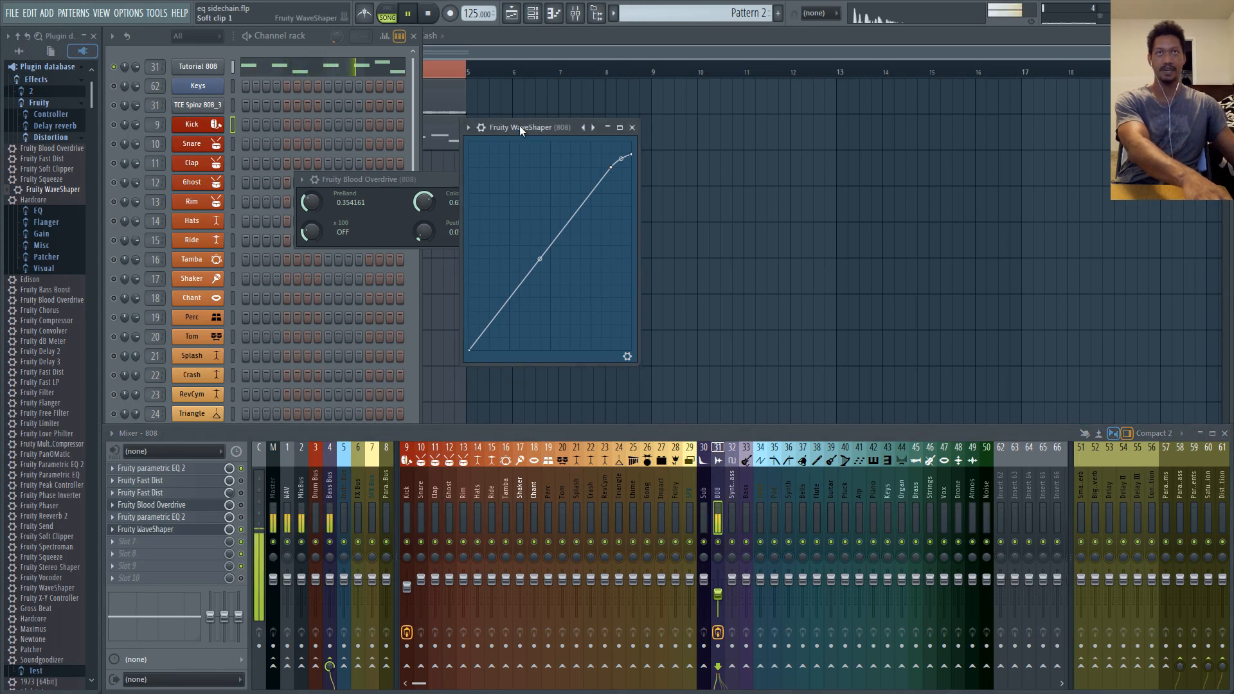
Show WaveShaper's detailed controls, raise its Pre amp to about 120% while listening, and stop playback
click(627, 356)
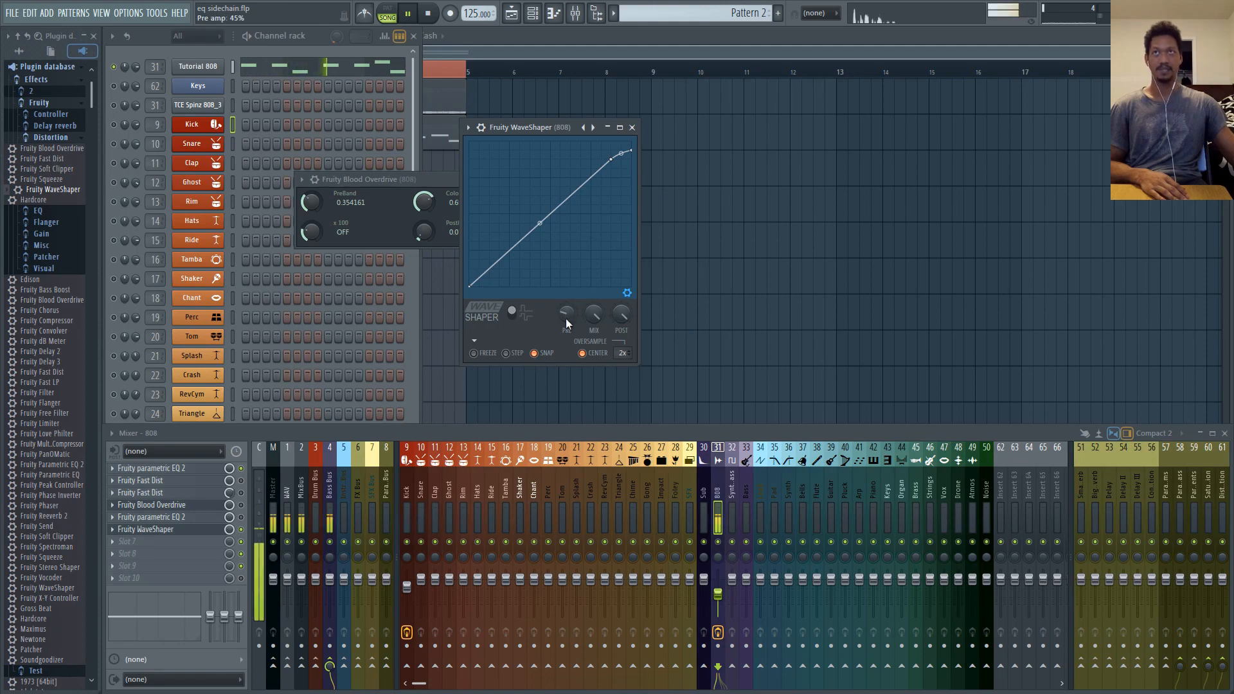
drag(565, 317, 566, 258)
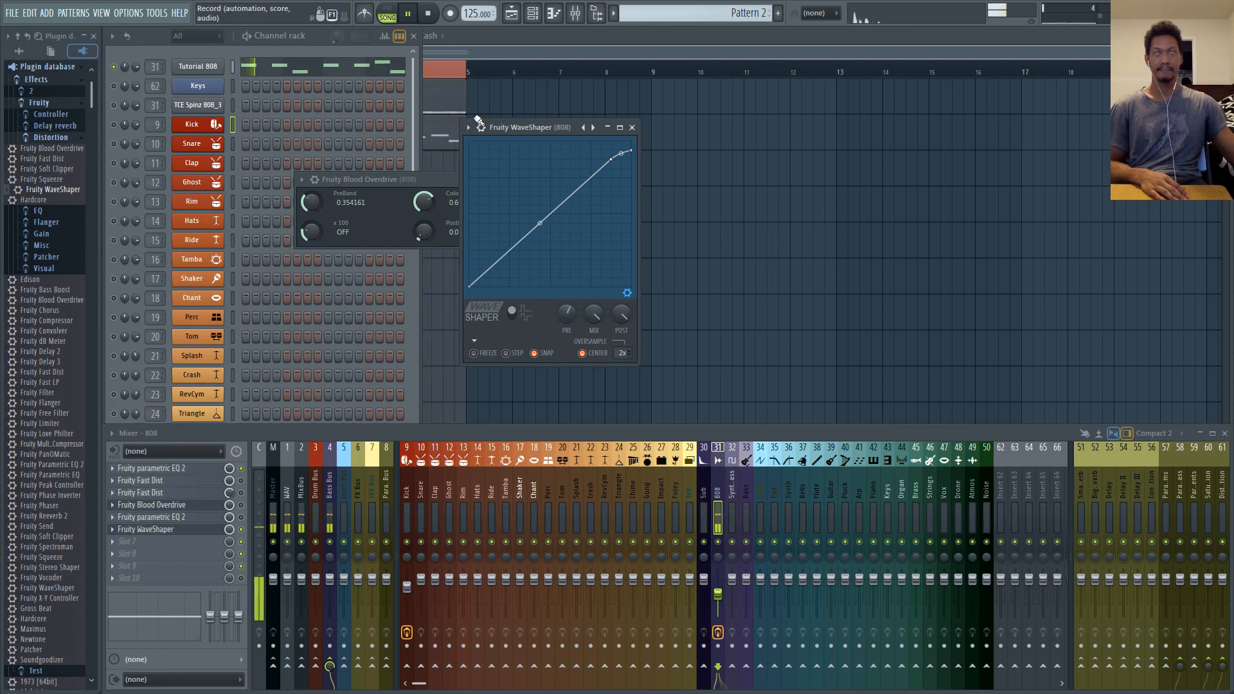
drag(566, 314, 568, 314)
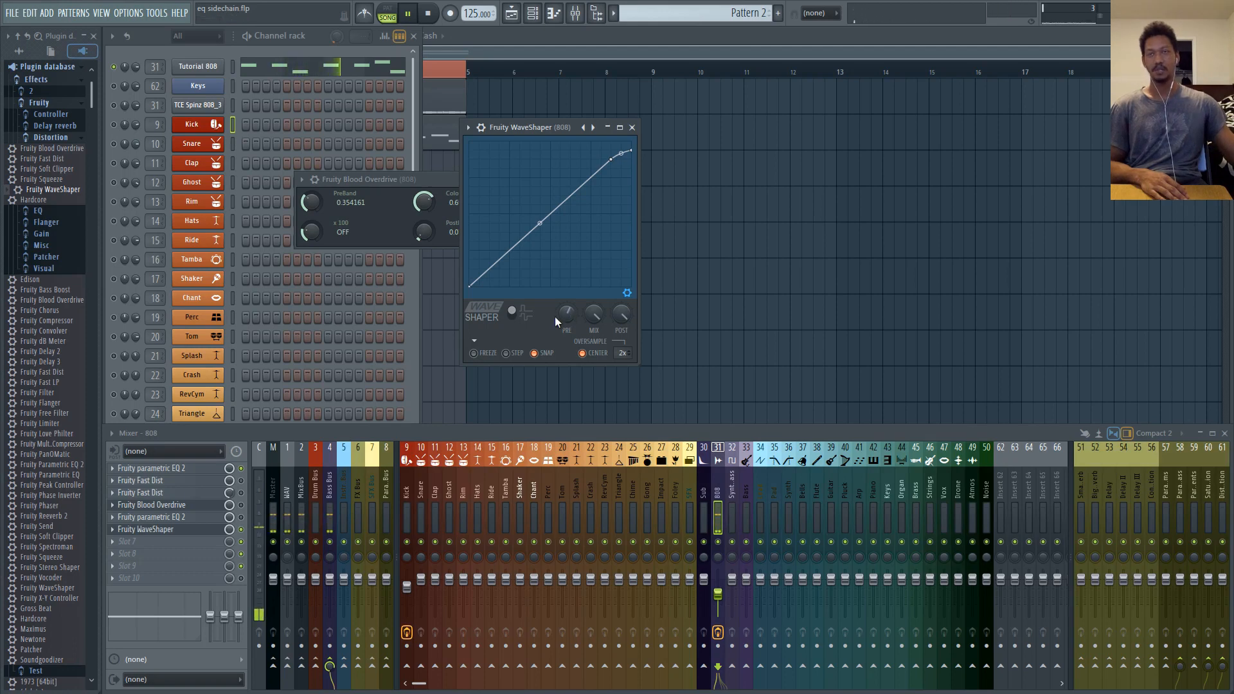
click(429, 13)
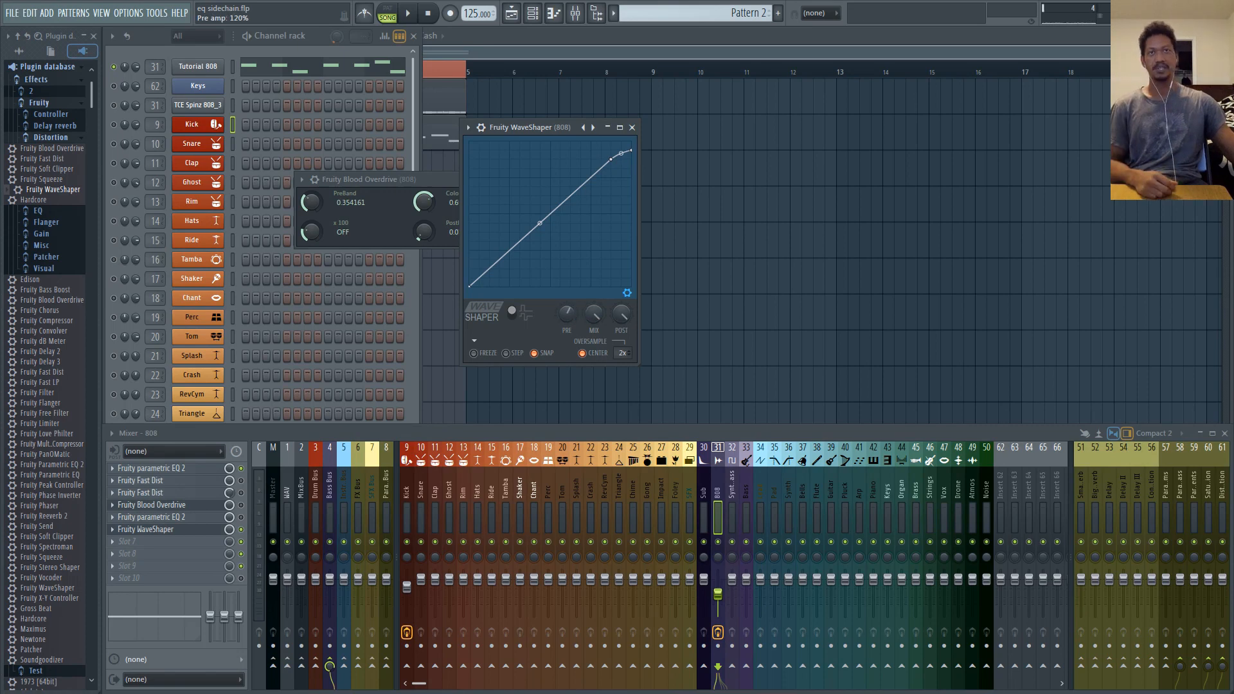
Play the pattern, try WaveShaper's Pre amp at about 88%, turn it back up, and adjust its Mix level
click(409, 13)
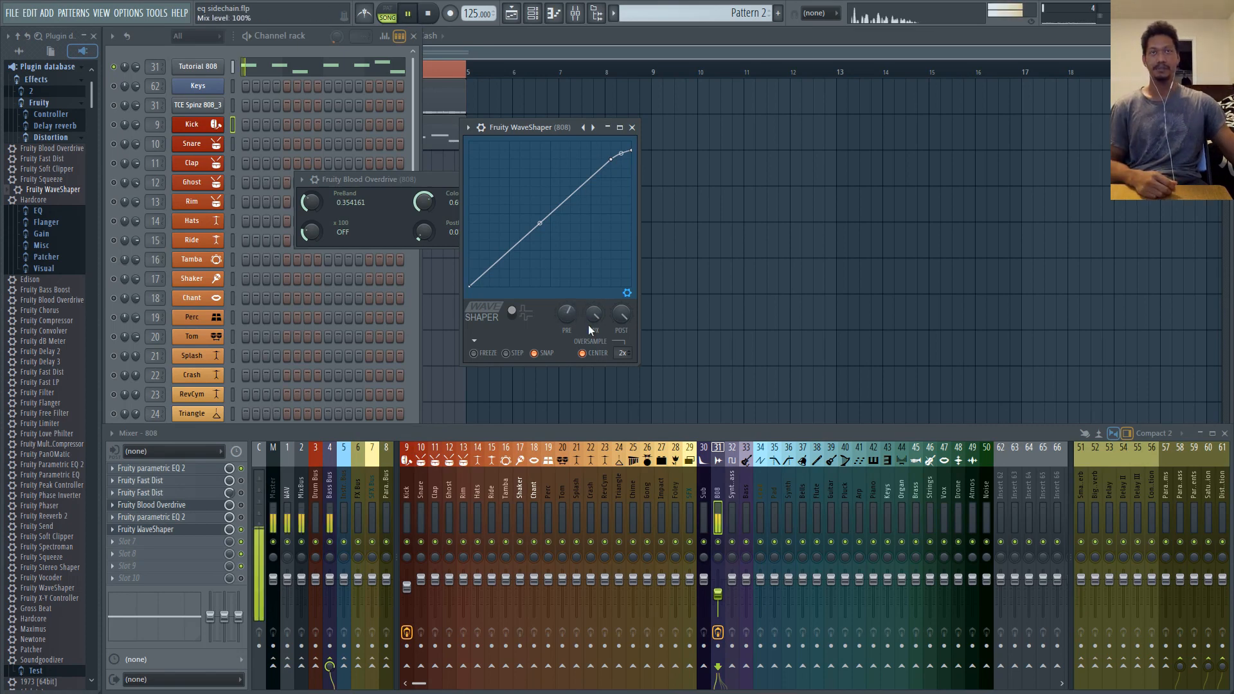
drag(577, 311, 576, 339)
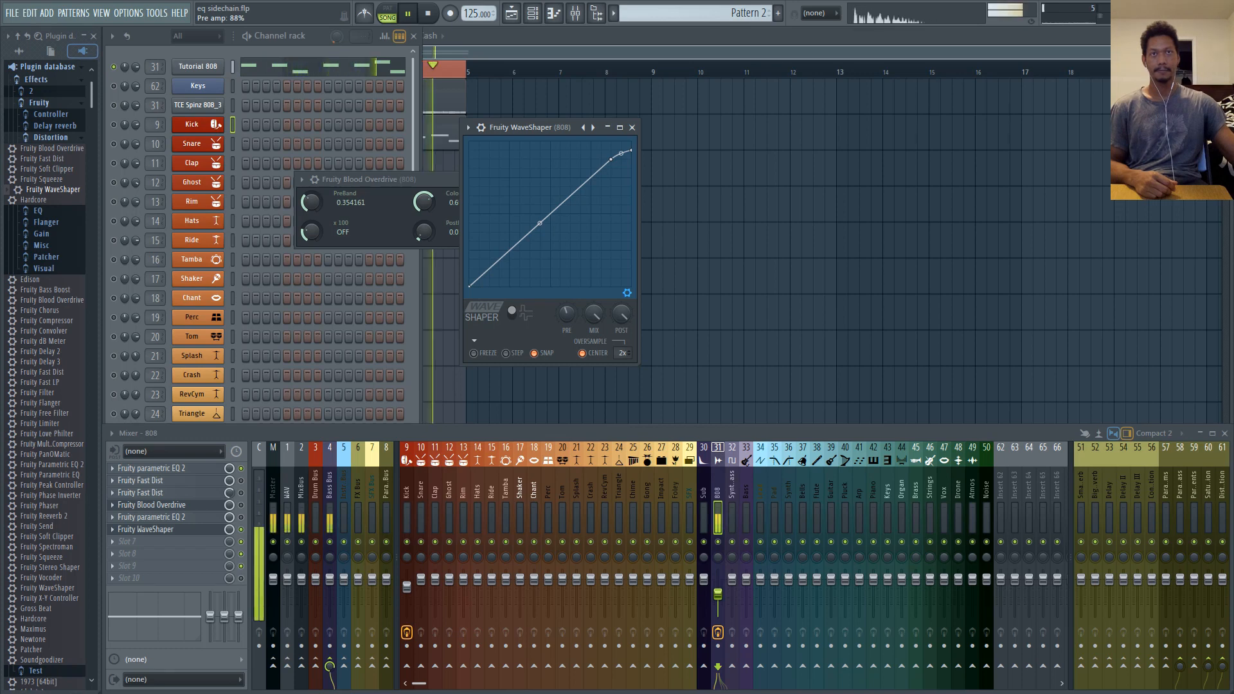
mouse_move(567, 314)
mouse_down()
mouse_move(569, 295)
mouse_move(567, 308)
mouse_up()
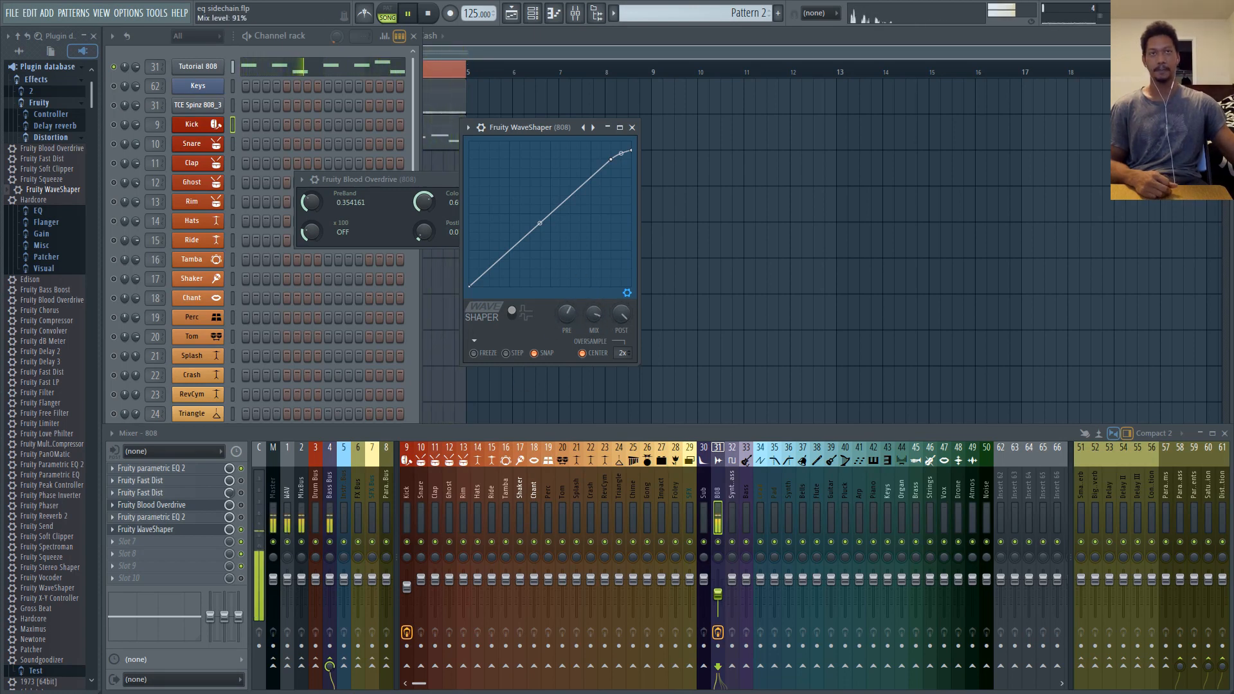
drag(594, 314, 593, 305)
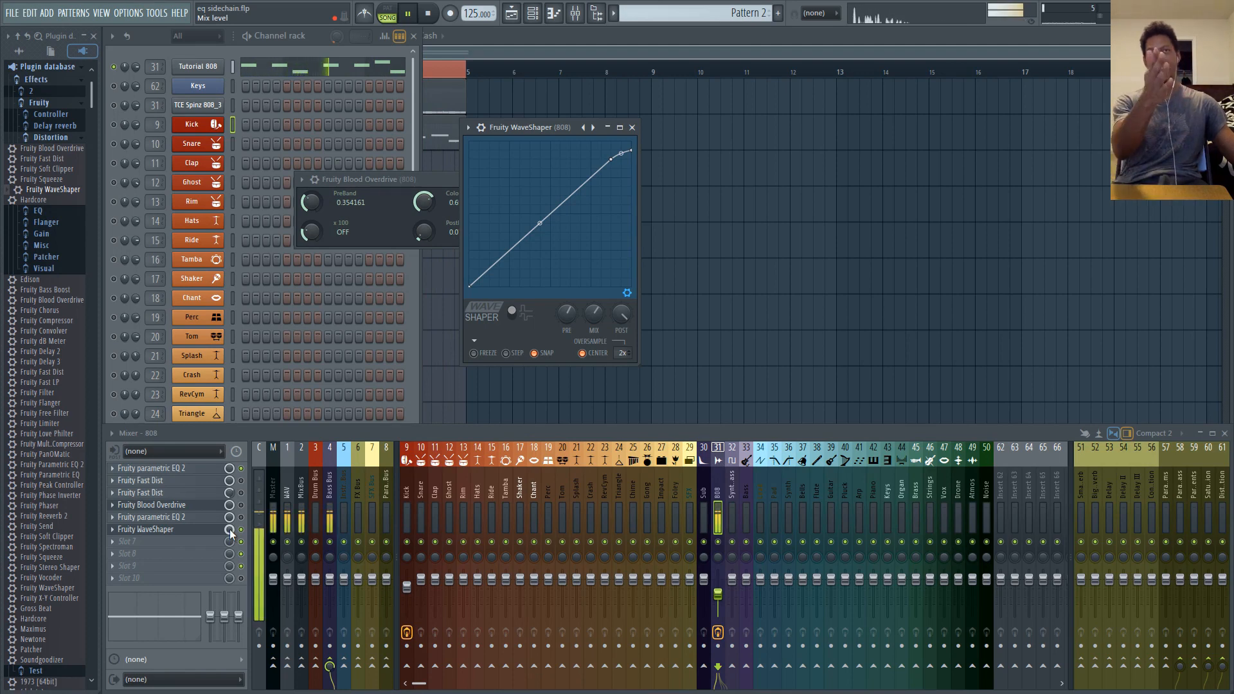
Lower WaveShaper's slot mix on the 808 track and place the effect before the second Parametric EQ 2
drag(230, 534, 230, 564)
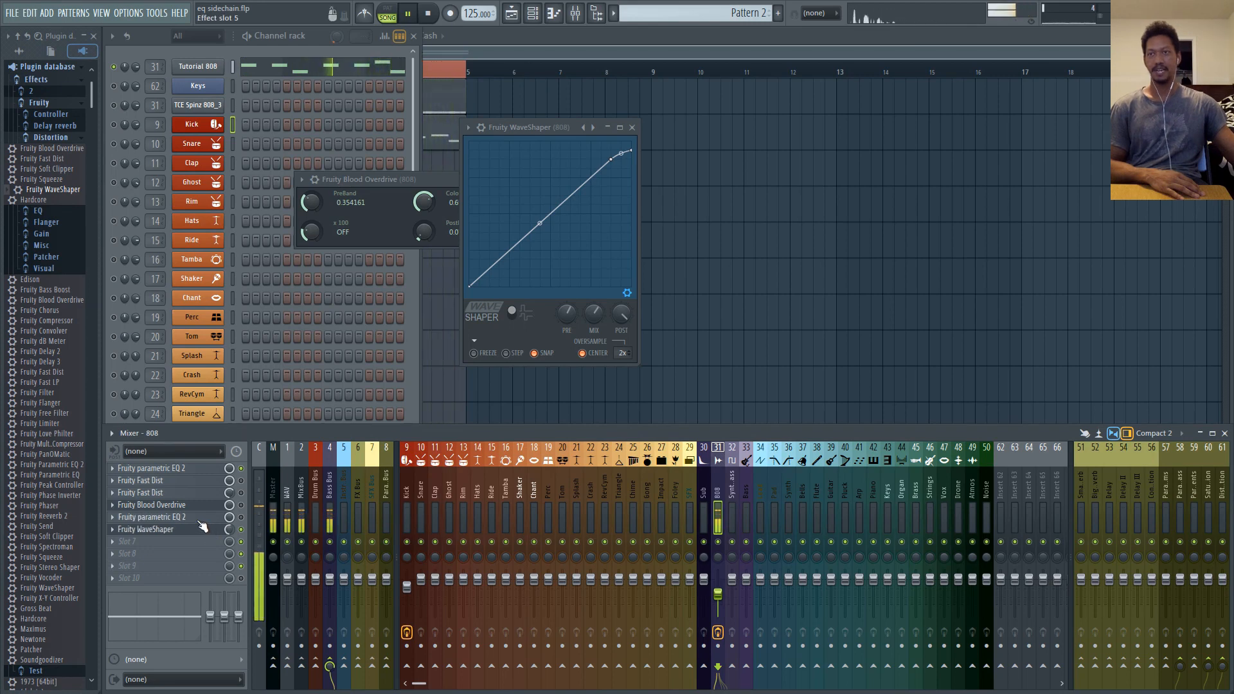
scroll(200, 521, down, 1)
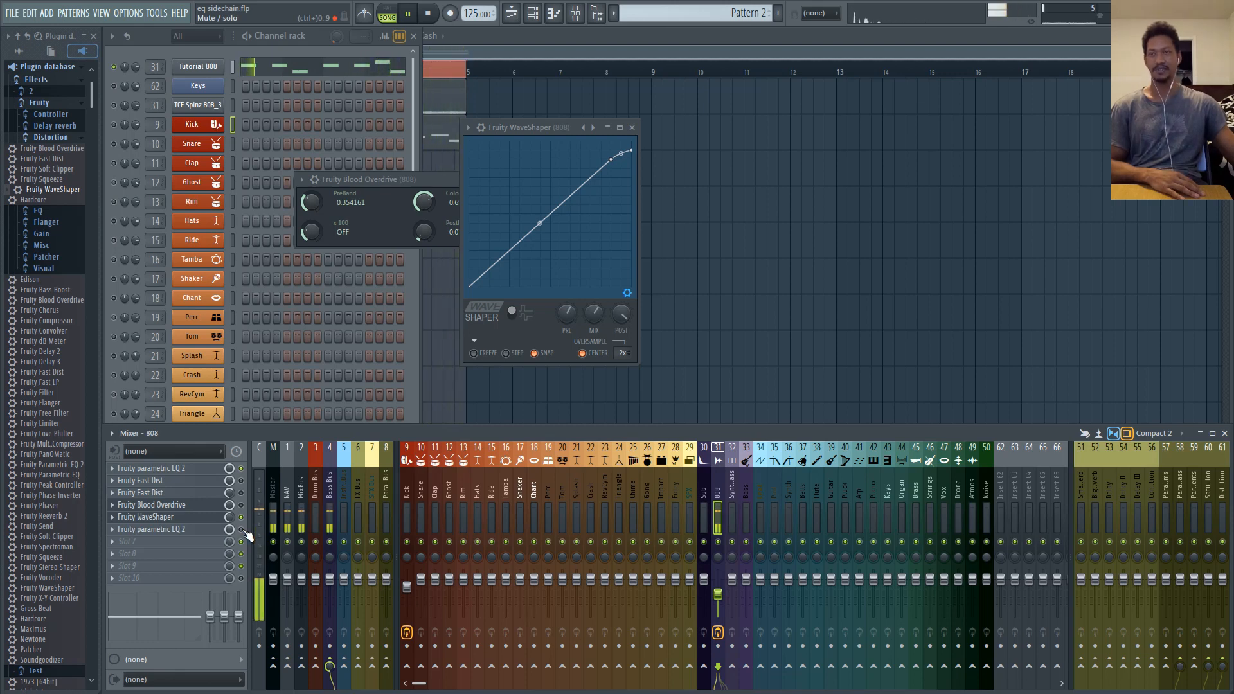
In the second Parametric EQ 2, set band 3 to about 61 Hz and move band 2 to a boost around 800 Hz
click(201, 530)
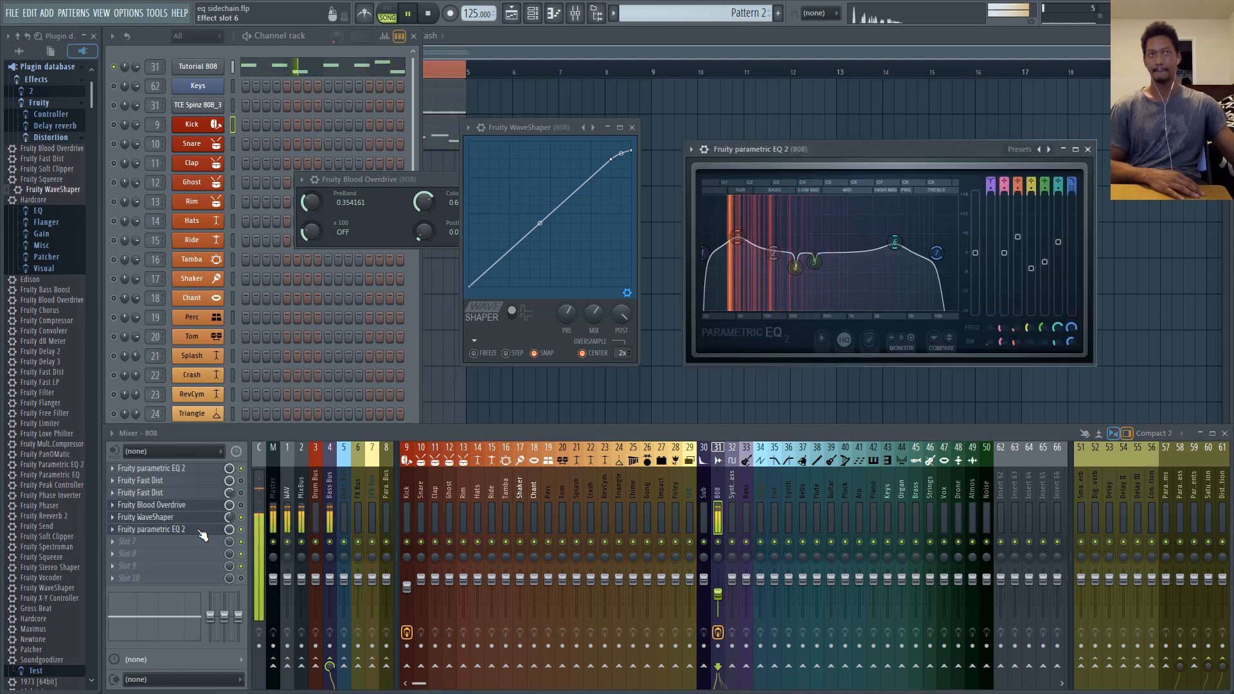
drag(828, 152, 678, 167)
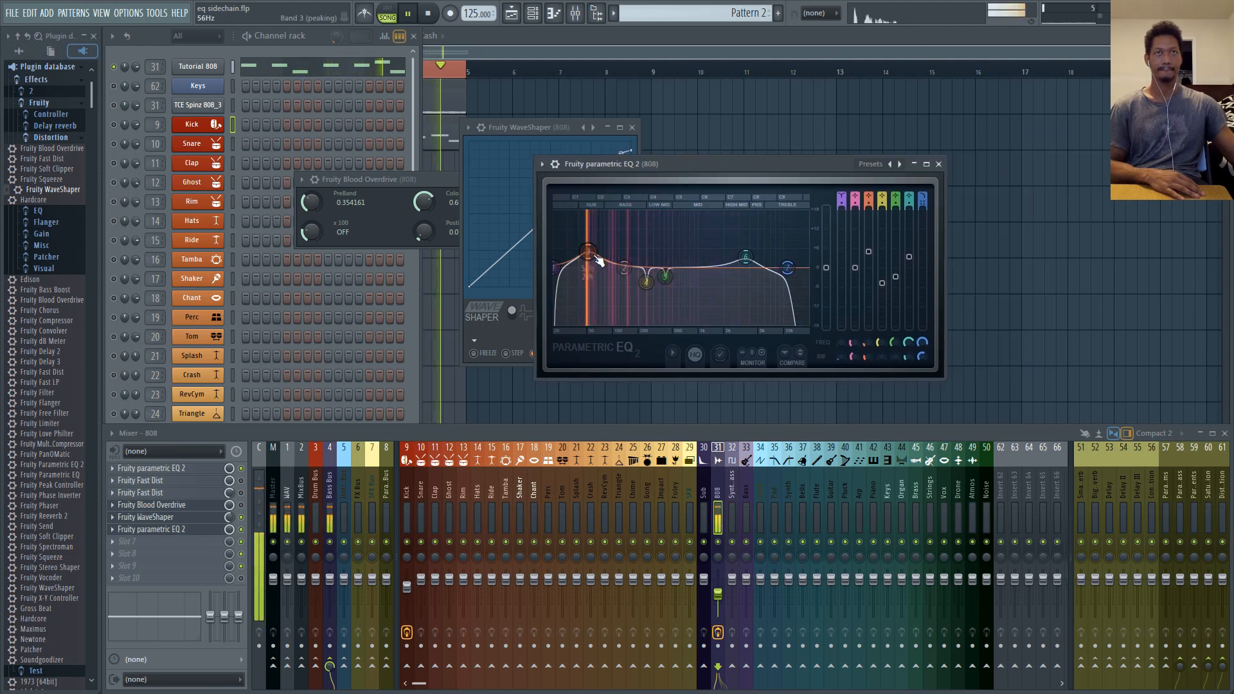
drag(588, 253, 594, 253)
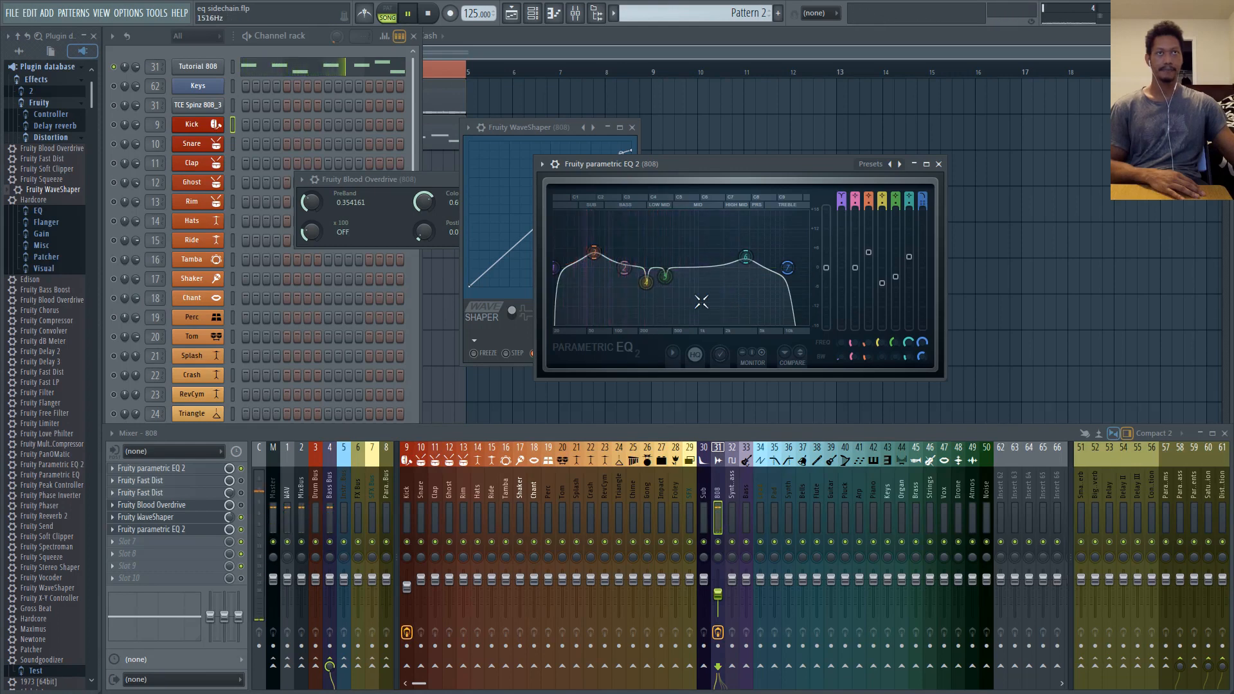
drag(624, 269, 693, 250)
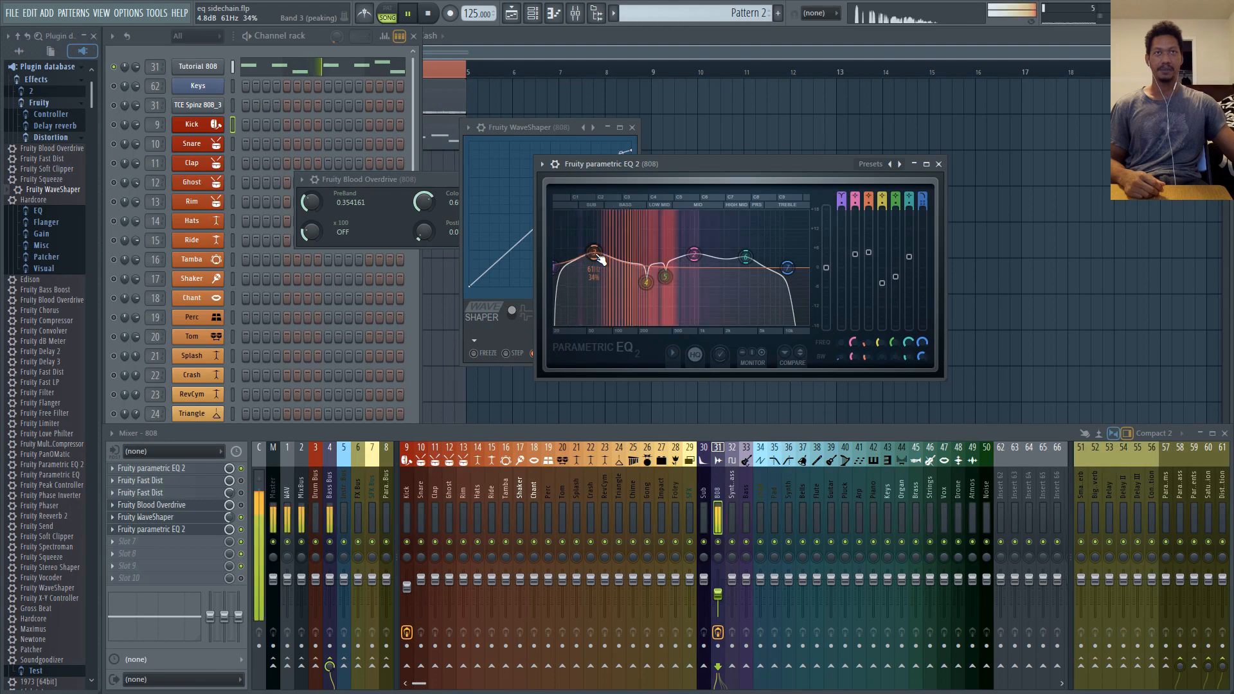
Raise band 3's frequency slightly more, set band 6 to 3.6 dB at 2350 Hz, and close the EQ window
drag(600, 258, 601, 251)
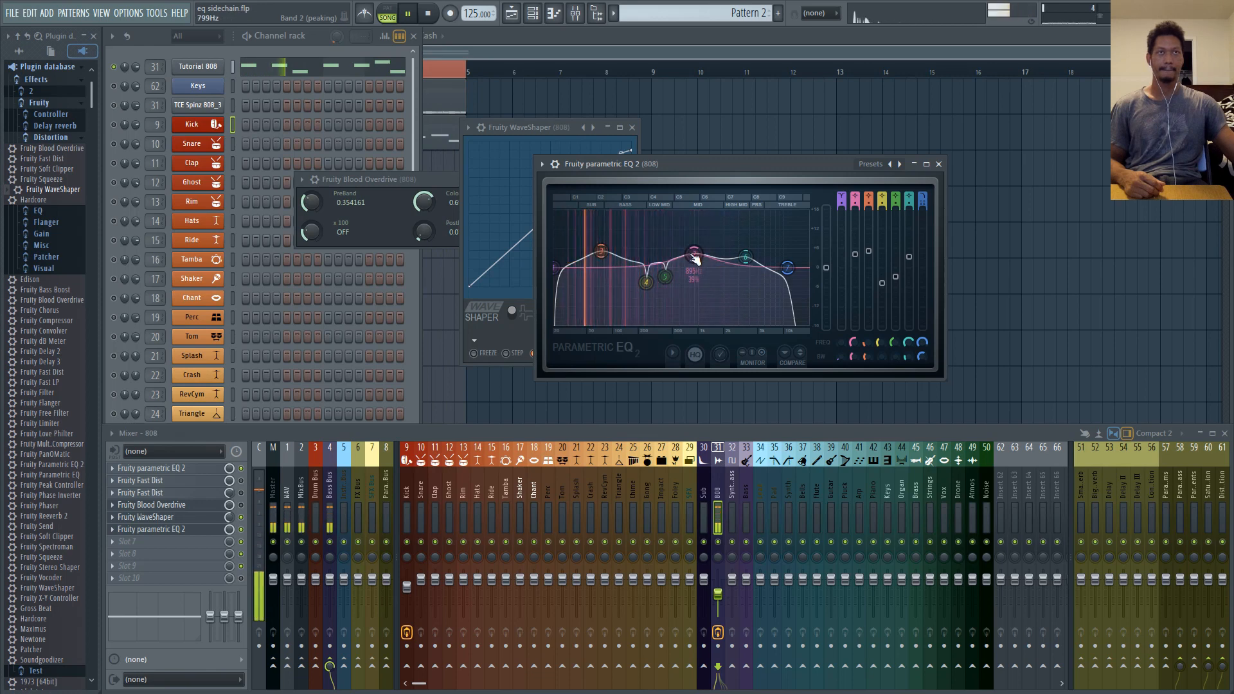
mouse_move(745, 258)
mouse_down()
mouse_move(797, 267)
mouse_move(729, 257)
mouse_up()
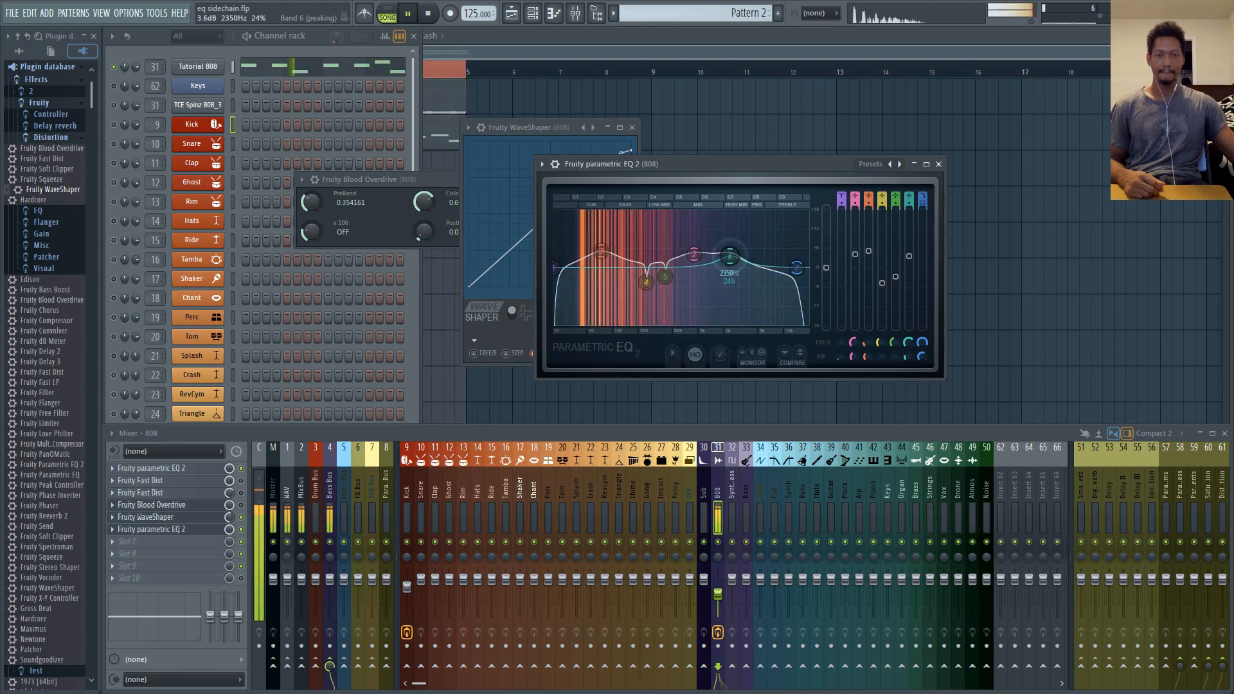
click(938, 164)
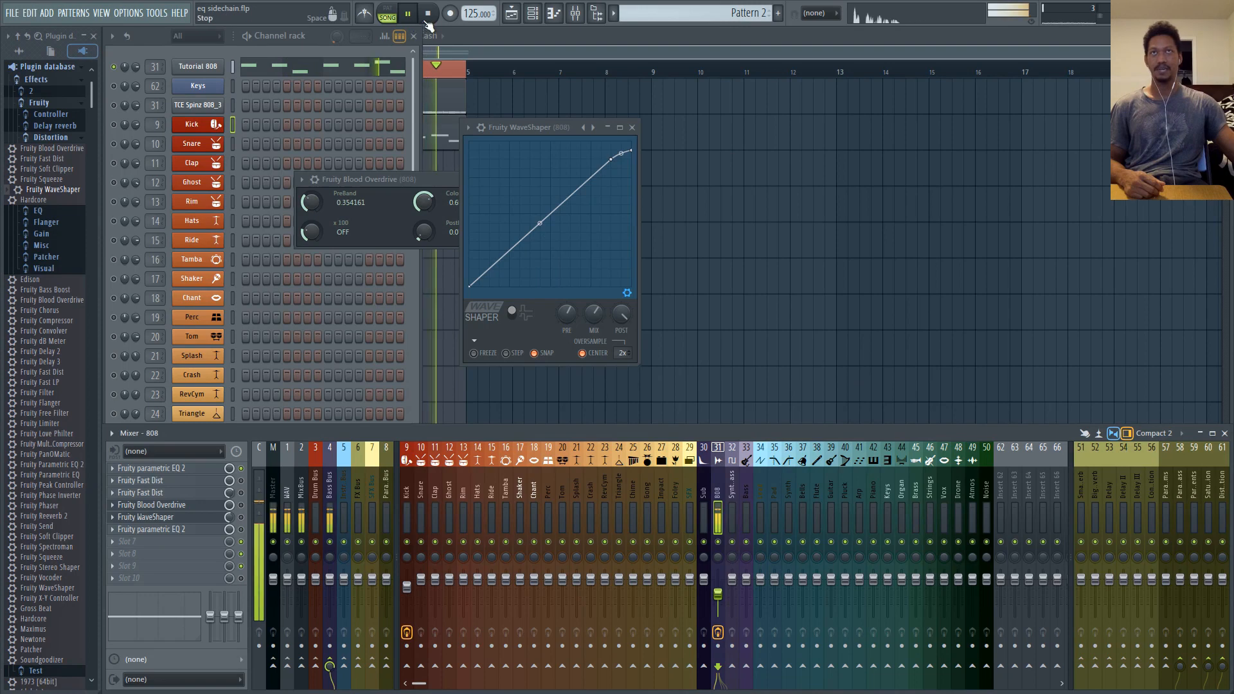
Toggle WaveShaper's bypass to compare the 808's sound, and stop playback
click(241, 517)
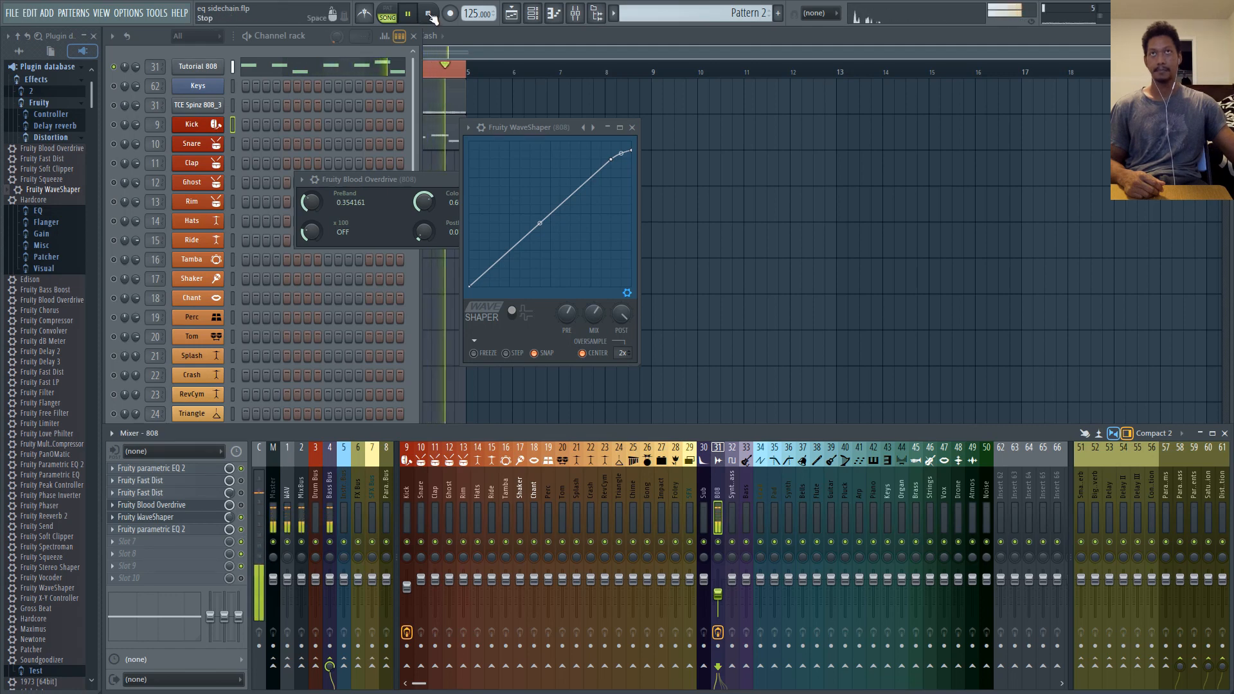
click(427, 13)
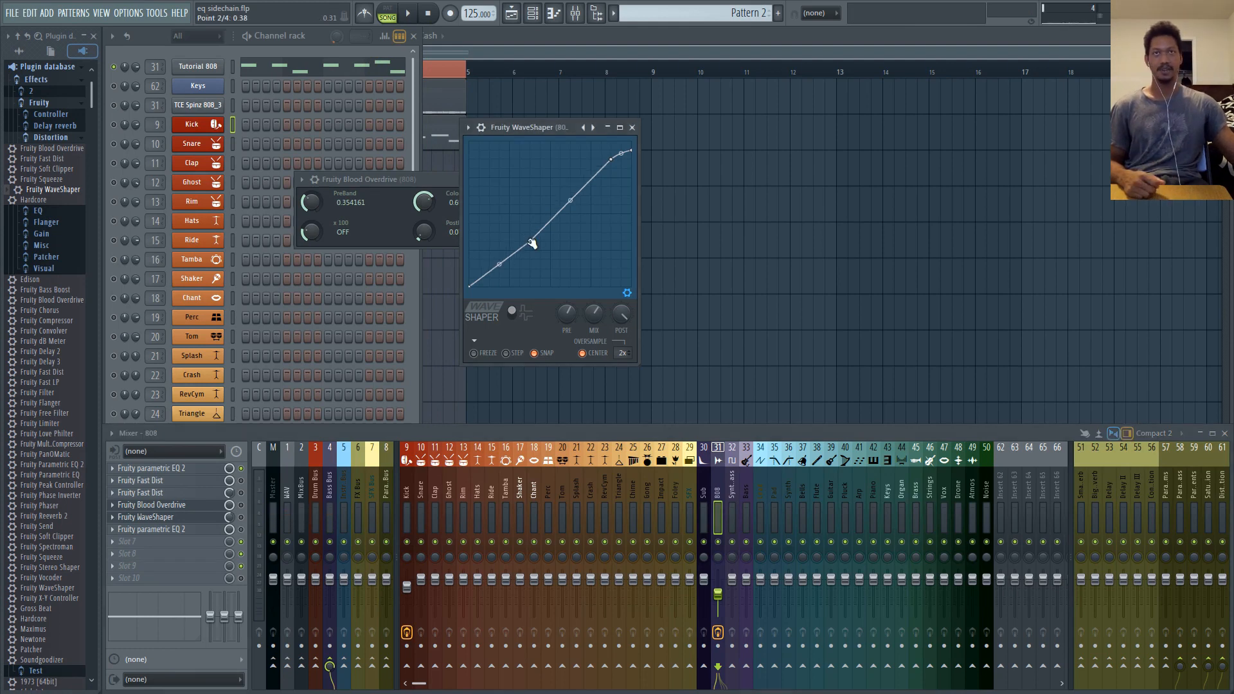
Reshape WaveShaper's curve with a raised lower point and a lowered upper end while playing the 808, and reduce post gain to about 75%
drag(528, 238, 471, 250)
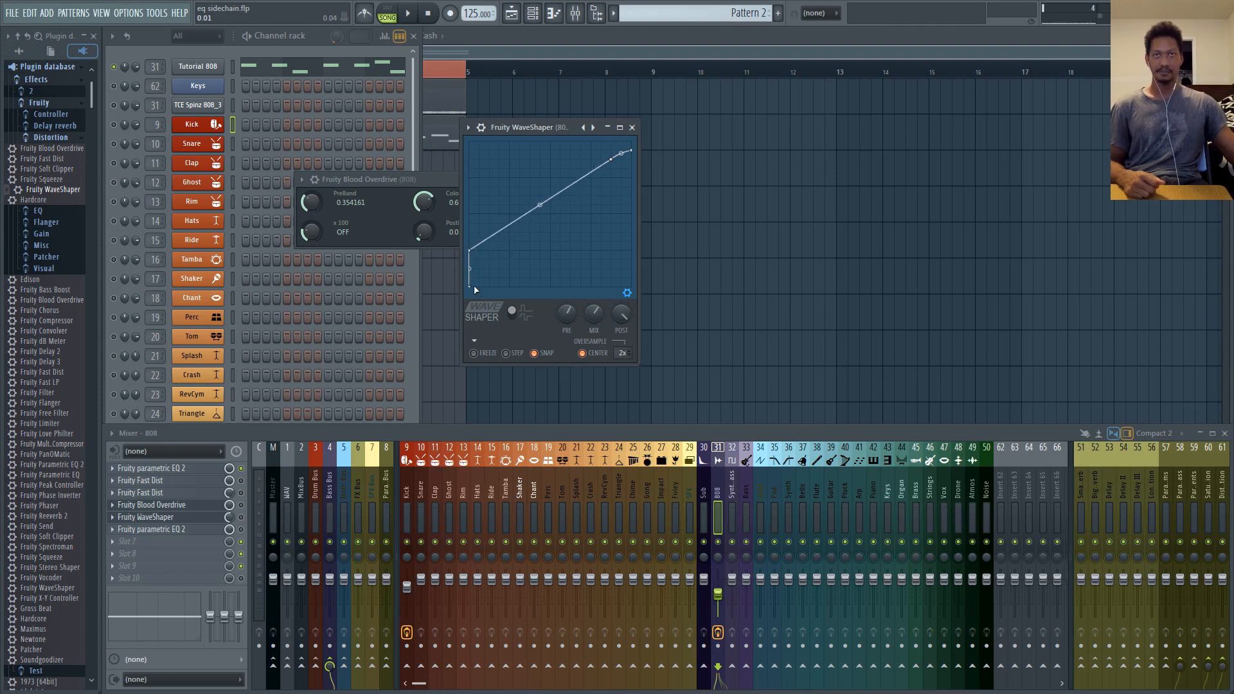
key(space)
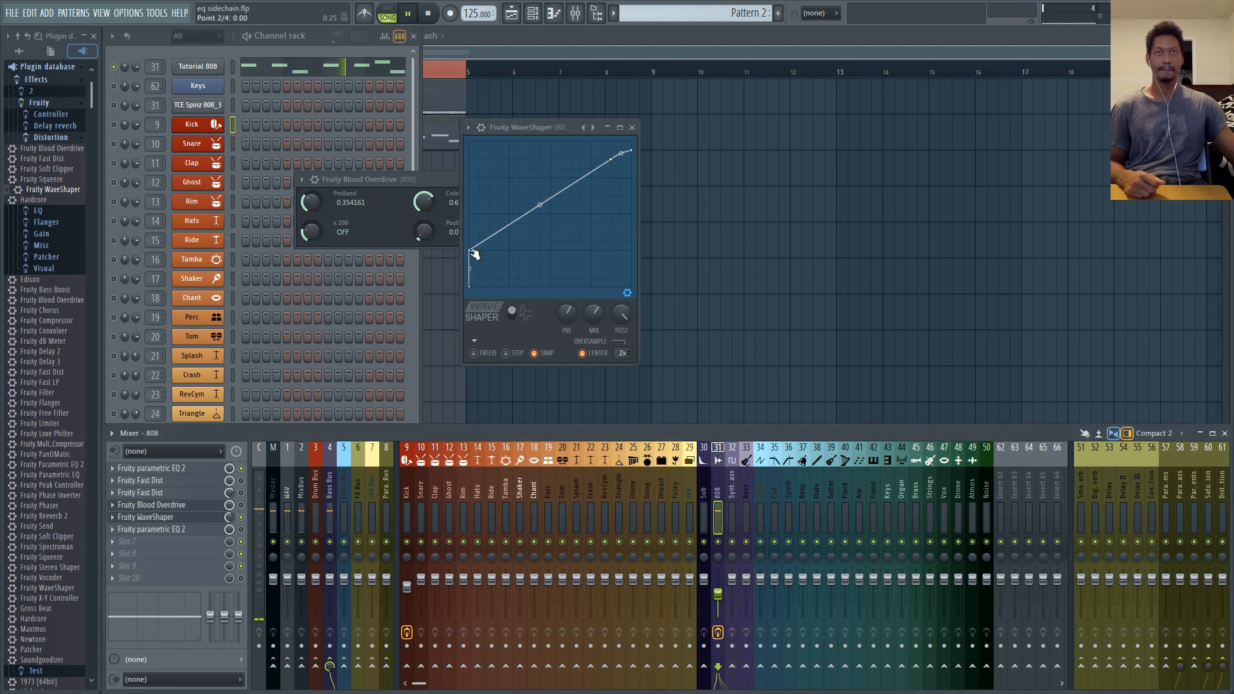
drag(474, 256, 506, 214)
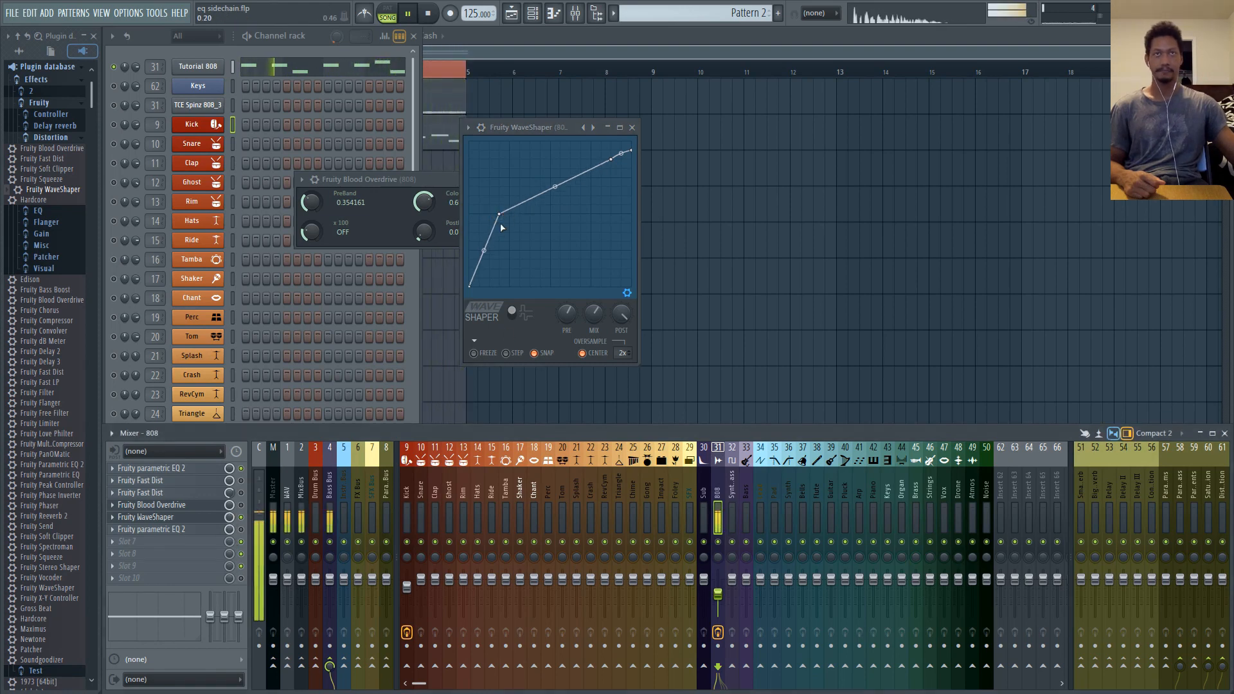
drag(504, 216, 476, 273)
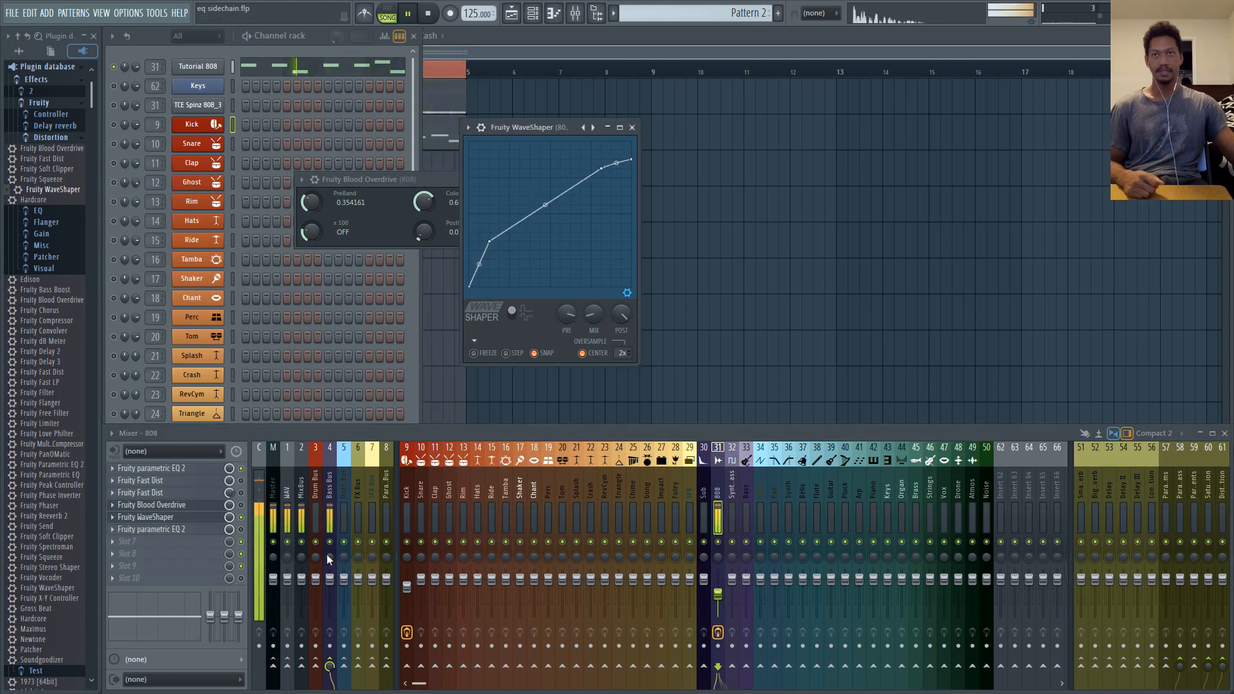
drag(621, 314, 621, 332)
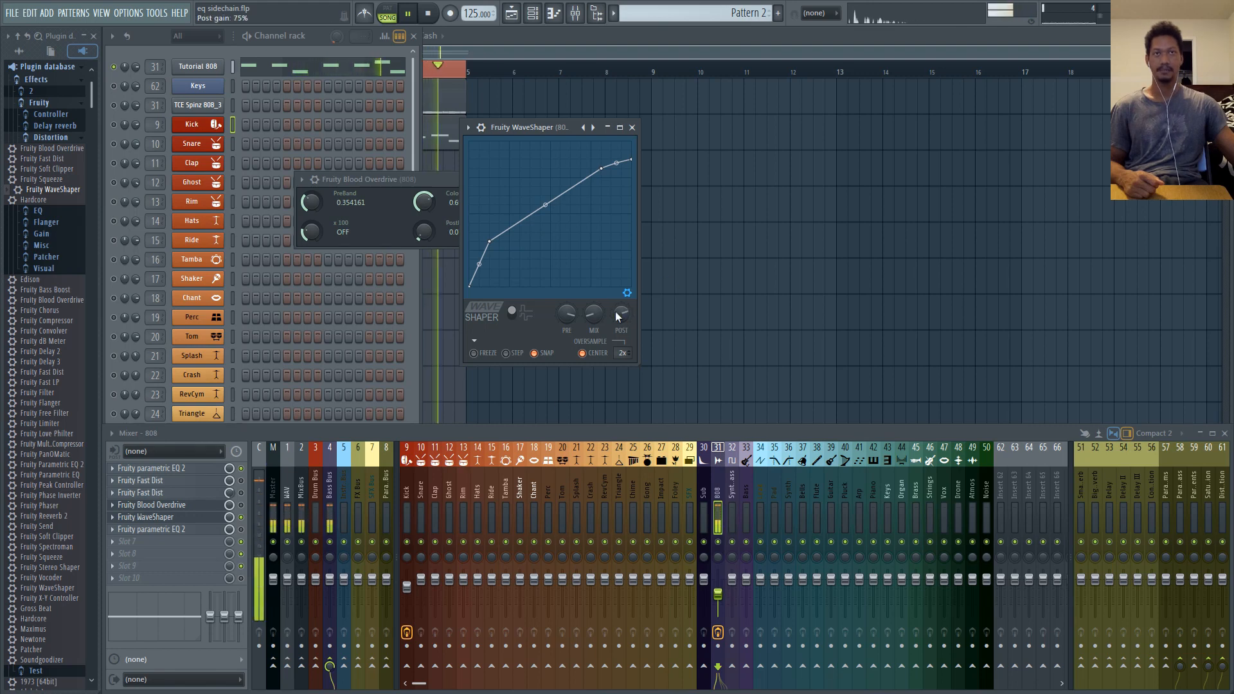
drag(621, 315, 622, 316)
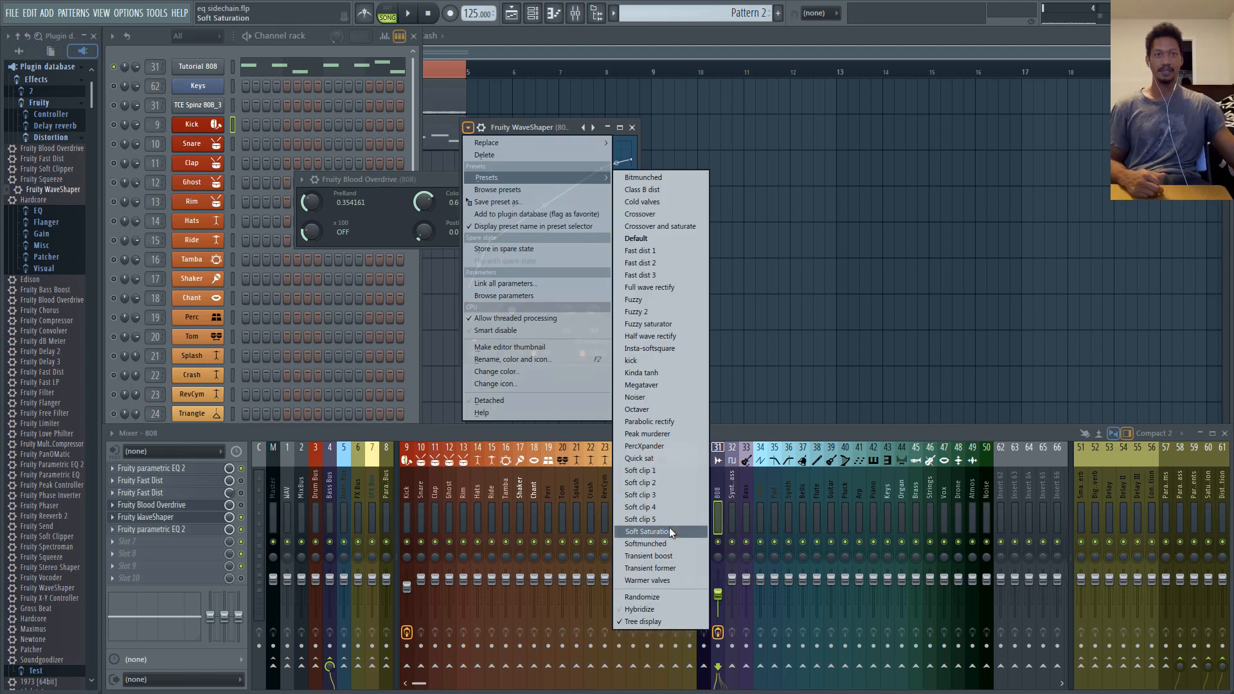
Audition WaveShaper's Quick sat preset on the 808, and replace it with the Warmer valves preset
click(659, 459)
click(407, 14)
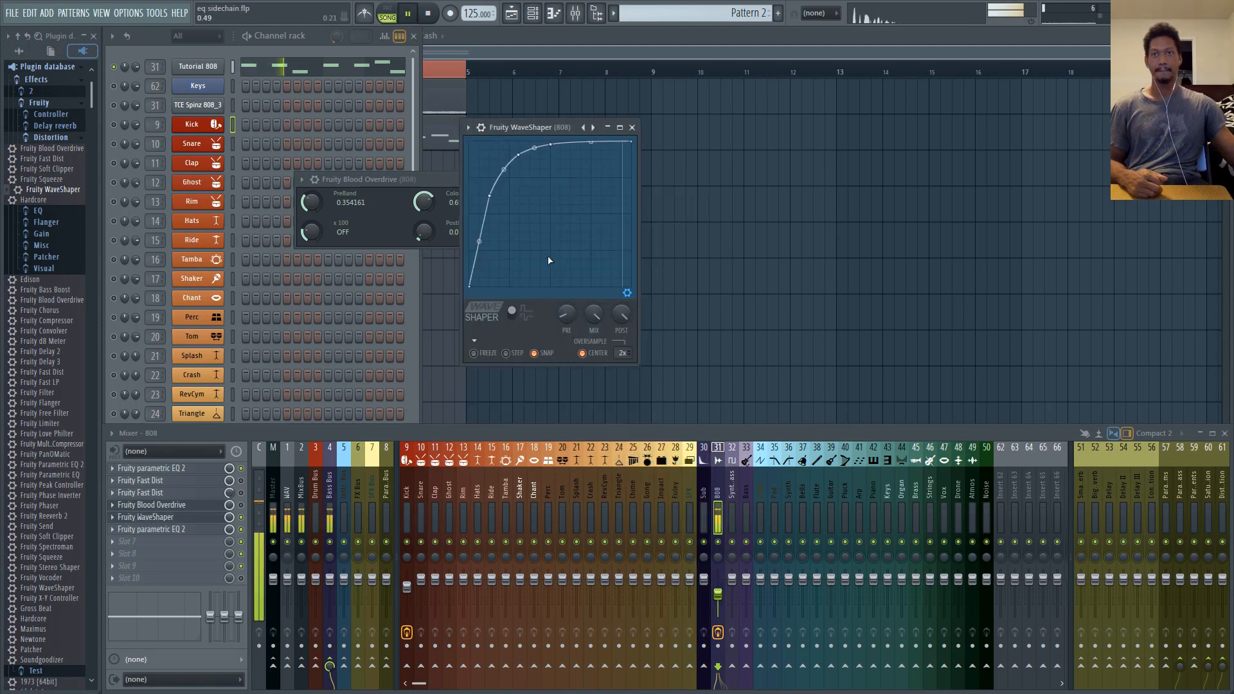
click(468, 127)
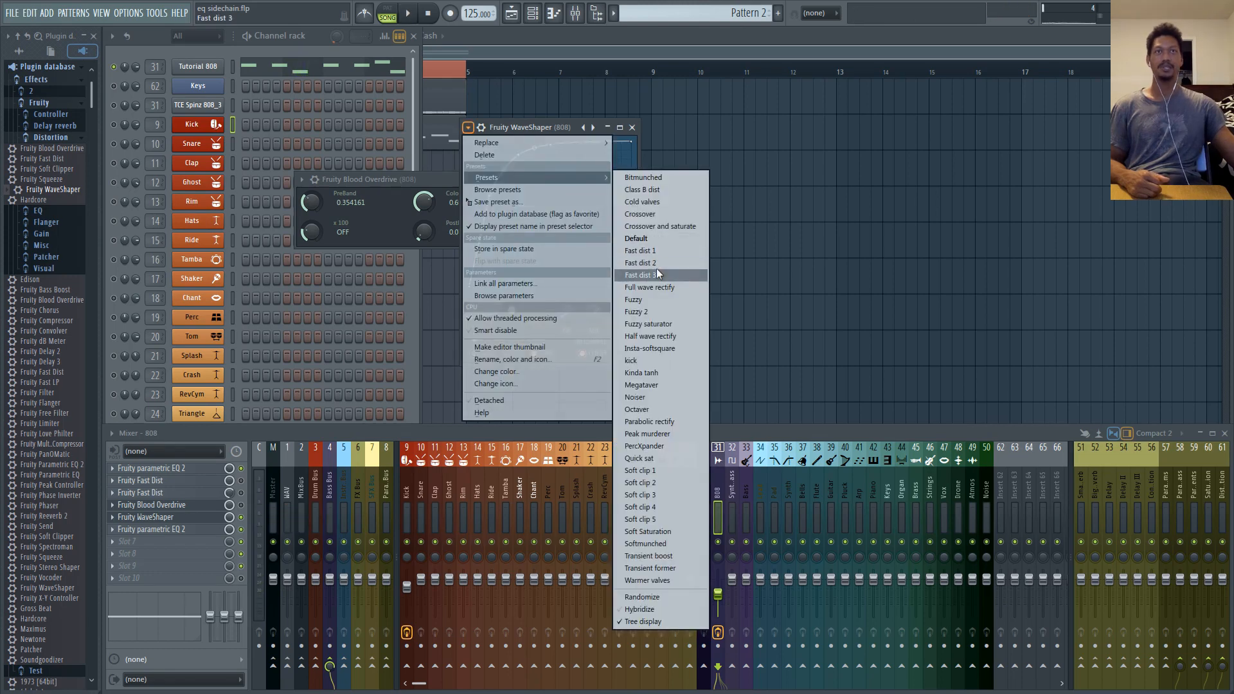
click(665, 576)
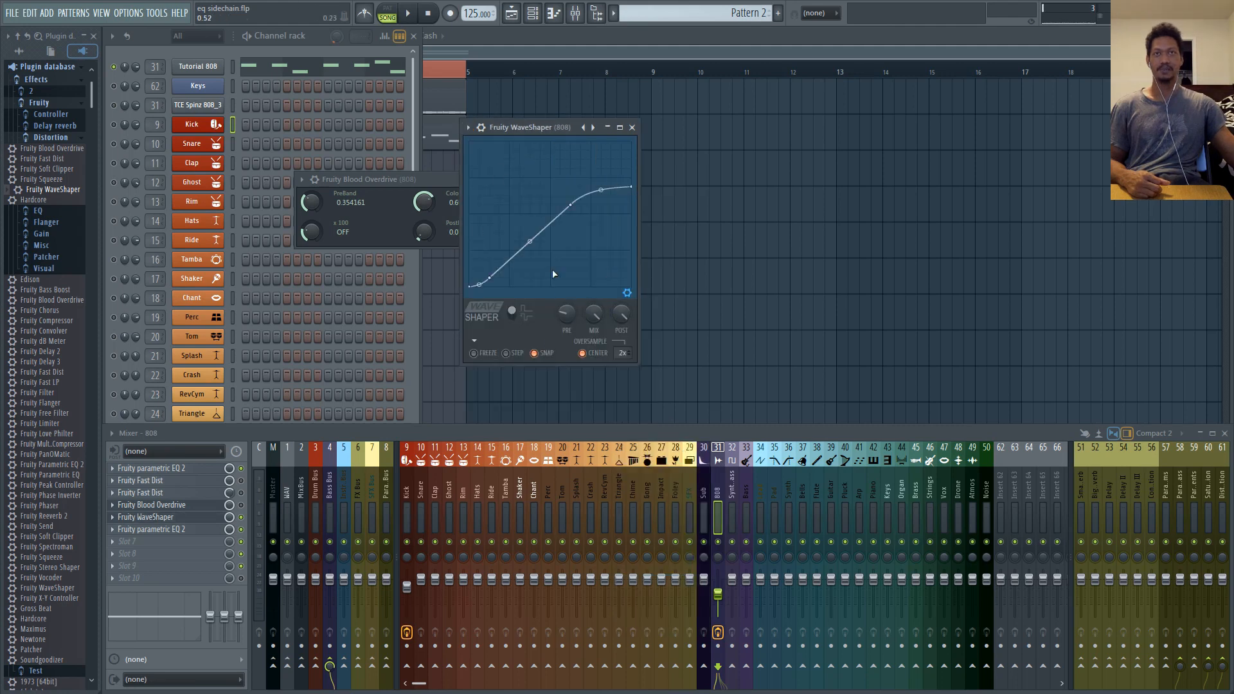